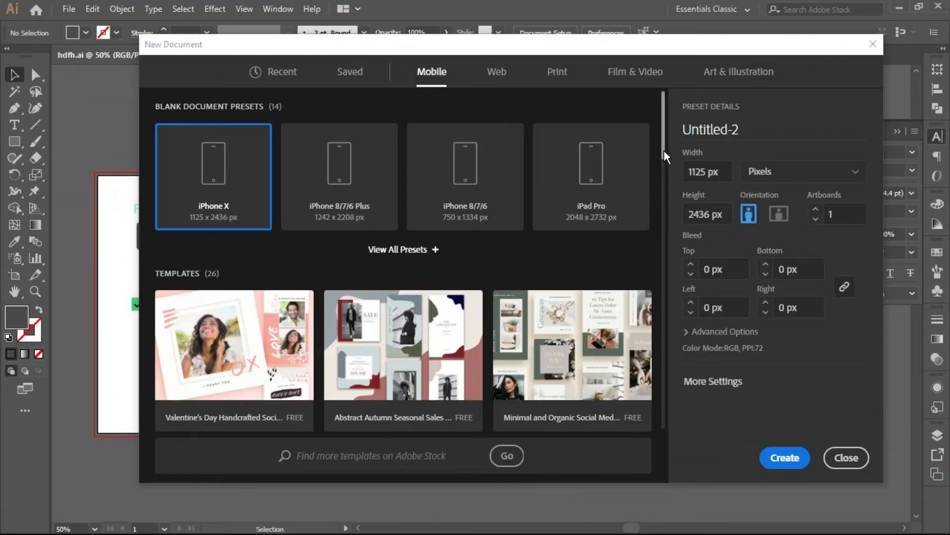
Create a document from the mobile preset Google pixel XL/Pixel 2 XL, 1440 x 2560 px
click(434, 254)
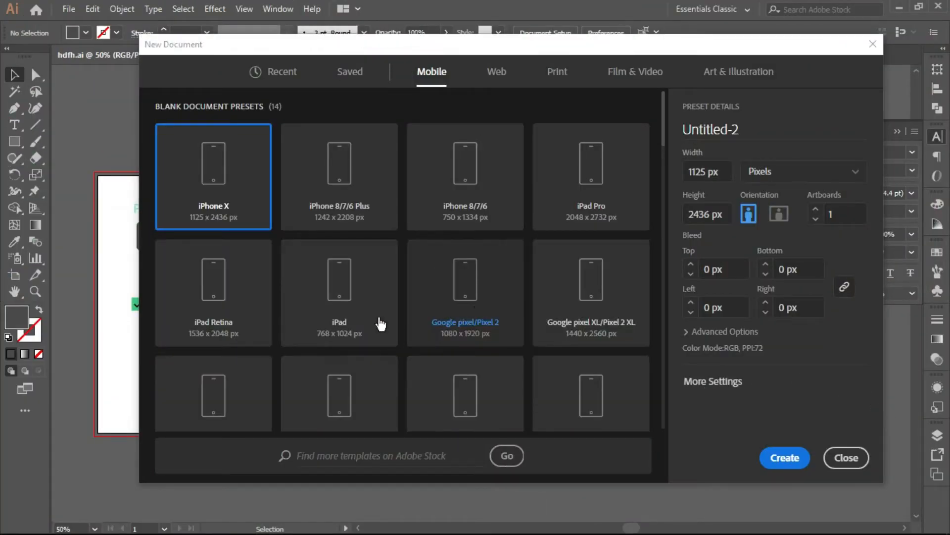
click(596, 311)
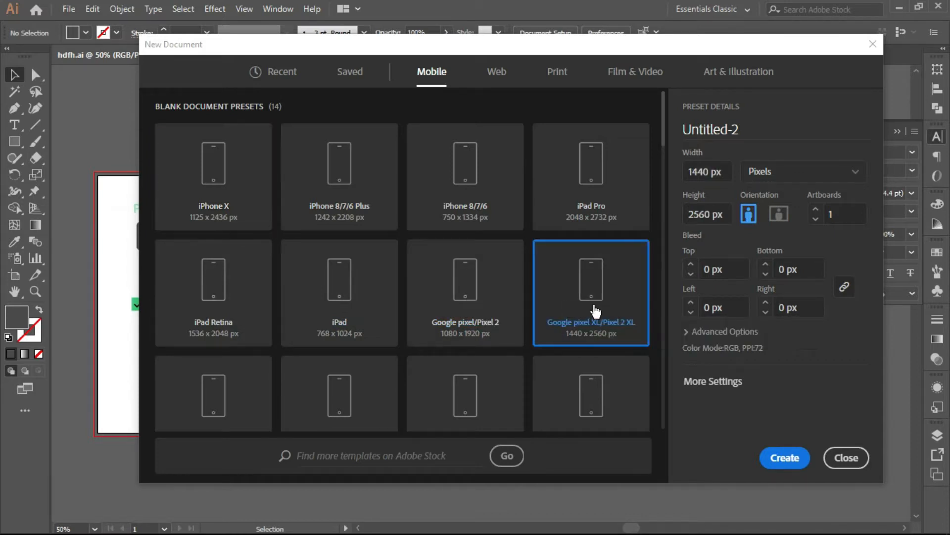
click(782, 458)
Draw a background rectangle that covers the whole artboard from corner to corner
click(14, 142)
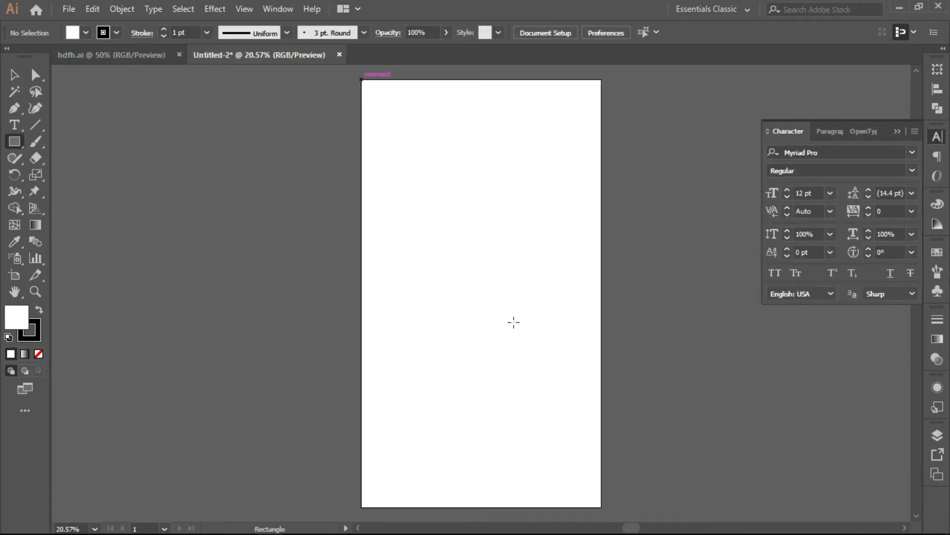
drag(362, 79, 602, 507)
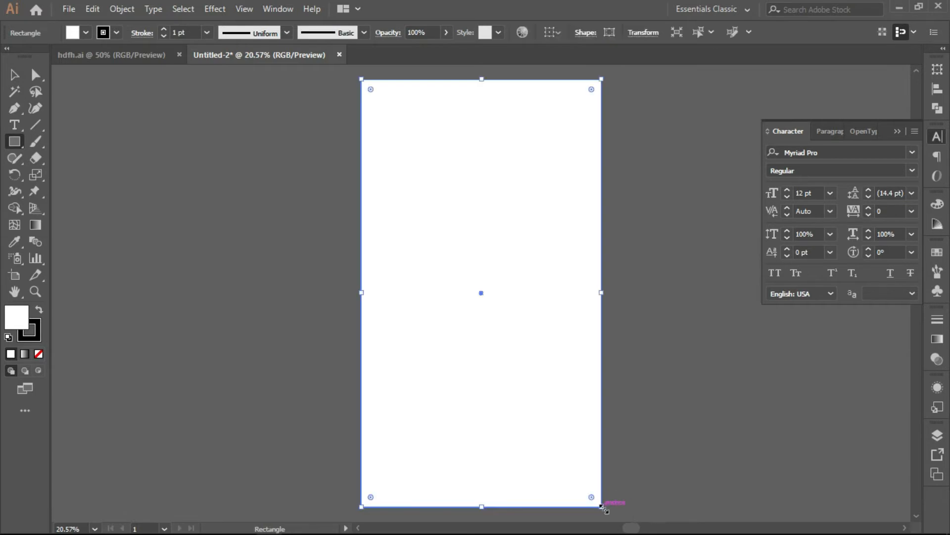
click(16, 77)
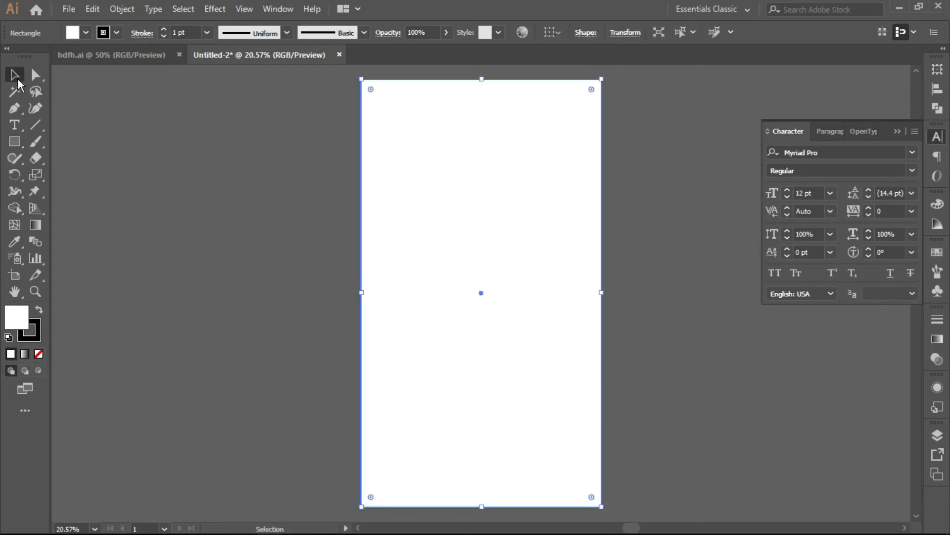
Fill the background rectangle with a bright red and deselect it
double_click(20, 316)
click(381, 185)
click(424, 180)
click(618, 186)
click(138, 135)
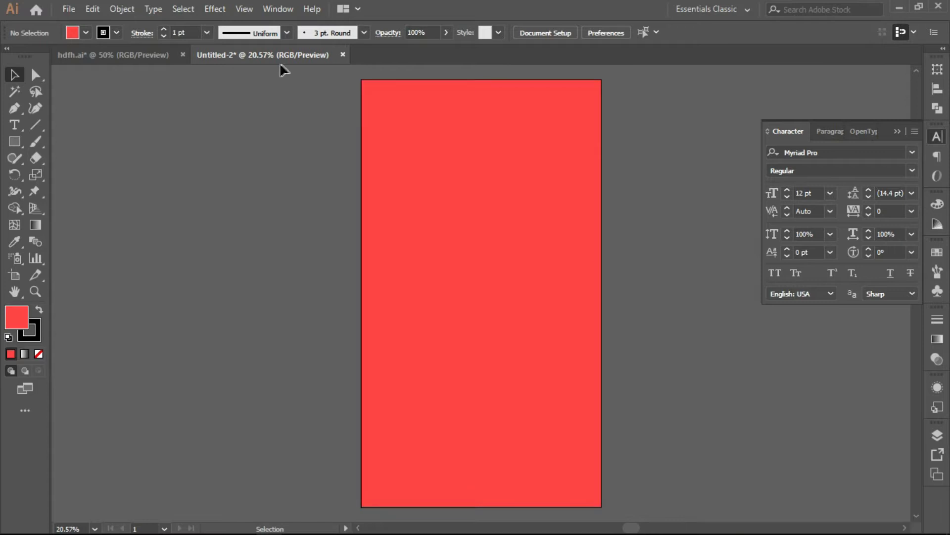
Copy the three colour swatch squares from hdfh.ai into Untitled-2 and place them beside the artboard's upper left corner
click(147, 52)
drag(537, 210, 153, 50)
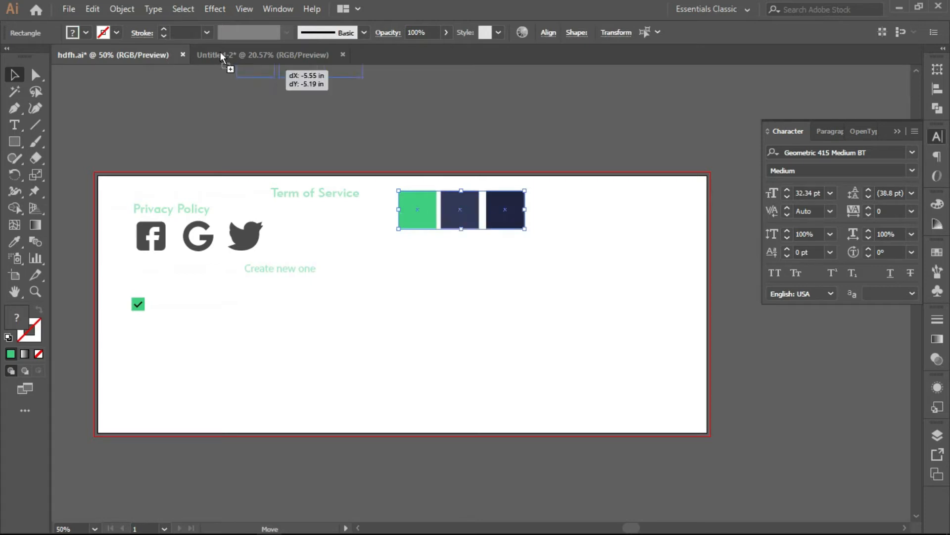
drag(218, 53, 220, 53)
drag(268, 173, 294, 94)
Fill the background rectangle with the darkest navy swatch's colour using the Eyedropper, then deselect it
click(409, 124)
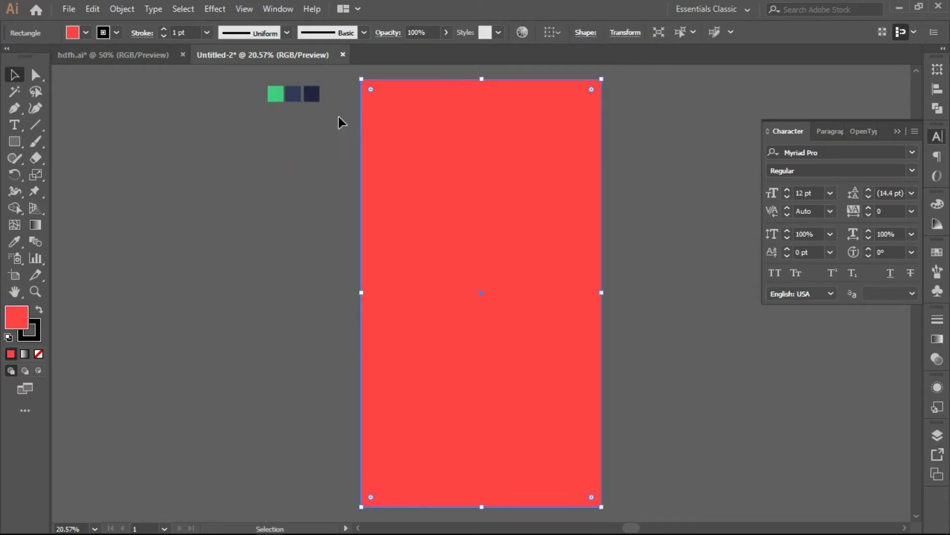
key(i)
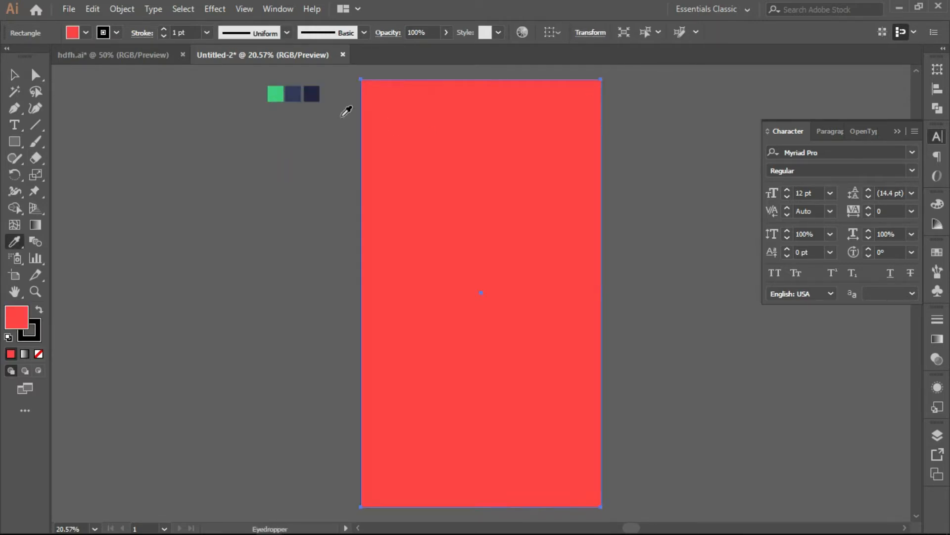
click(312, 94)
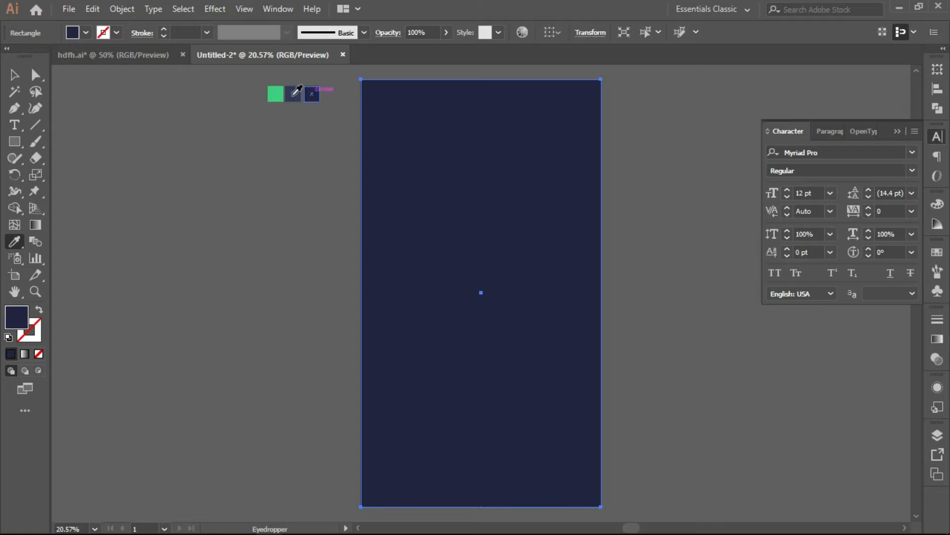
double_click(14, 75)
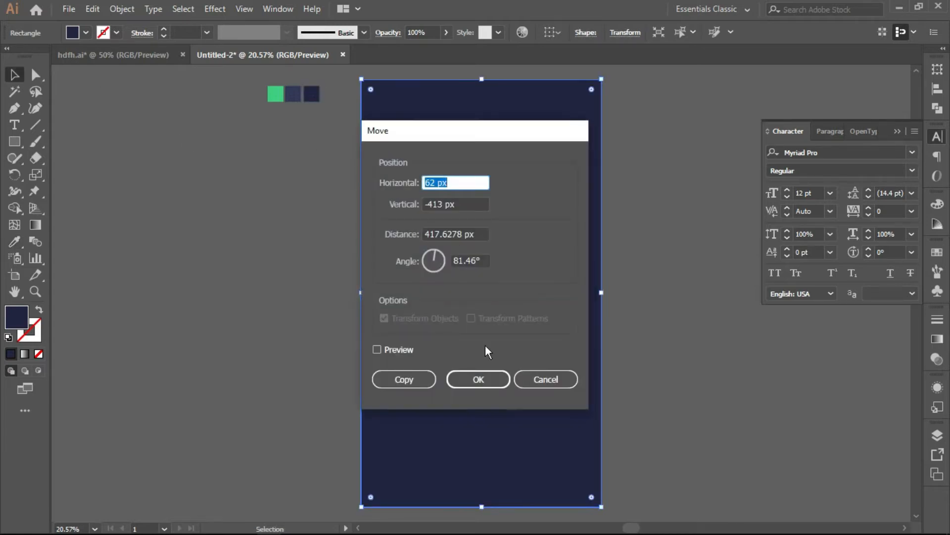
click(539, 380)
key(a)
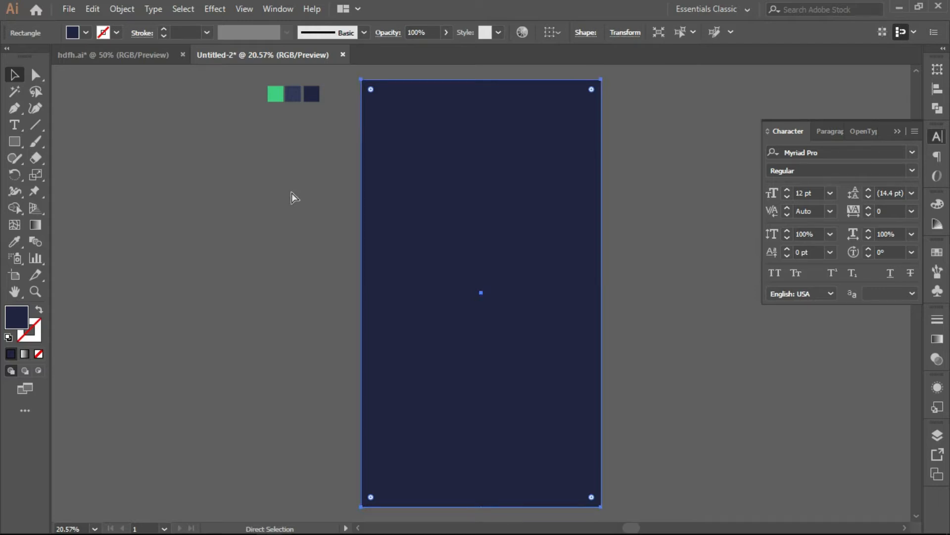
click(292, 192)
key(v)
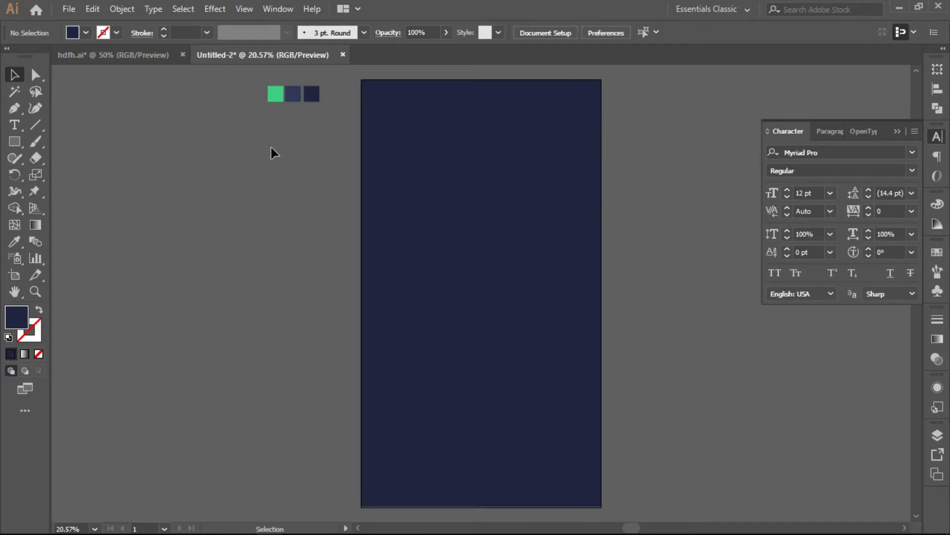
Draw a circle about 384 px in diameter, horizontally centred in the upper part of the artboard
click(16, 141)
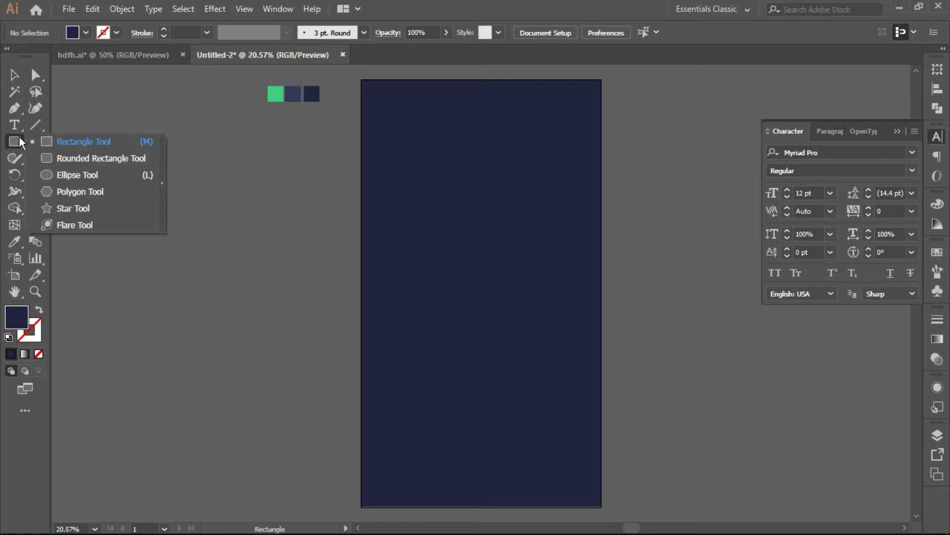
click(87, 176)
drag(481, 158, 502, 187)
click(502, 187)
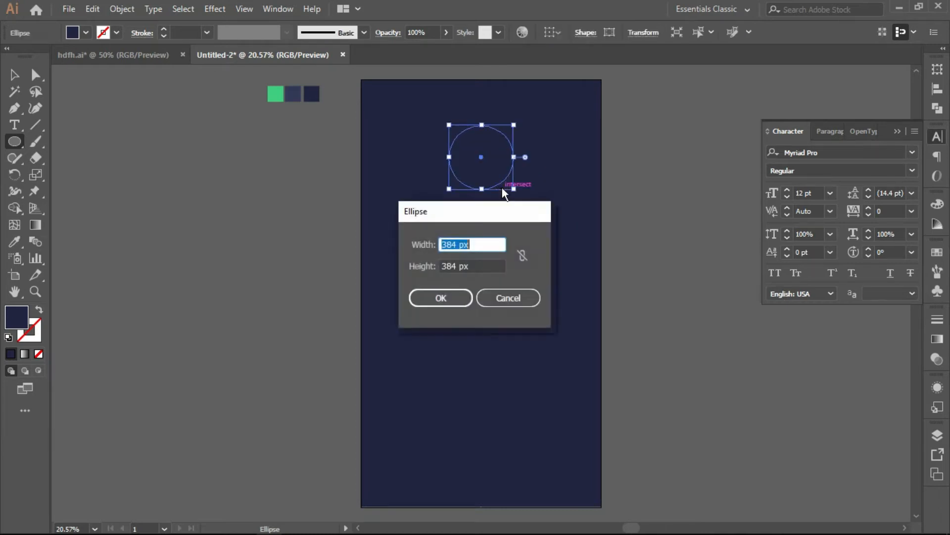
click(519, 297)
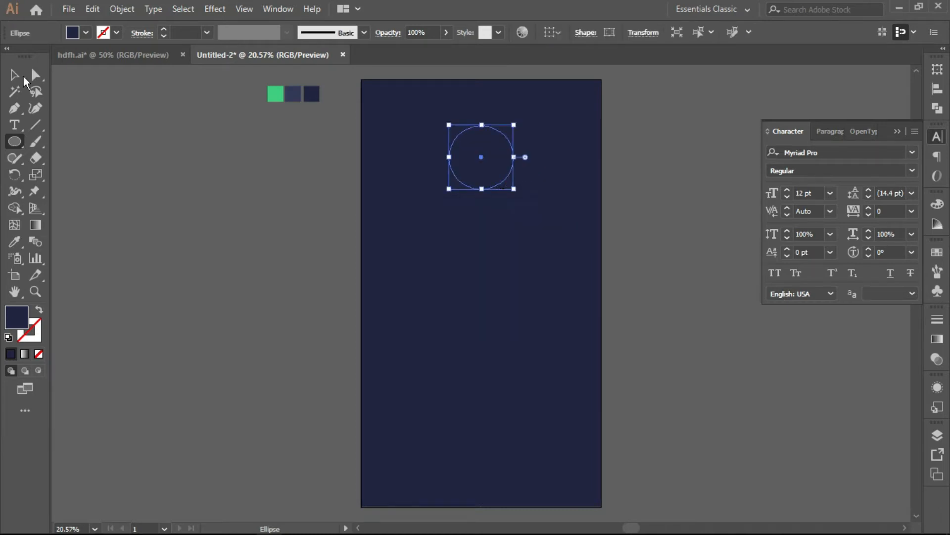
click(15, 75)
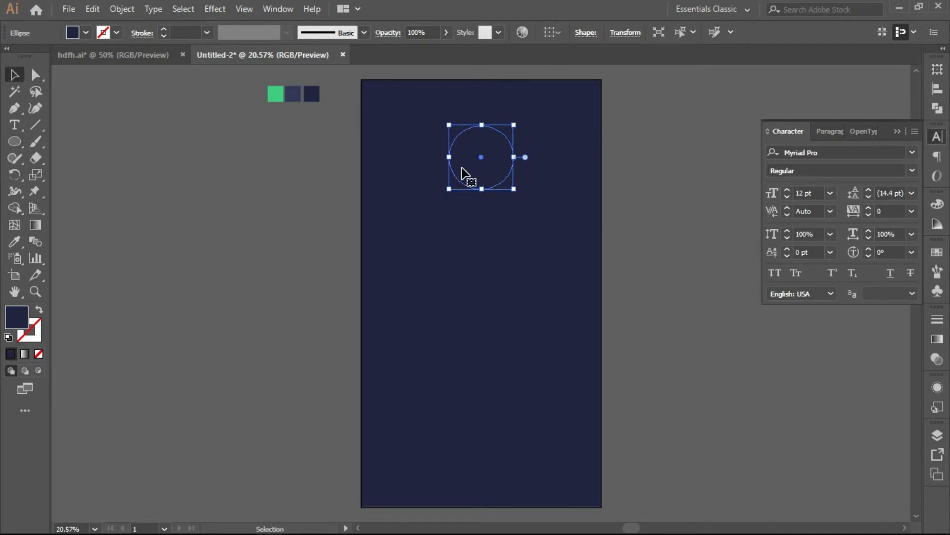
Colour the circle with the middle slate-blue swatch using the Eyedropper
key(i)
click(293, 92)
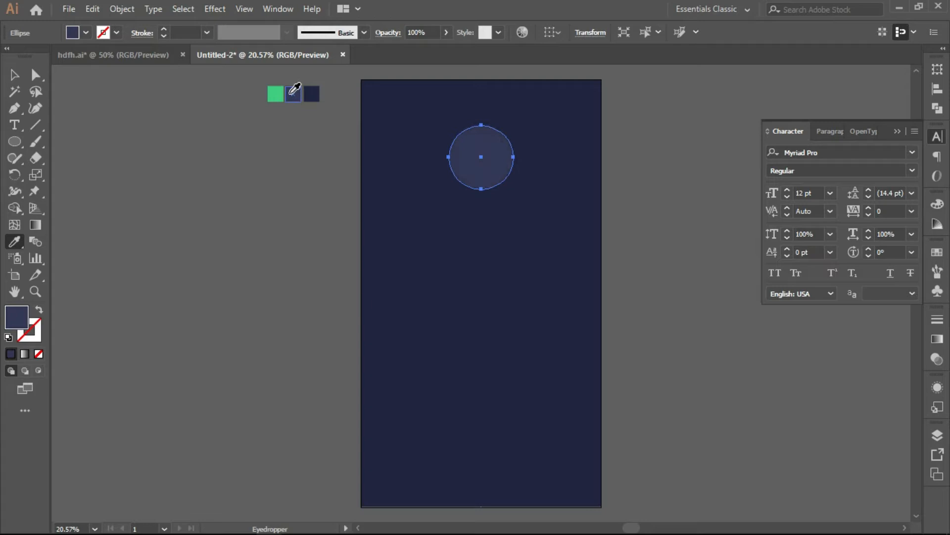
key(v)
click(257, 165)
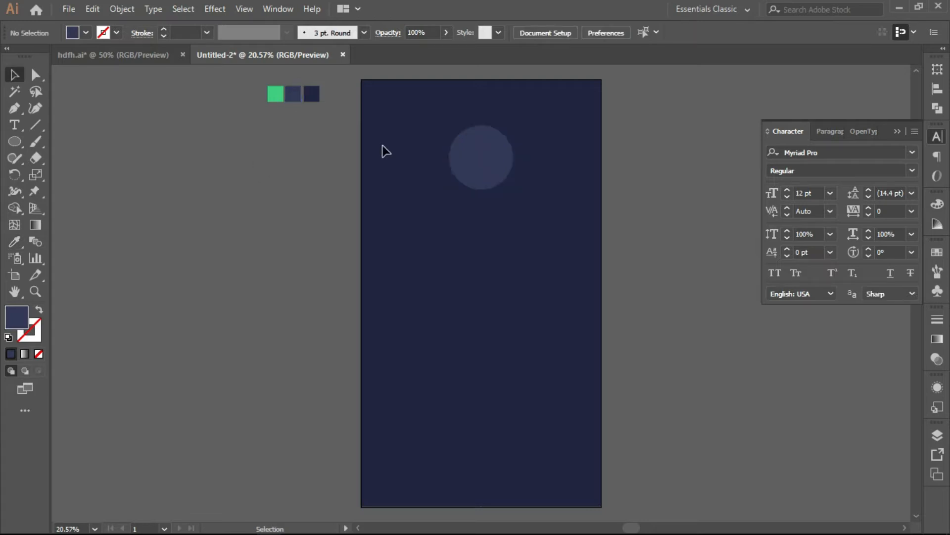
click(471, 158)
click(294, 138)
Draw a wide slate-blue bar with fully rounded ends below the circle and duplicate it underneath as a second field
drag(17, 141, 59, 144)
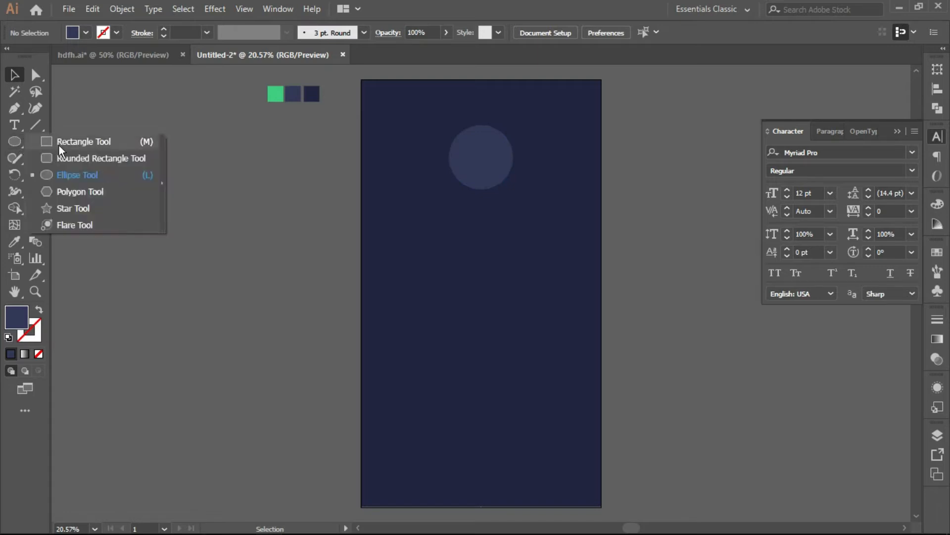
click(61, 144)
drag(411, 225, 595, 215)
key(ctrl+z)
key(v)
drag(582, 218, 526, 294)
click(535, 253)
click(530, 317)
click(520, 258)
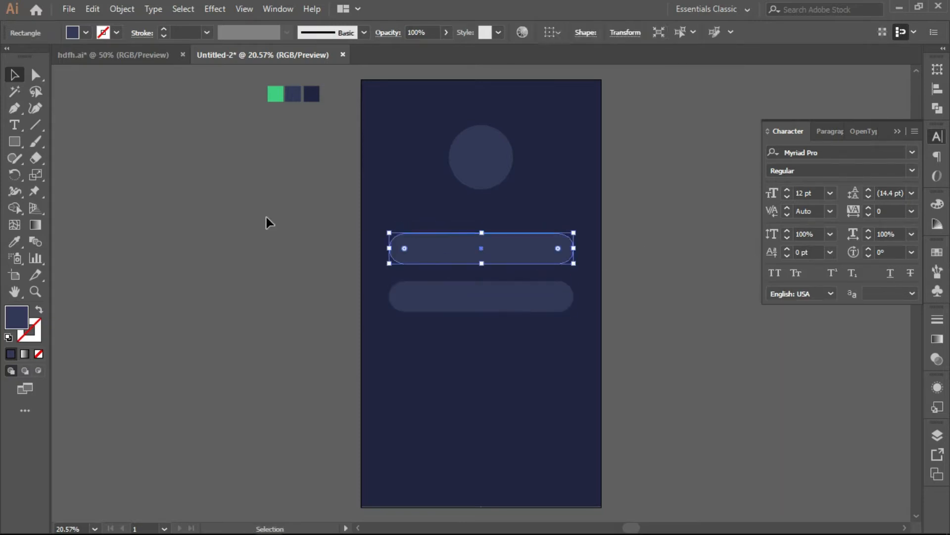
click(267, 218)
Add the label USER NAME inside the upper bar at 34 pt in the Futura Book BT font
key(t)
click(416, 251)
click(787, 189)
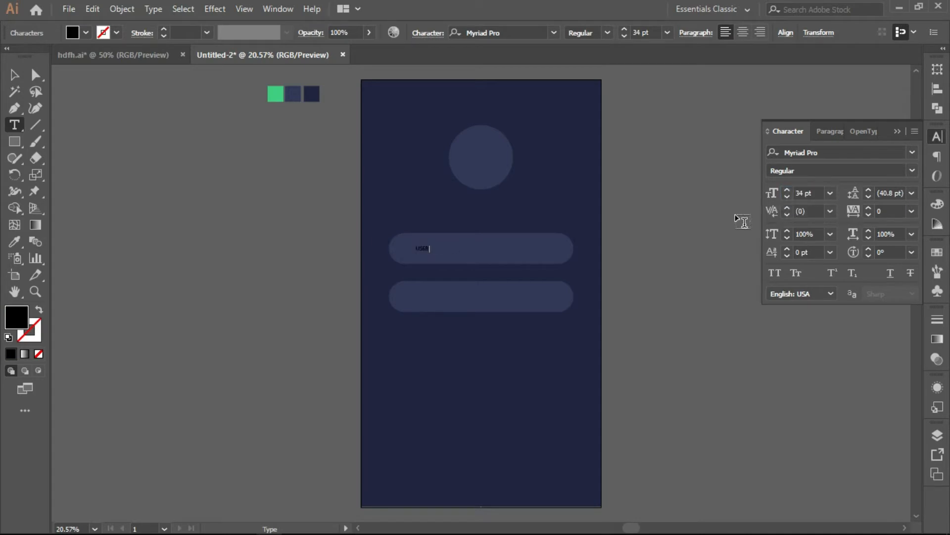
click(914, 151)
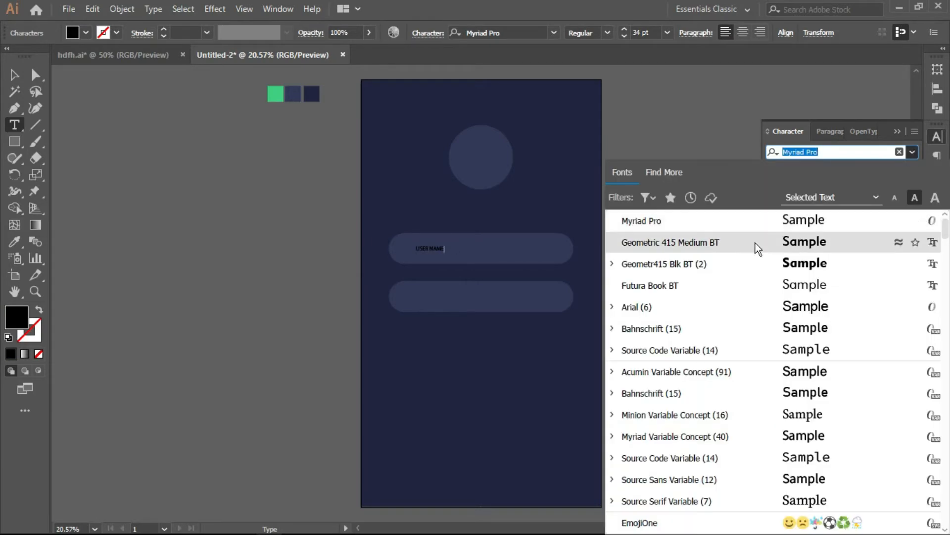
click(683, 263)
click(19, 78)
click(912, 152)
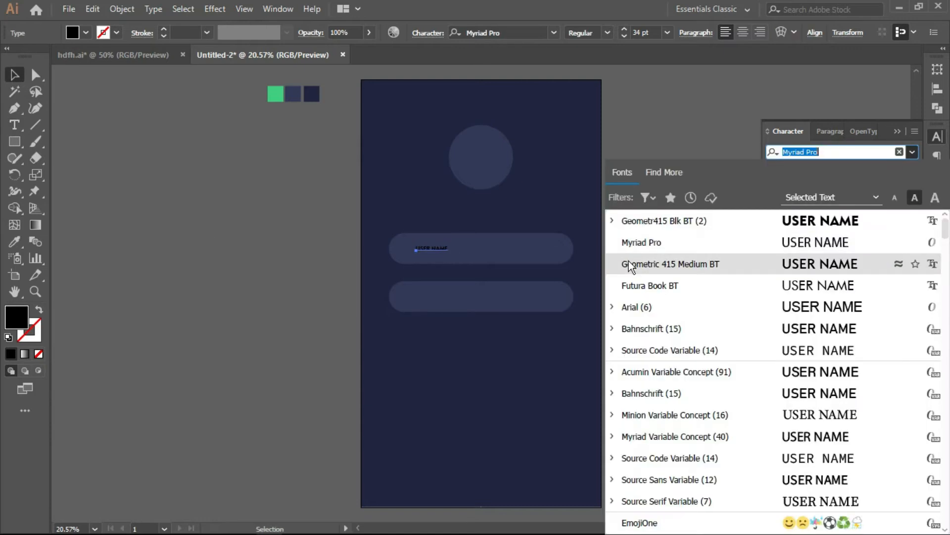
click(631, 287)
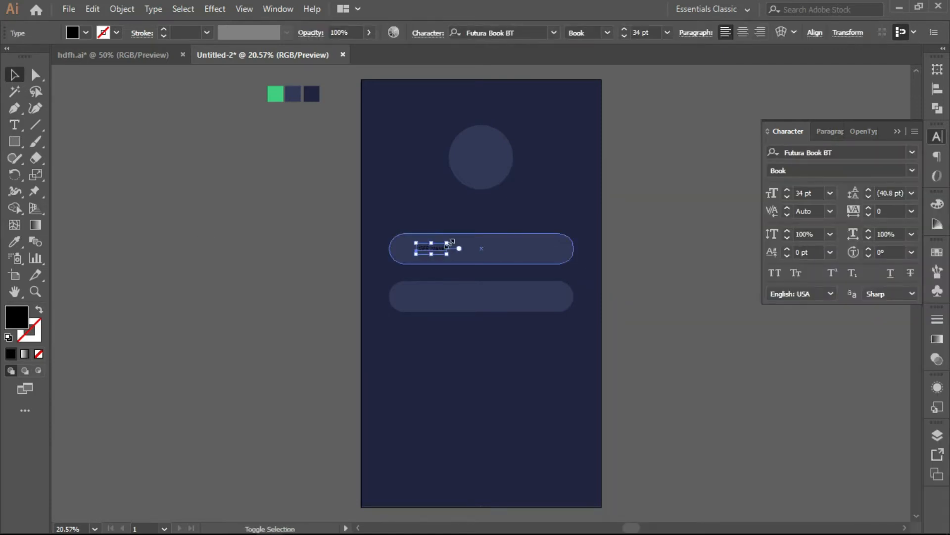
Colour the USER NAME label near-white (FFFDFD) and set its opacity to 50%
double_click(16, 317)
text(ffffff)
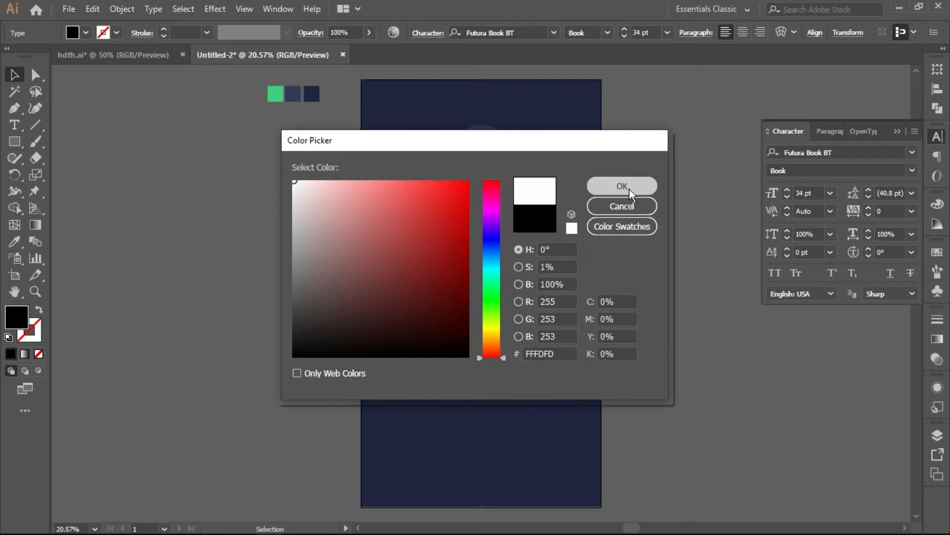
click(621, 184)
click(345, 32)
text(50)
key(Return)
click(273, 244)
Duplicate the USER NAME label into the lower bar and change the copy's text to PASSWORD
click(435, 250)
drag(431, 253, 441, 299)
double_click(446, 296)
key(BackSpace)
key(BackSpace)
key(BackSpace)
key(BackSpace)
key(BackSpace)
key(BackSpace)
key(BackSpace)
key(BackSpace)
key(BackSpace)
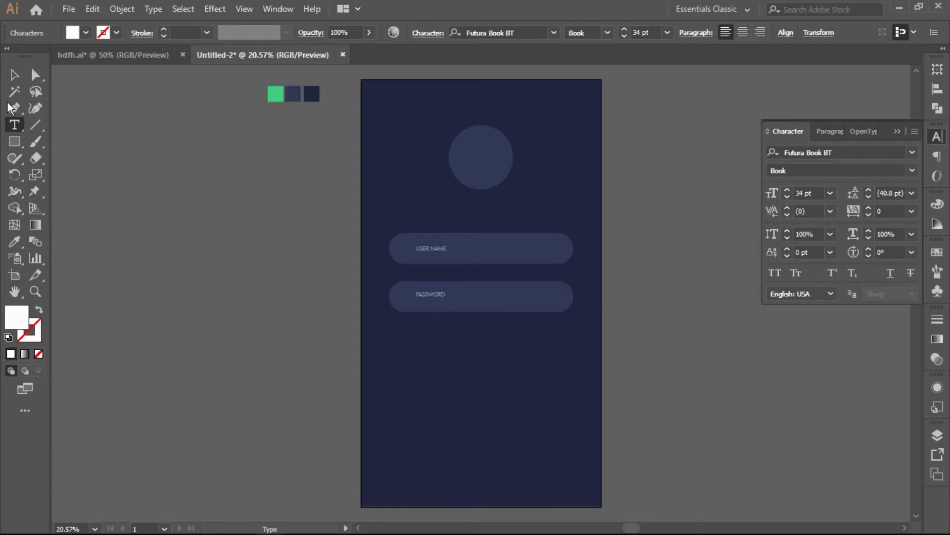
key(Escape)
click(233, 207)
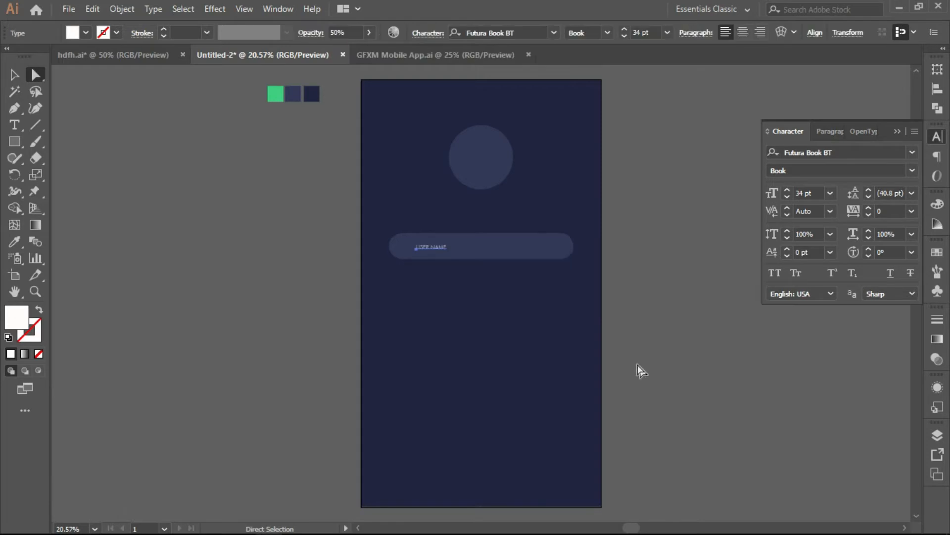
Duplicate the slimmer bar with its USER NAME label below the original and change the copied label to PASSWORD
click(449, 241)
drag(401, 225, 466, 294)
click(441, 261)
click(434, 291)
click(438, 250)
drag(436, 247, 444, 283)
click(447, 286)
double_click(446, 285)
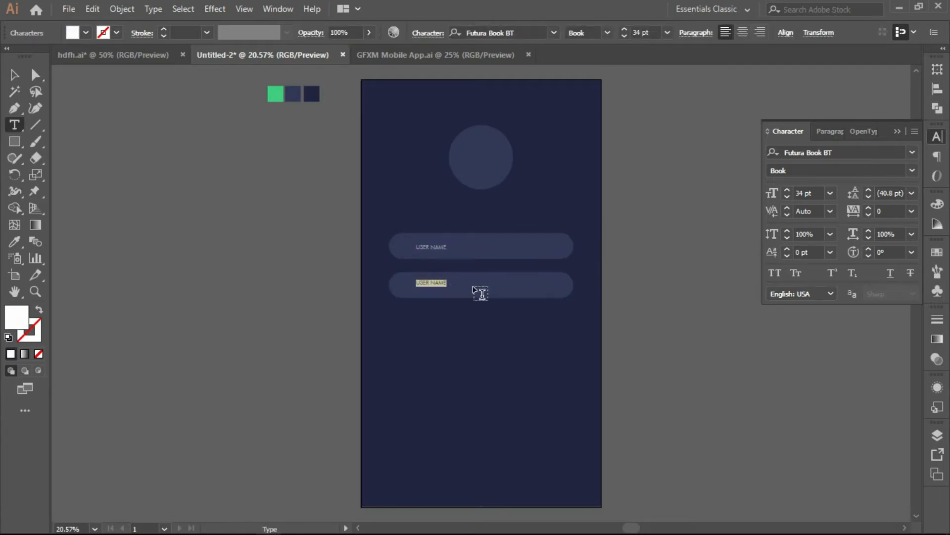
text(PASSWORD)
key(Escape)
click(474, 299)
Centre the PASSWORD label vertically with its bar
drag(386, 270, 464, 302)
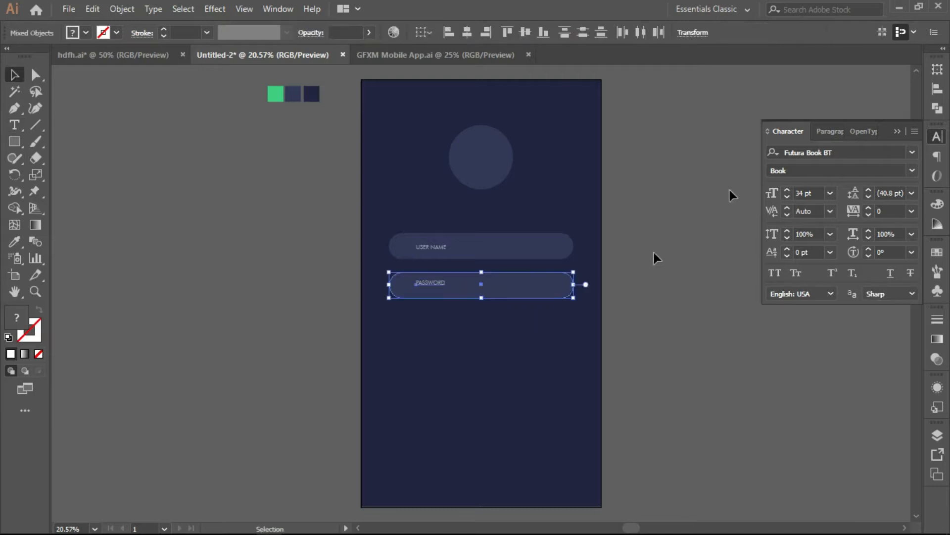
click(935, 90)
click(880, 100)
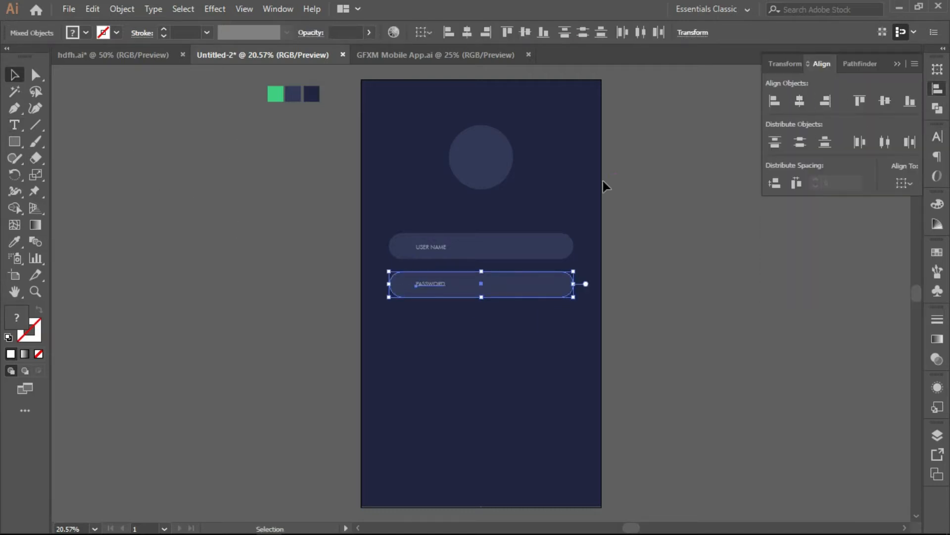
double_click(429, 240)
key(Escape)
shift+click(431, 245)
double_click(456, 257)
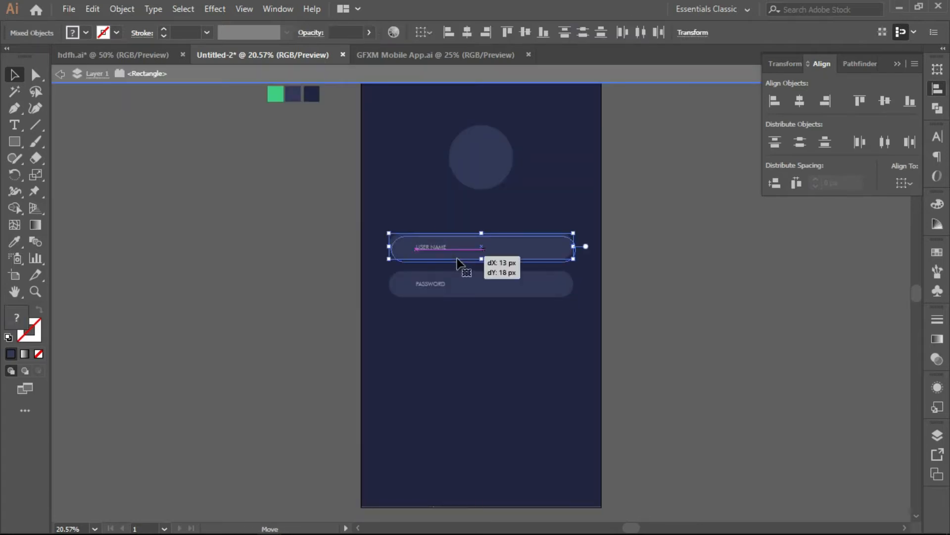
key(ctrl+z)
key(ctrl+z)
key(ctrl+z)
key(ctrl+z)
key(ctrl+z)
drag(427, 286, 469, 304)
key(ctrl+z)
Vertically centre the PASSWORD label with the lower bar and the USER NAME label with the upper bar
drag(380, 264, 466, 307)
click(884, 100)
click(387, 220)
click(434, 249)
drag(450, 253, 452, 244)
click(452, 254)
key(ctrl+z)
key(ctrl+z)
drag(393, 212, 463, 262)
click(885, 101)
click(691, 300)
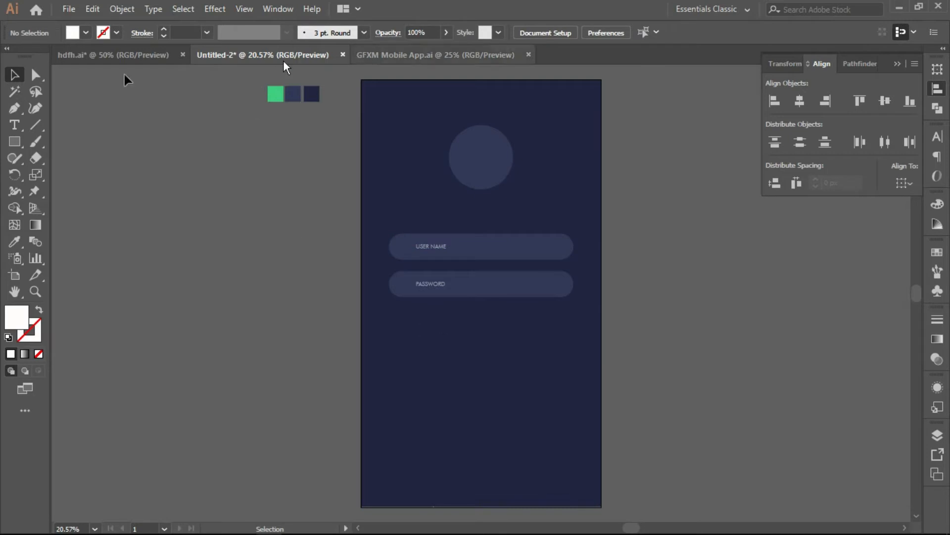
Copy the Remember me and Forgot password group from hdfh.ai to just below the password bar and enlarge it
click(137, 53)
drag(253, 54, 438, 313)
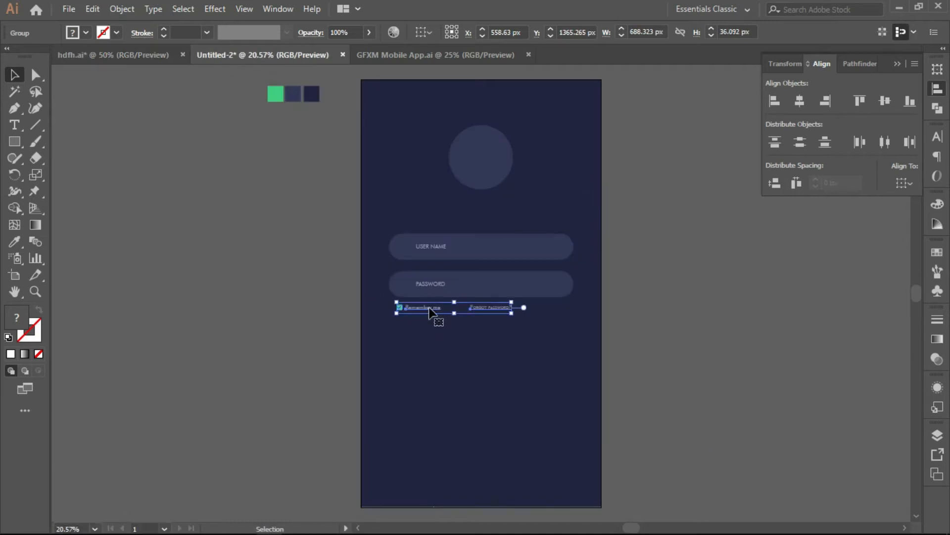
drag(511, 313, 577, 333)
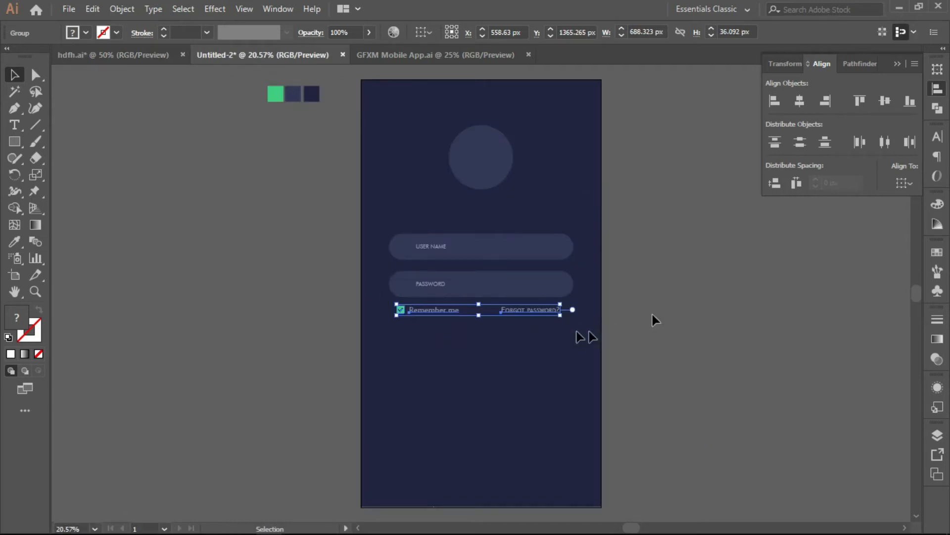
Shift the Remember me and Forgot password group slightly left and down beneath the password bar
click(653, 315)
click(534, 317)
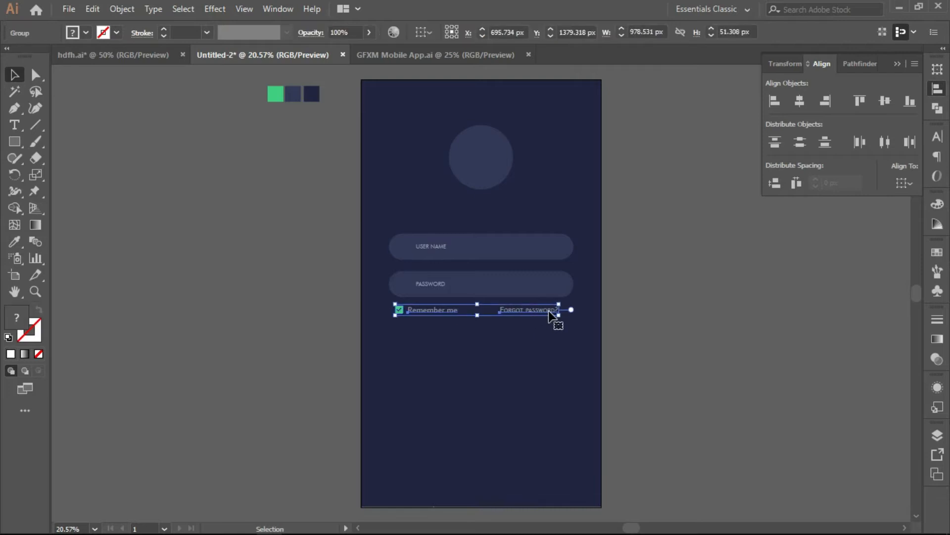
click(592, 373)
click(536, 321)
click(638, 299)
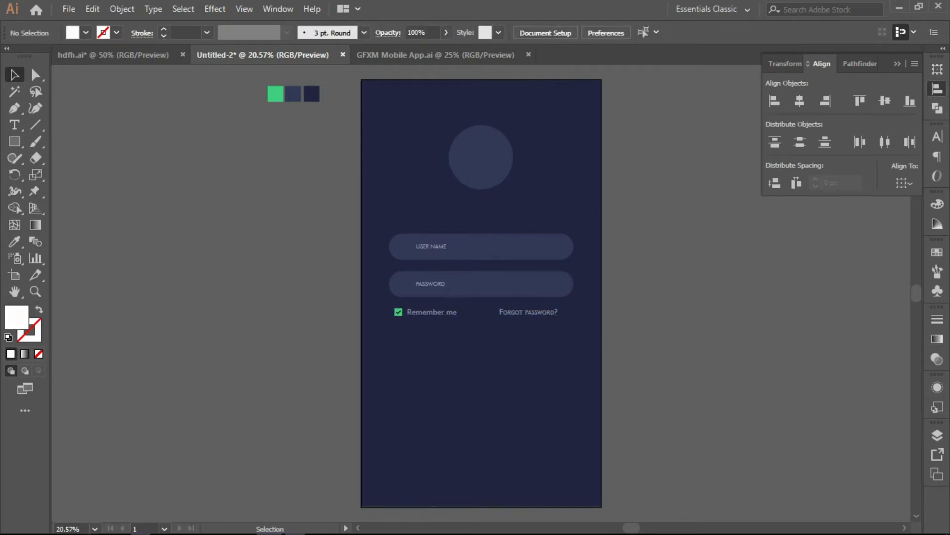
Copy the avatar image from the other window, paste it into the design and enlarge it over the logo circle to about 441 px
key(alt+Tab)
right_click(157, 216)
click(203, 450)
key(alt+Tab)
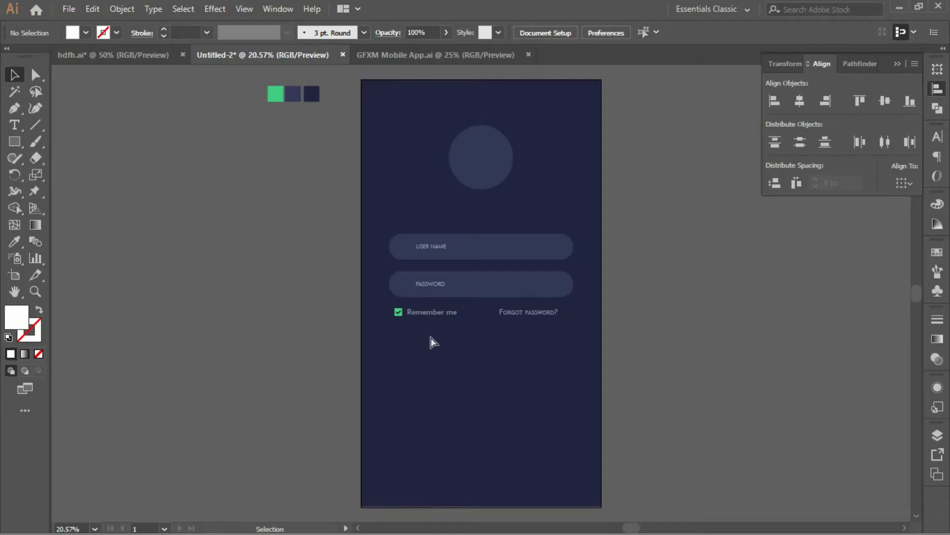
key(ctrl+v)
drag(475, 290, 545, 175)
key(ctrl+z)
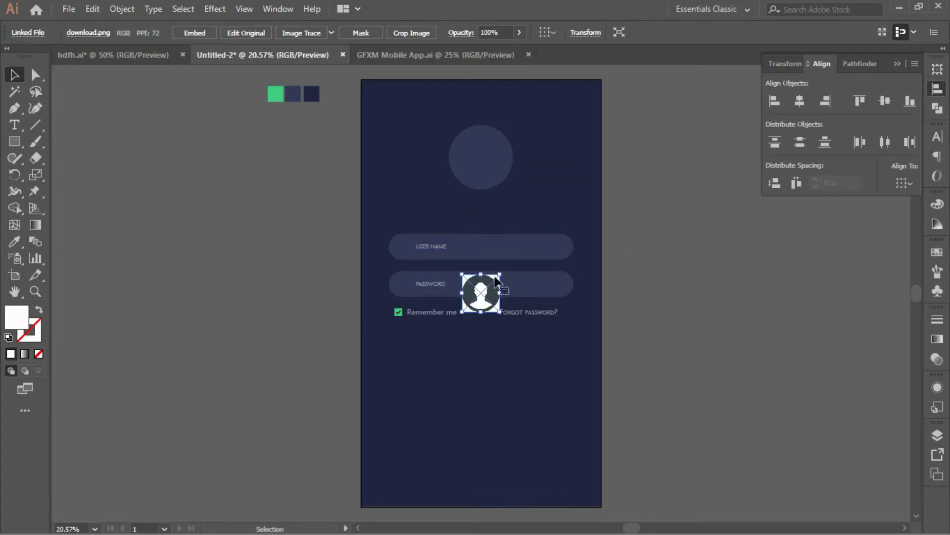
drag(497, 279, 501, 142)
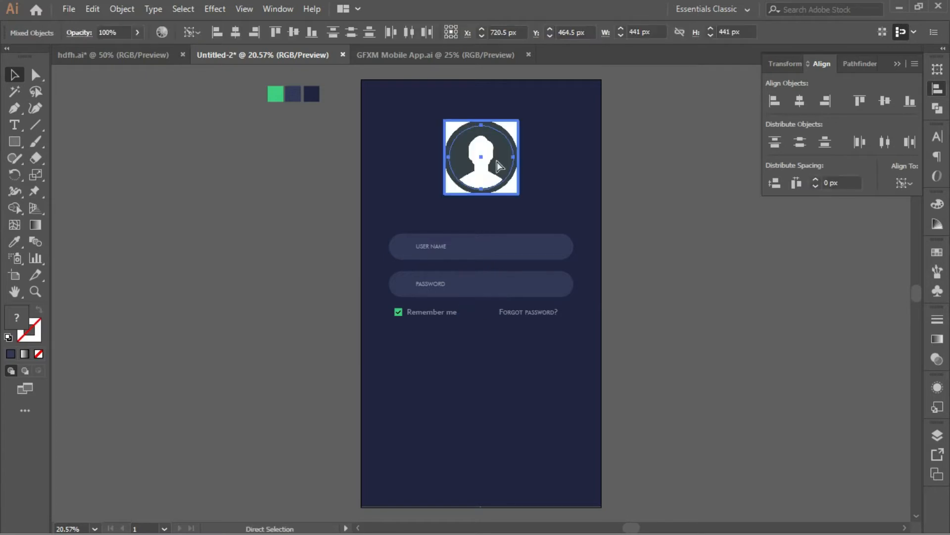
Clip the avatar image to the logo circle with a clipping mask
click(538, 140)
mouse_move(479, 155)
mouse_down()
mouse_move(534, 155)
mouse_move(476, 149)
mouse_up()
click(488, 152)
drag(419, 111, 531, 195)
right_click(465, 144)
click(515, 244)
Re-centre the avatar image inside its circular clip group
double_click(486, 165)
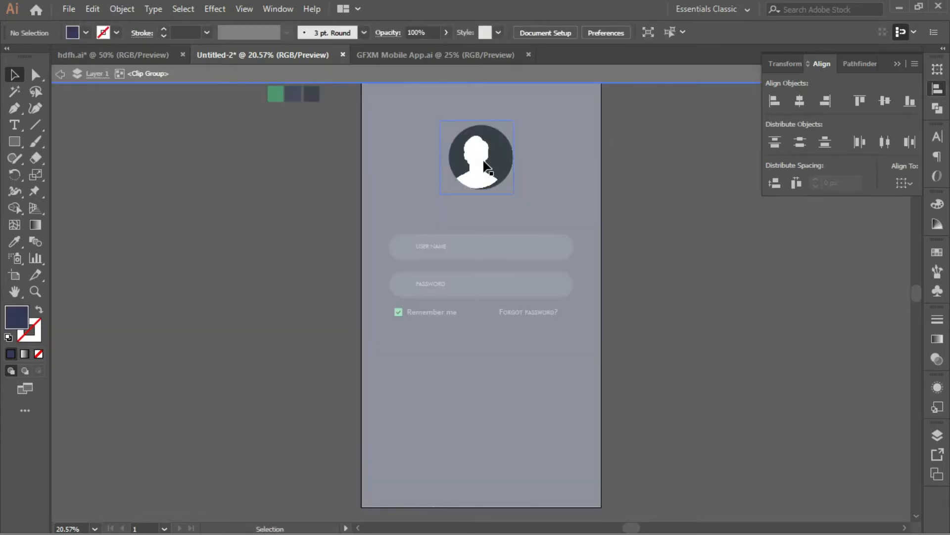
drag(487, 160, 493, 163)
double_click(554, 173)
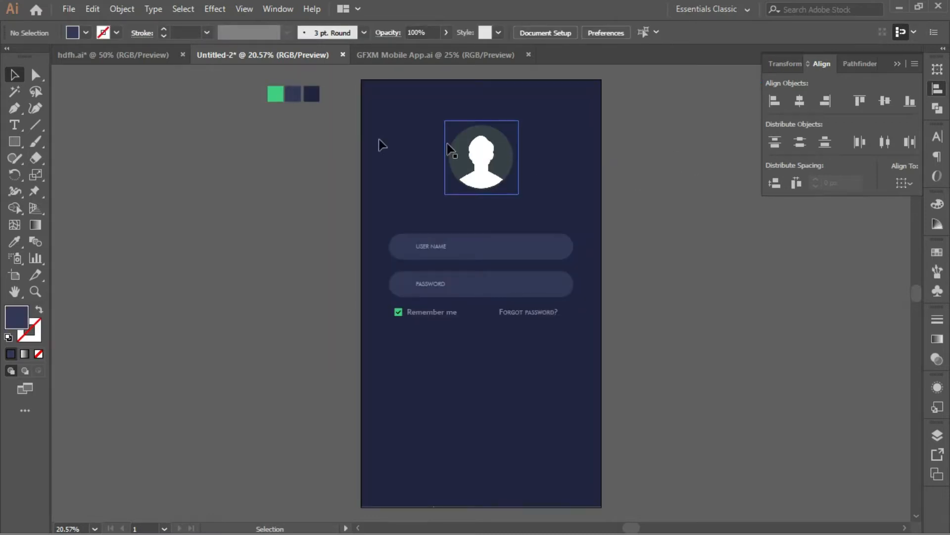
Draw a slightly larger circle concentric with the avatar and swap its fill to the stroke to form a ring
drag(15, 141, 63, 175)
drag(482, 157, 519, 194)
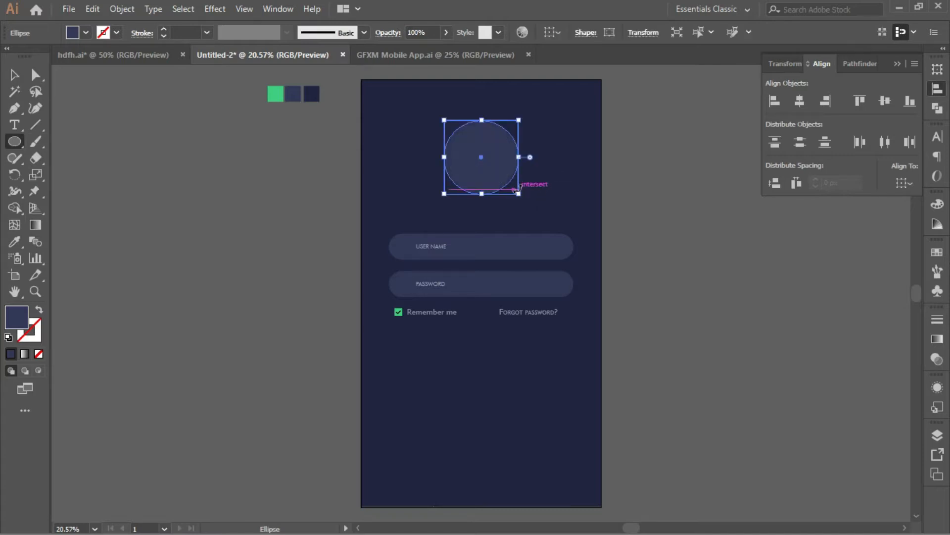
click(33, 337)
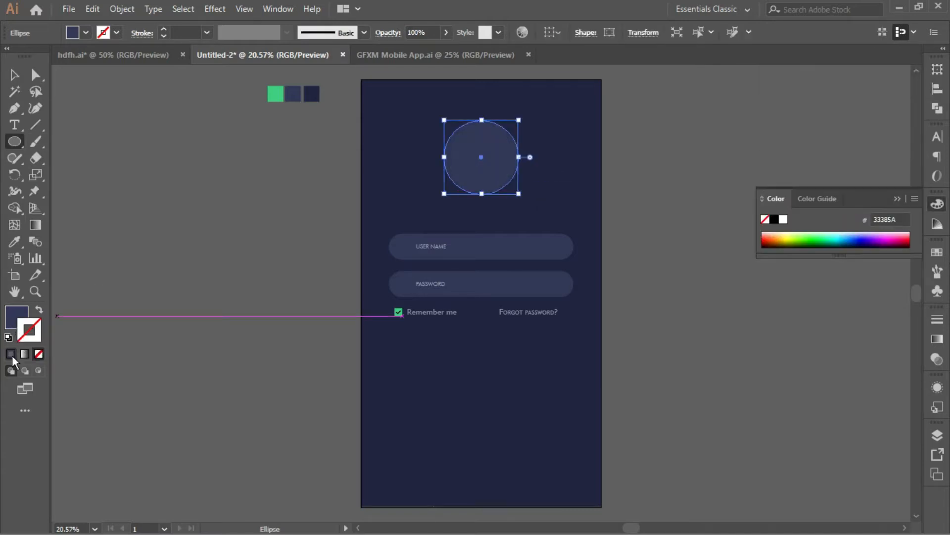
key(shift+x)
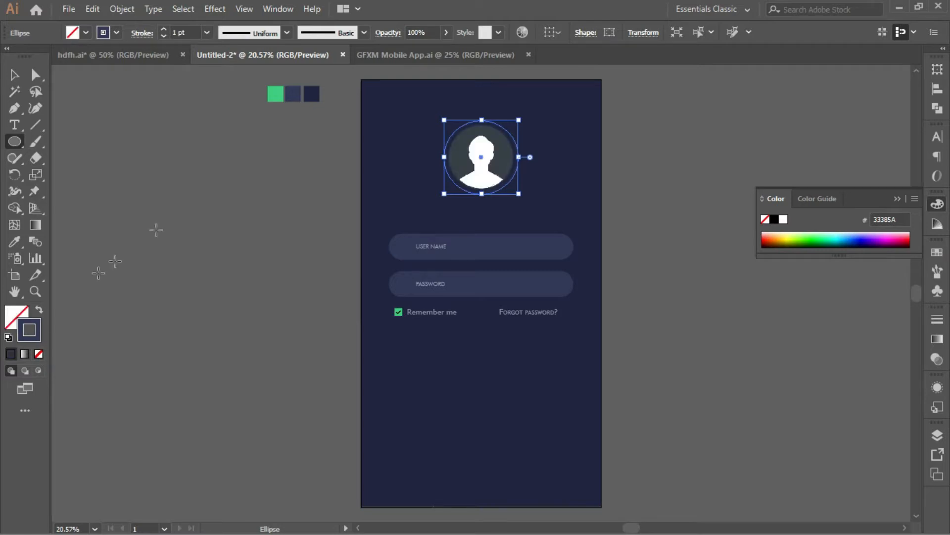
Set the avatar ring's stroke colour to F9F9F9 and its weight to 5 pt
key(i)
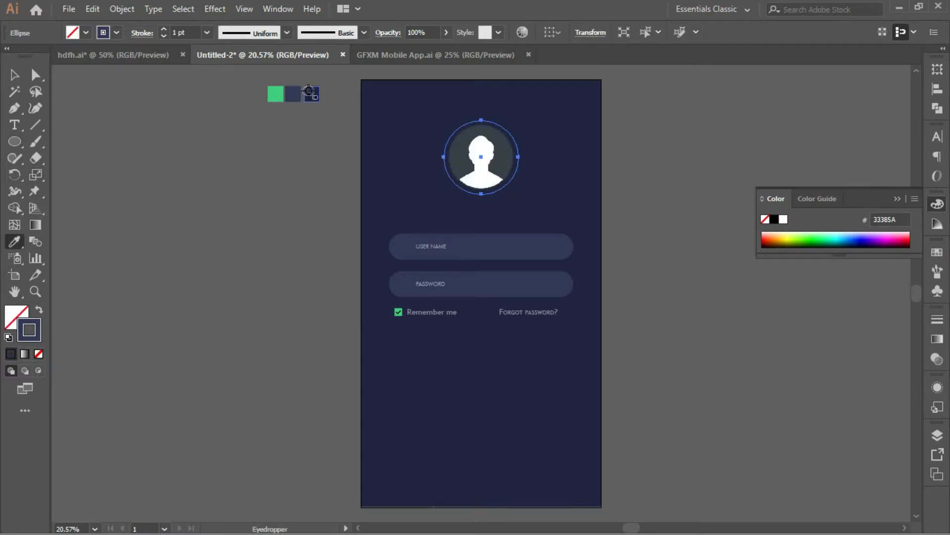
double_click(37, 332)
text(f9f9f9)
click(622, 186)
click(164, 29)
click(162, 29)
click(162, 29)
click(162, 29)
key(v)
click(109, 144)
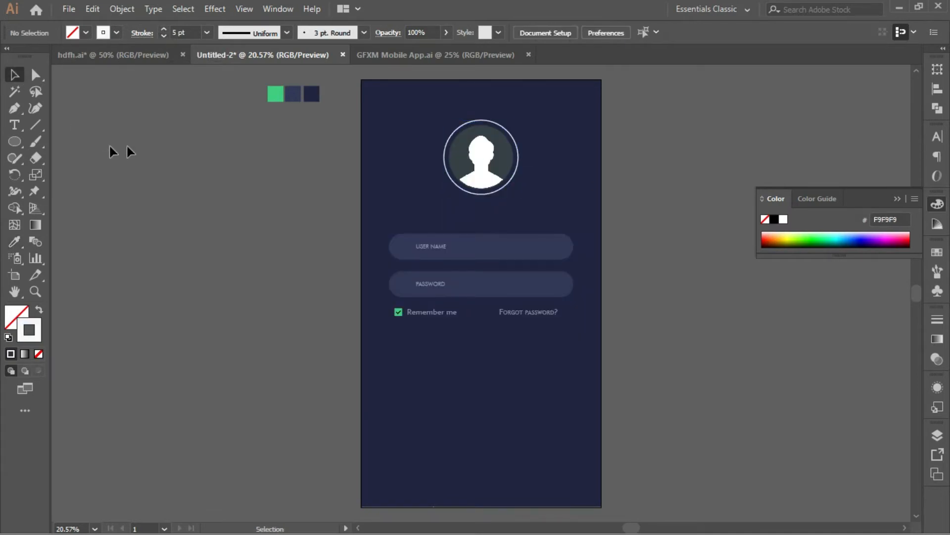
Nudge the Remember me and Forgot password group down a little further from the password bar
click(524, 93)
click(505, 316)
key(Down)
key(Down)
key(Down)
key(Down)
key(Down)
click(638, 302)
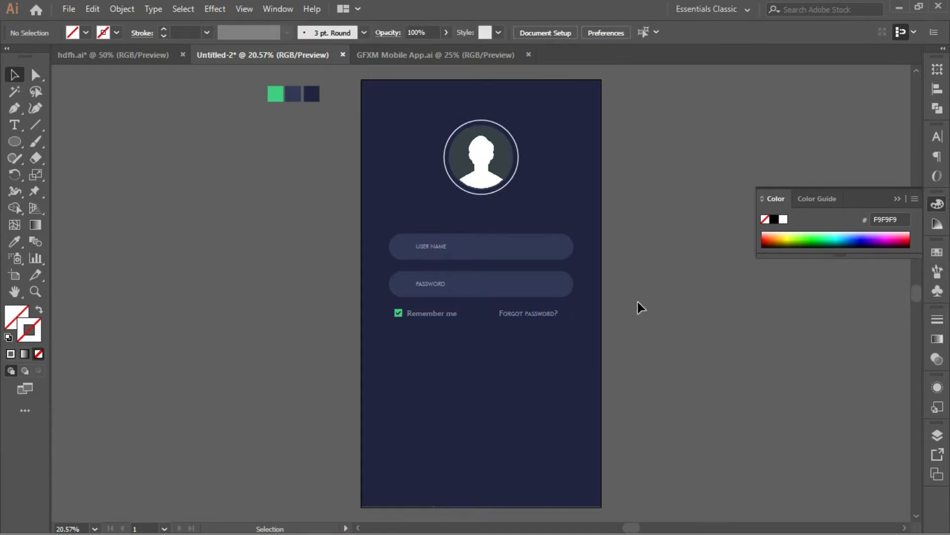
click(437, 286)
click(439, 247)
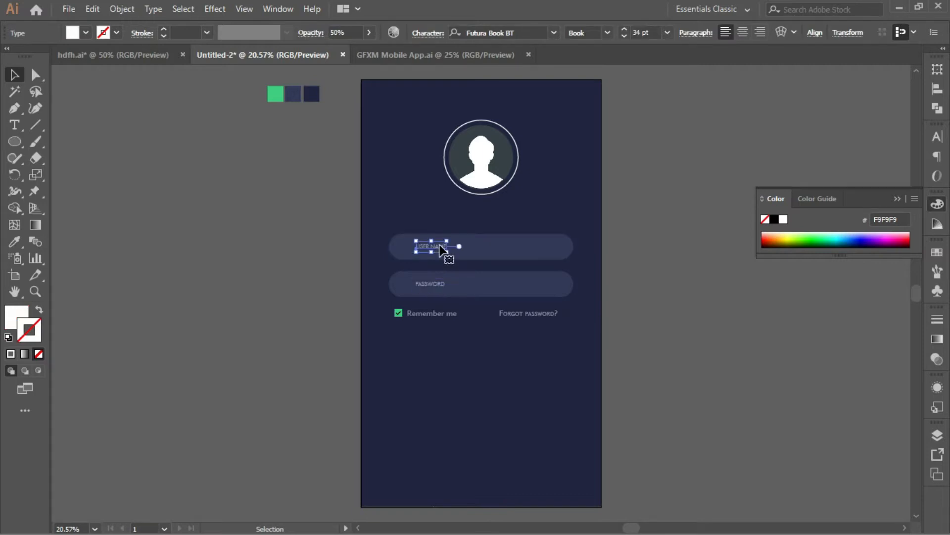
click(693, 190)
Bring the check-box icon from hdfh.ai into the right end of the USER NAME bar and embed the image
click(170, 58)
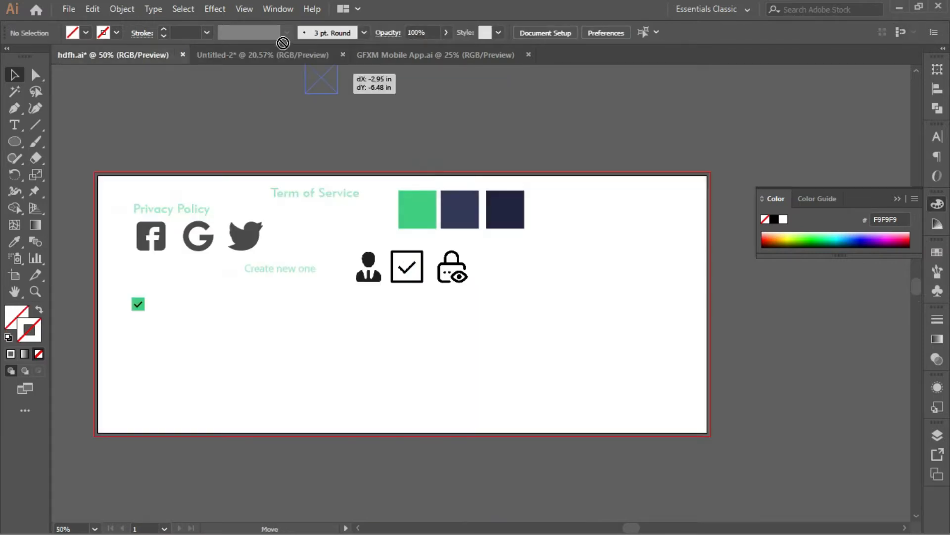
drag(284, 44, 412, 148)
drag(542, 245, 542, 247)
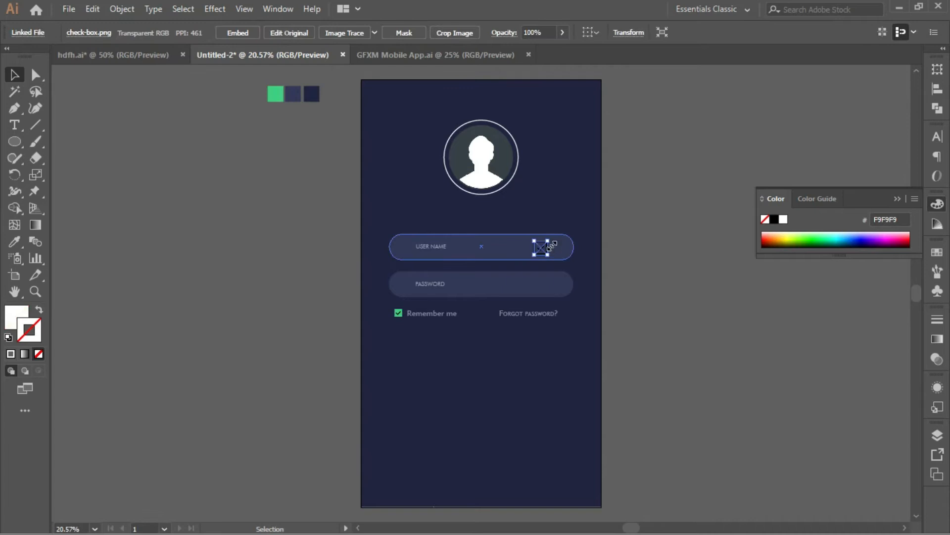
double_click(240, 32)
click(646, 319)
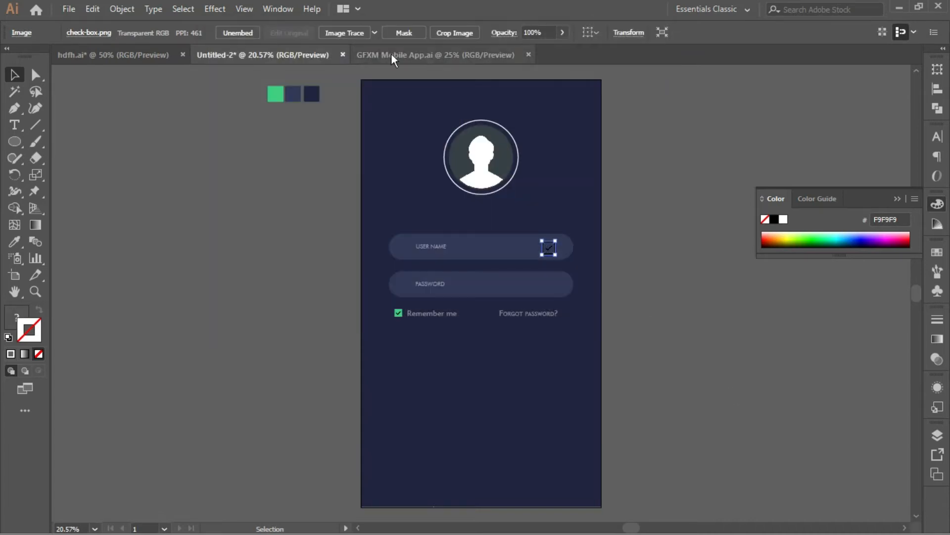
Trace and ungroup the check-box icon, and delete its white background and square frame to leave only the tick
click(352, 33)
right_click(548, 246)
click(589, 362)
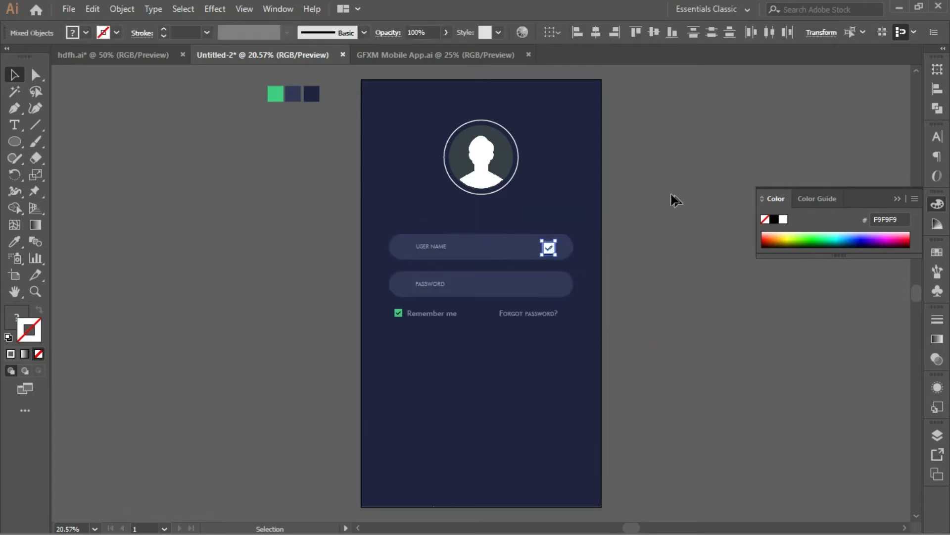
click(675, 196)
click(555, 243)
key(Delete)
click(555, 244)
key(Delete)
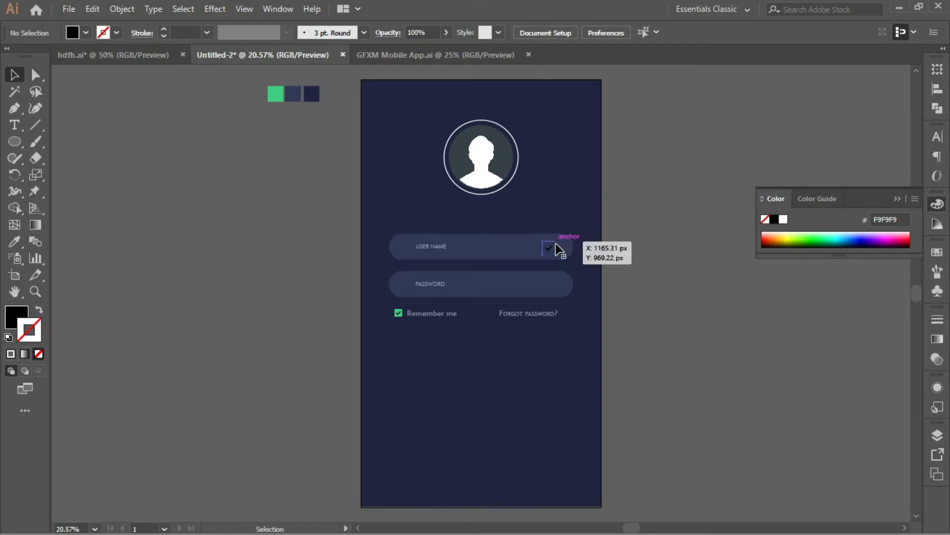
Recolour the tick in the USER NAME bar with the green palette swatch
click(557, 247)
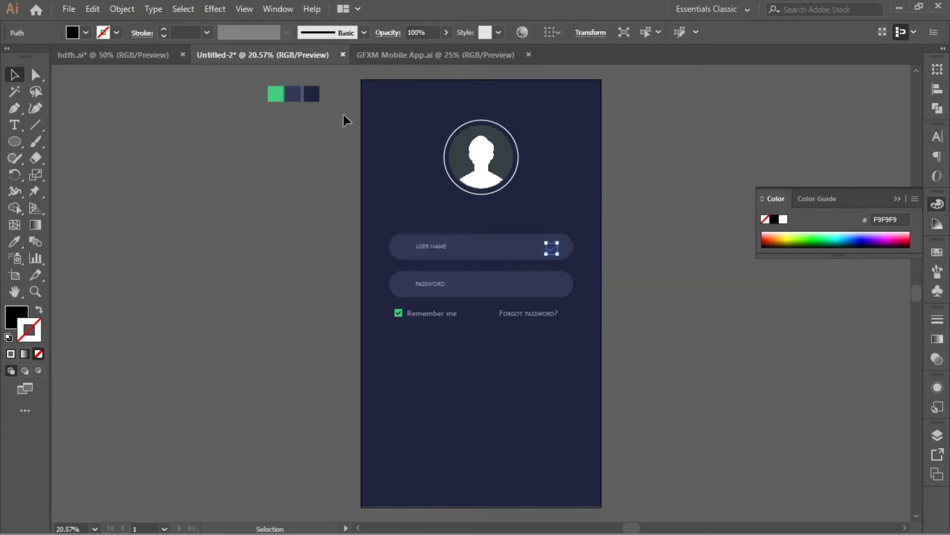
key(i)
click(281, 90)
key(v)
click(278, 168)
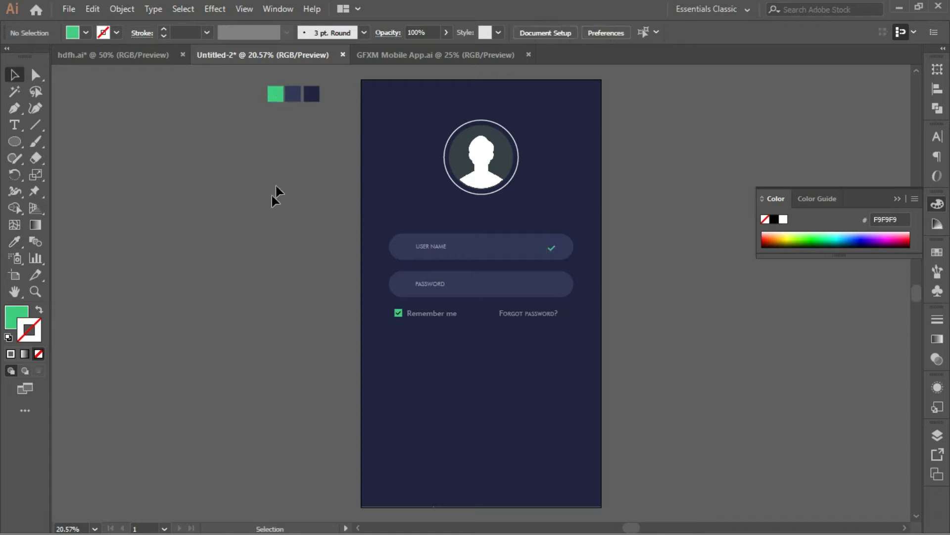
Bring the padlock-with-eye icon from hdfh.ai into the right end of the PASSWORD bar
click(149, 55)
click(377, 263)
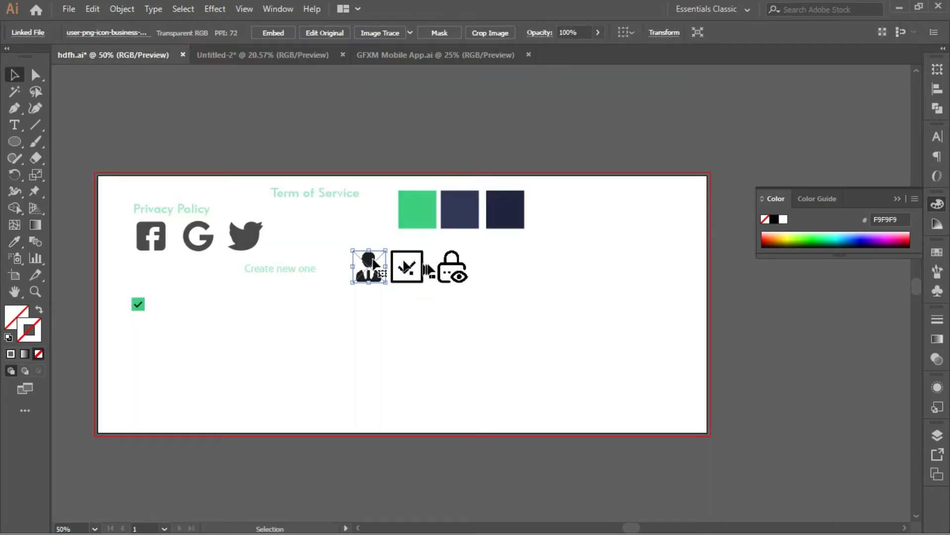
click(456, 273)
drag(459, 275, 475, 322)
drag(555, 288, 553, 283)
Embed the padlock icon, trace it into vector shapes, and expand and ungroup the result
click(278, 31)
click(379, 32)
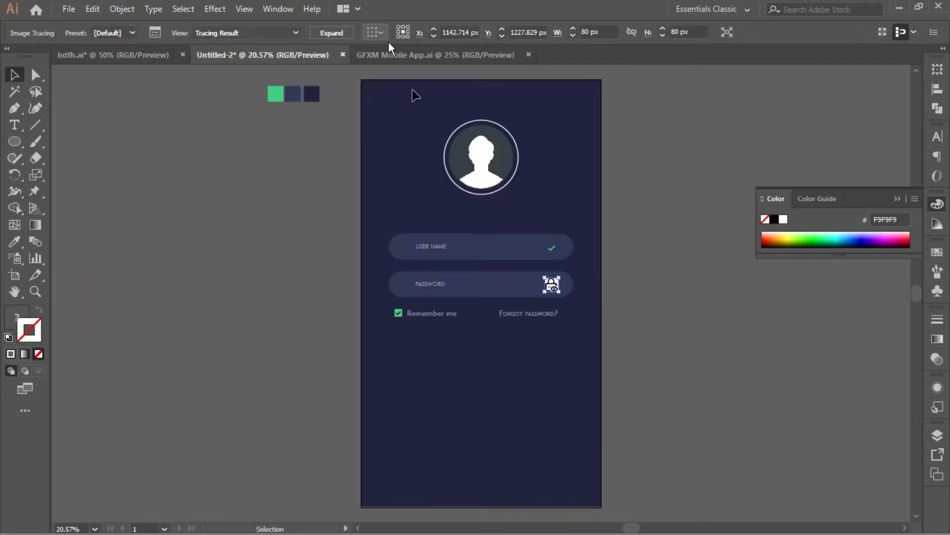
click(349, 36)
right_click(552, 287)
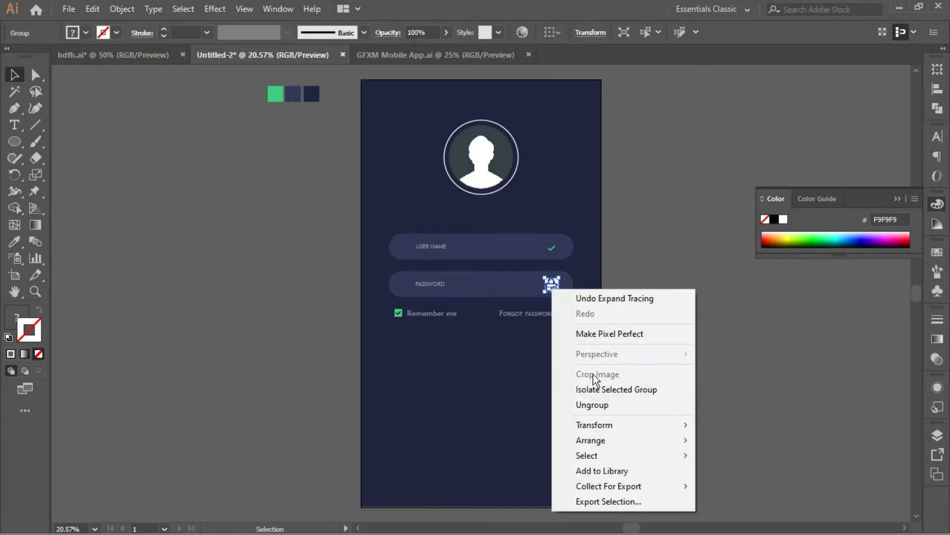
click(602, 405)
Delete the white background areas of the traced padlock icon
click(655, 269)
click(556, 281)
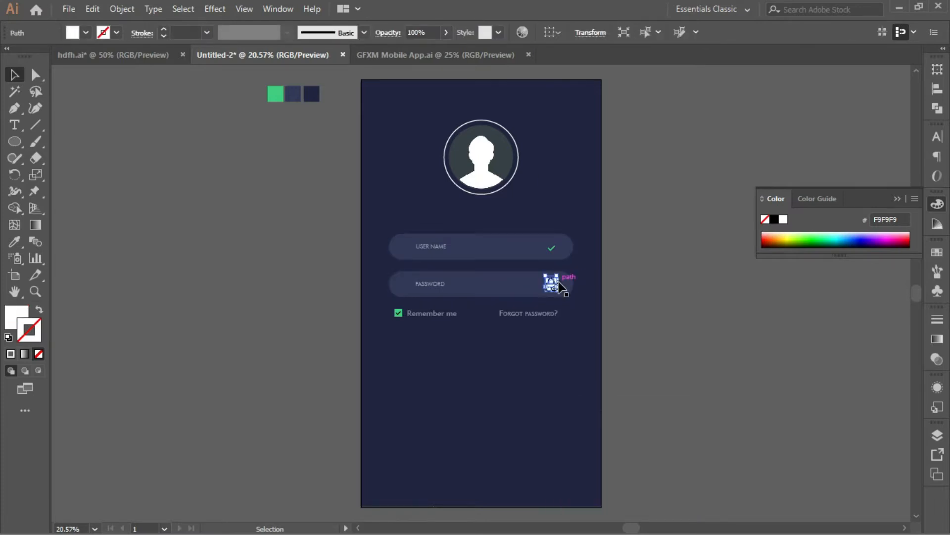
key(ctrl+equal)
key(ctrl+equal)
key(ctrl+equal)
key(ctrl+equal)
key(ctrl+equal)
key(ctrl+equal)
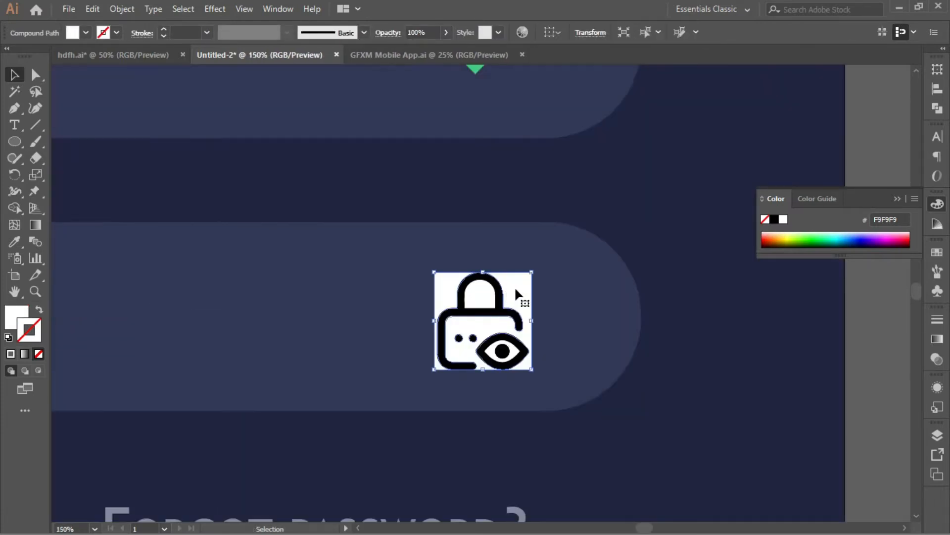
key(Delete)
click(515, 353)
key(ctrl+shift+a)
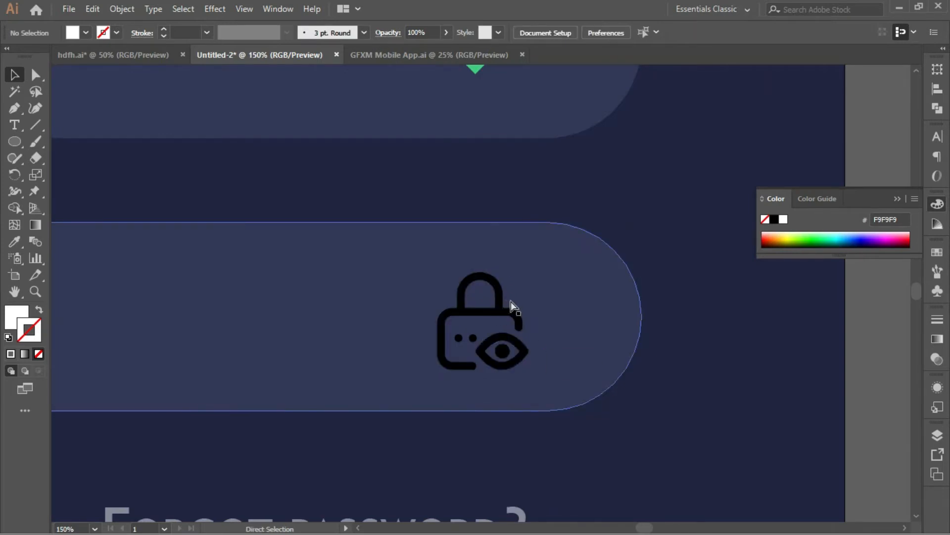
Recolour all parts of the padlock icon with the green of the tick above it
key(ctrl+minus)
key(ctrl+minus)
key(ctrl+minus)
key(ctrl+minus)
click(478, 297)
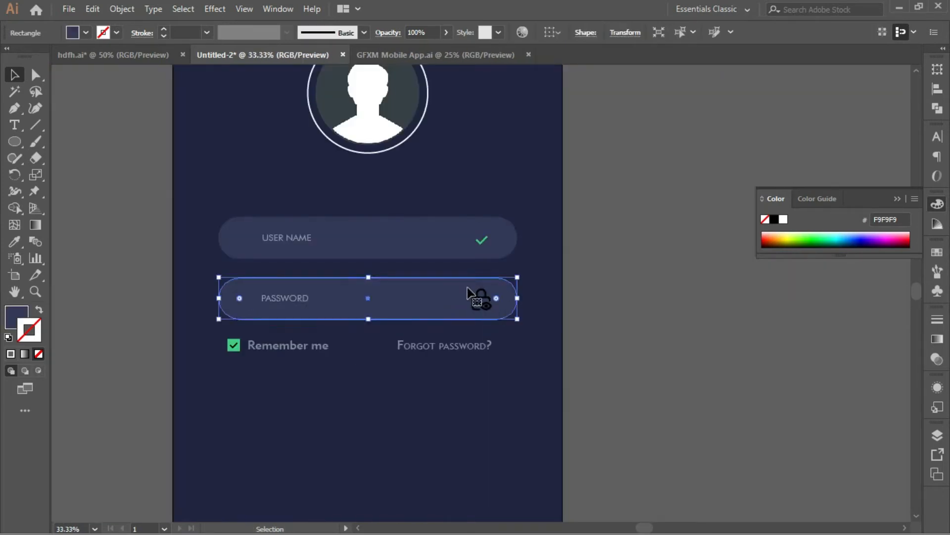
key(ctrl+shift+a)
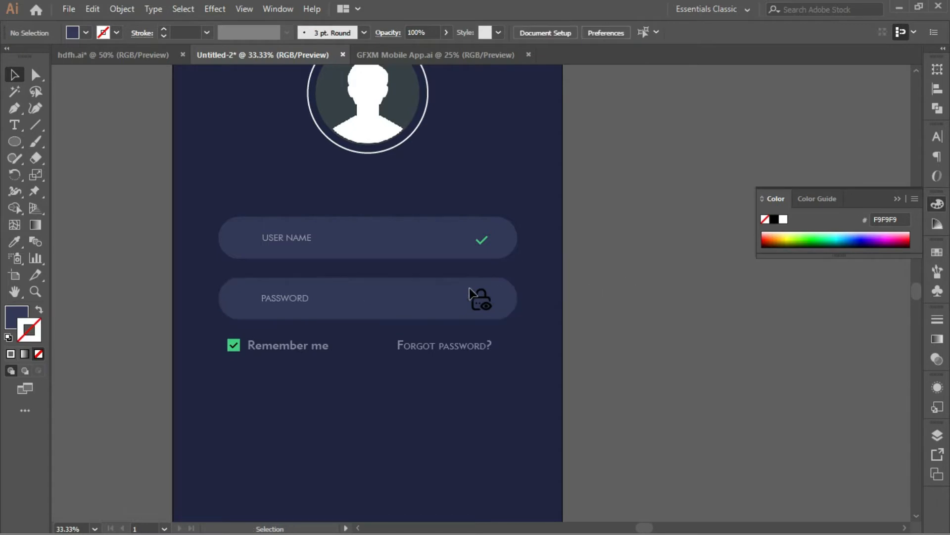
click(498, 313)
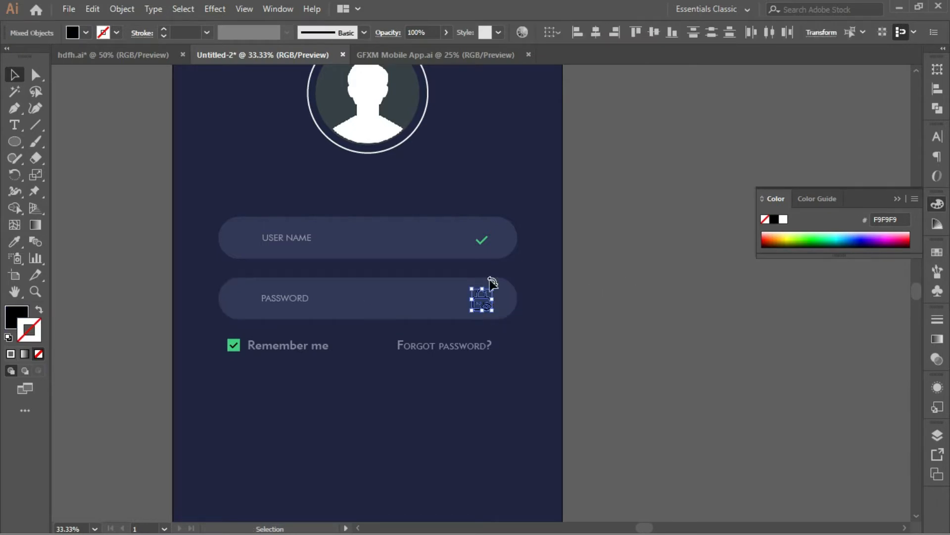
key(i)
click(482, 241)
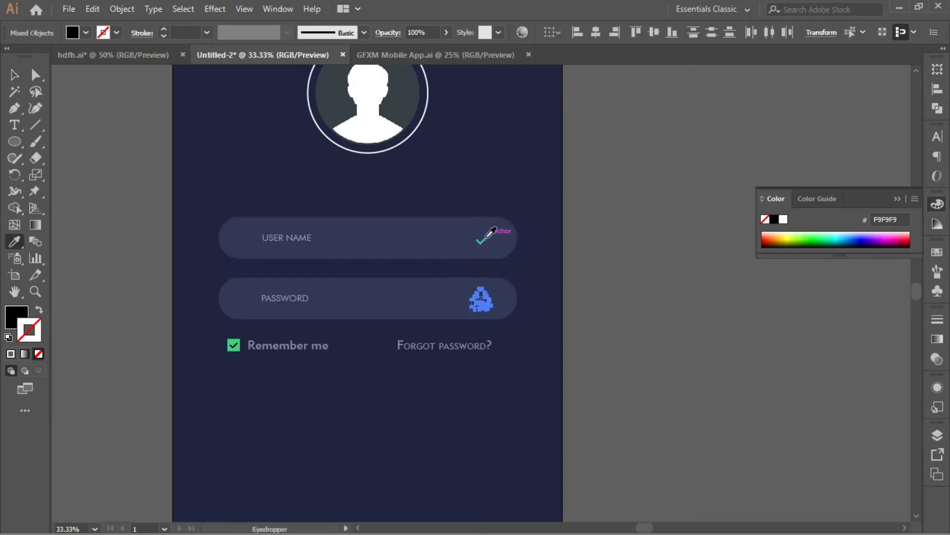
key(v)
click(569, 238)
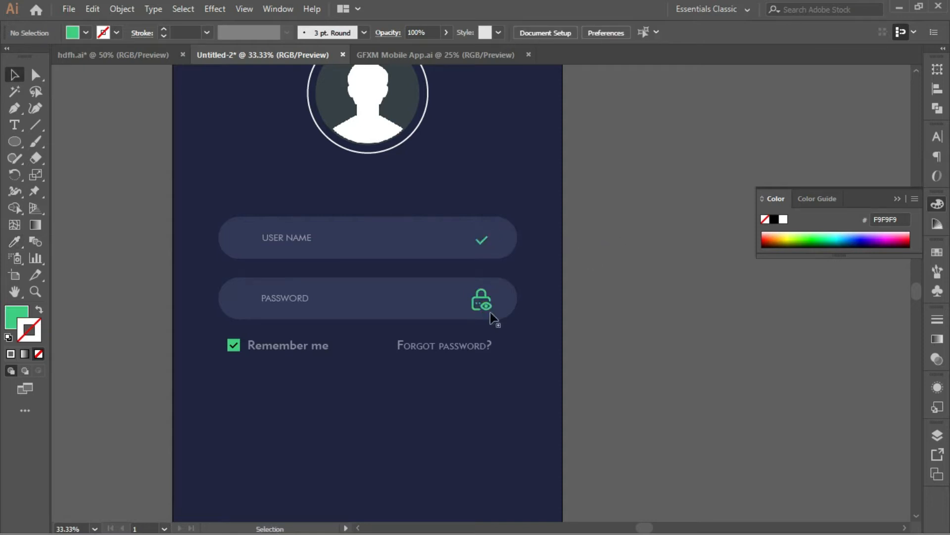
Scale the padlock icon down slightly within the PASSWORD bar
click(494, 293)
drag(494, 288, 493, 290)
click(620, 229)
key(space)
drag(524, 241, 673, 238)
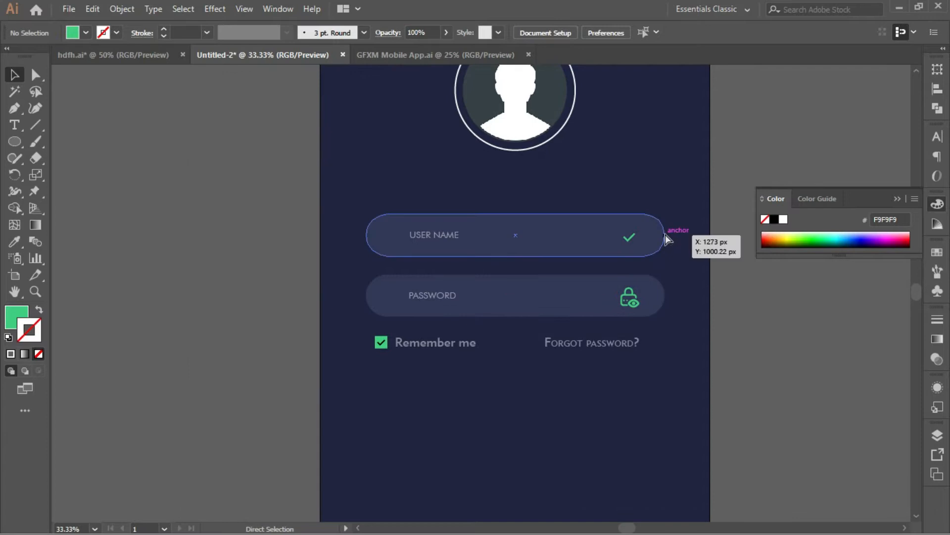
key(ctrl+minus)
key(ctrl+minus)
key(ctrl+minus)
key(ctrl+minus)
key(ctrl+plus)
key(ctrl+plus)
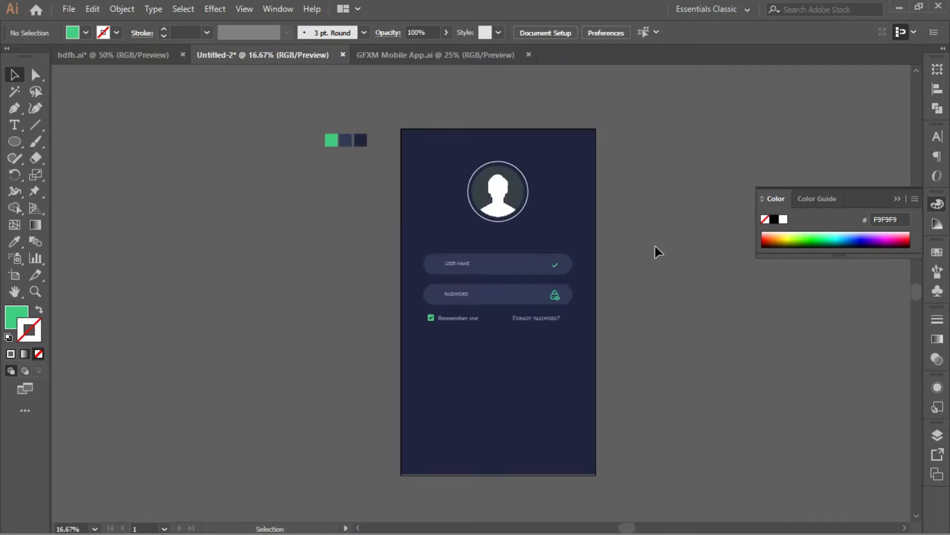
click(559, 295)
click(495, 302)
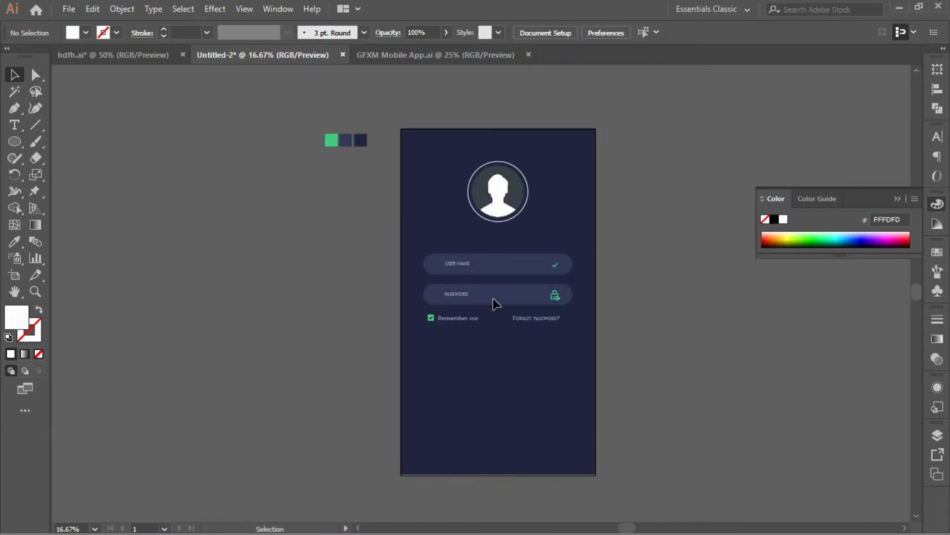
Duplicate the USER NAME field's rounded bar and place the copy below the Remember me and Forgot password row
click(495, 270)
alt+drag(478, 272, 480, 344)
click(474, 383)
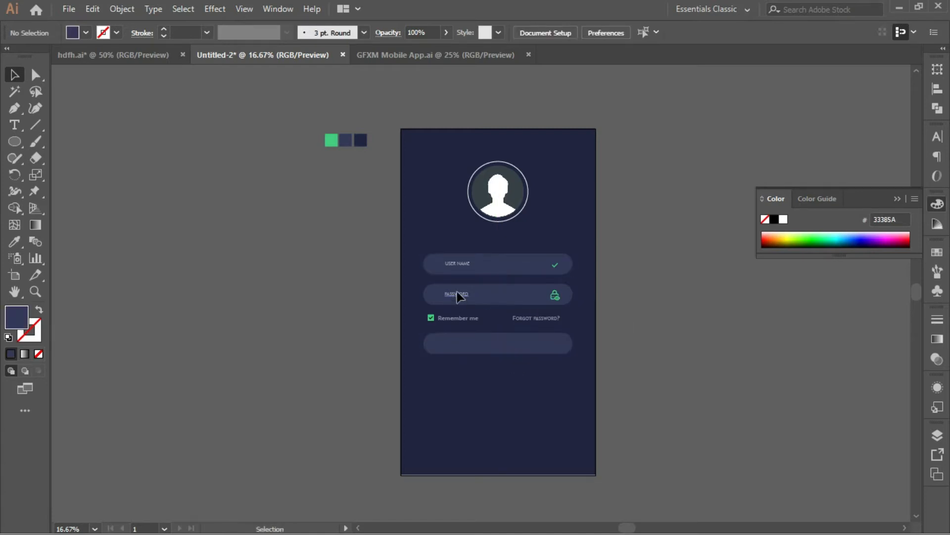
Copy the USER NAME label onto the centre of the new bar and change its text to "Sign in"
alt+drag(455, 266, 497, 347)
double_click(507, 344)
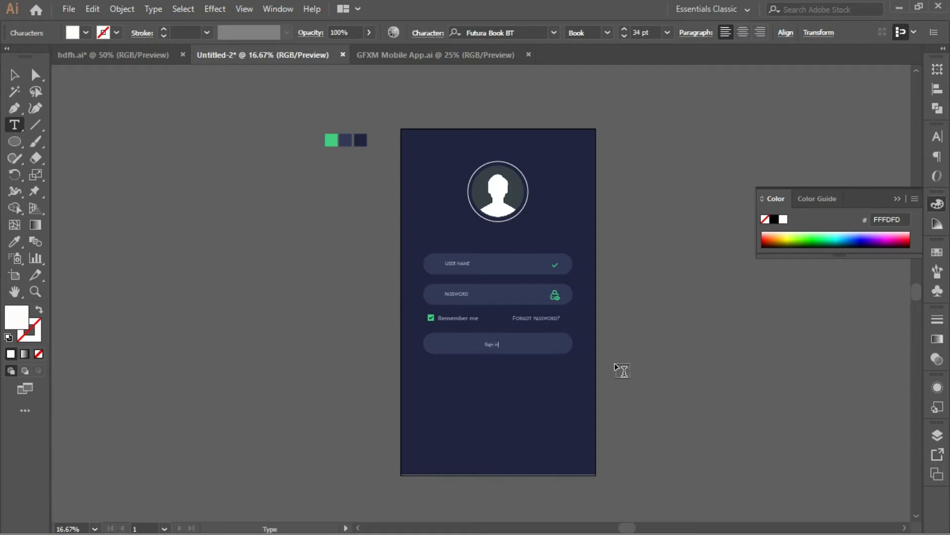
click(14, 75)
Set the Sign in label to Geometric 415 Medium BT at 61 pt, and scale it up to 76.25 pt
click(497, 346)
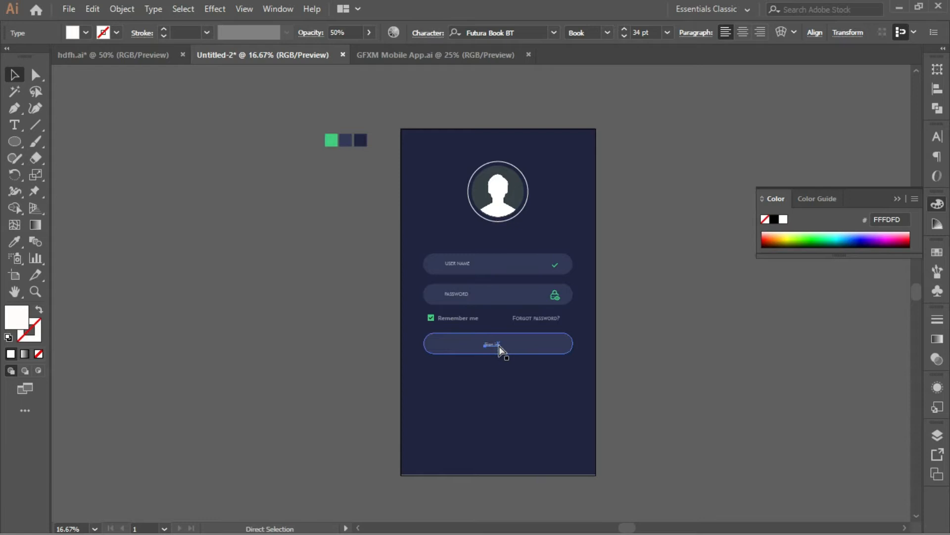
key(ctrl+t)
click(791, 192)
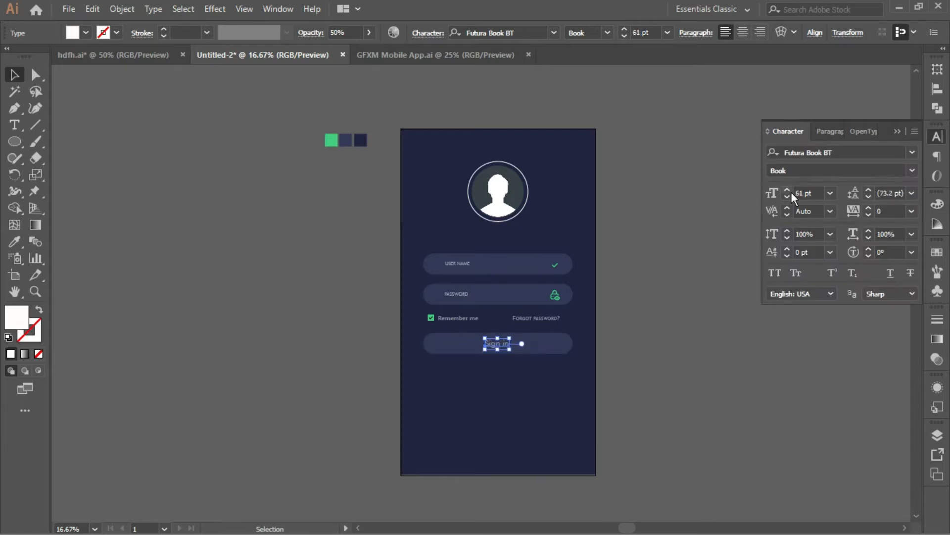
click(911, 152)
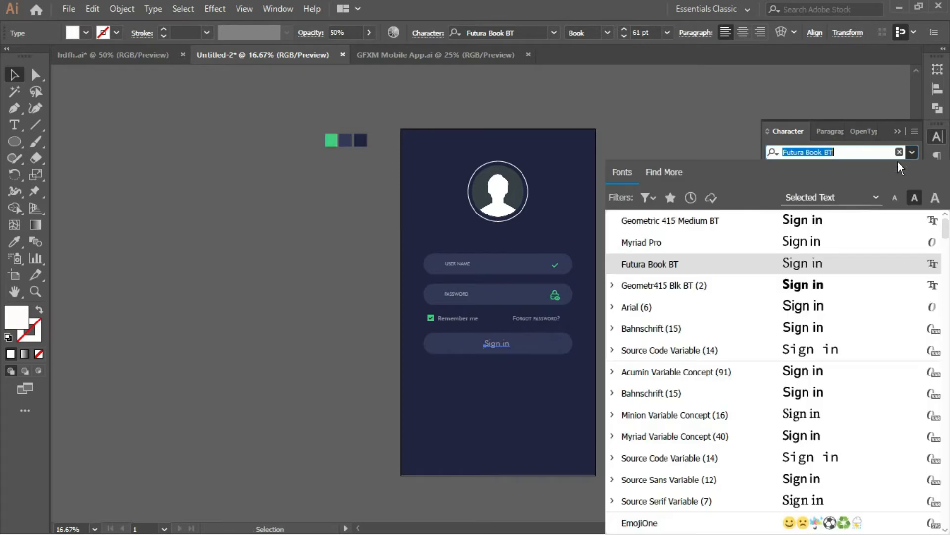
click(740, 220)
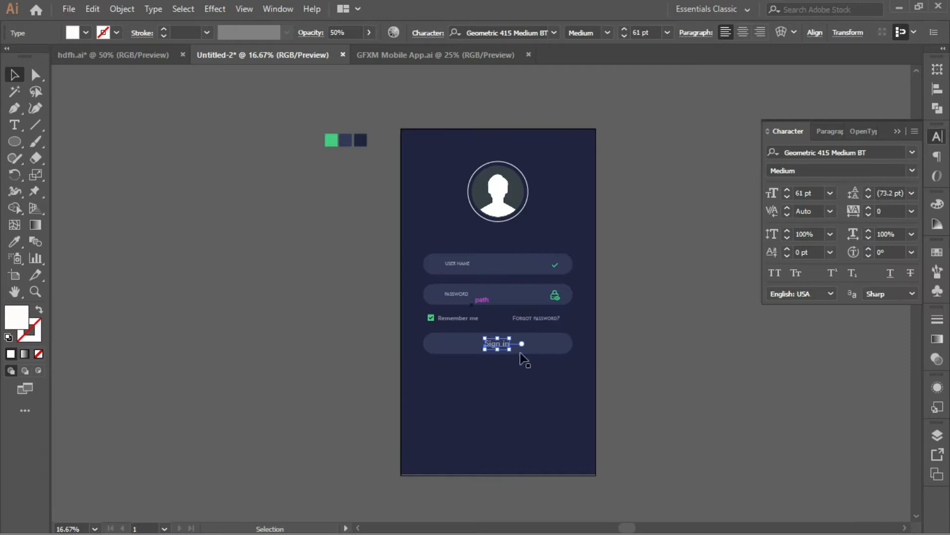
drag(510, 349, 513, 352)
click(521, 374)
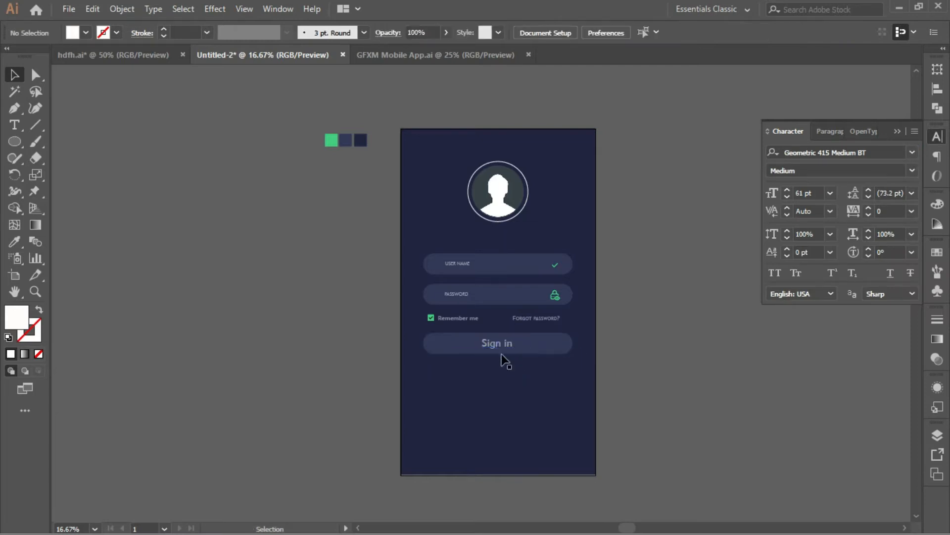
Recolour the Sign in label with the green swatch's hex value, 41CD7D
click(505, 349)
key(i)
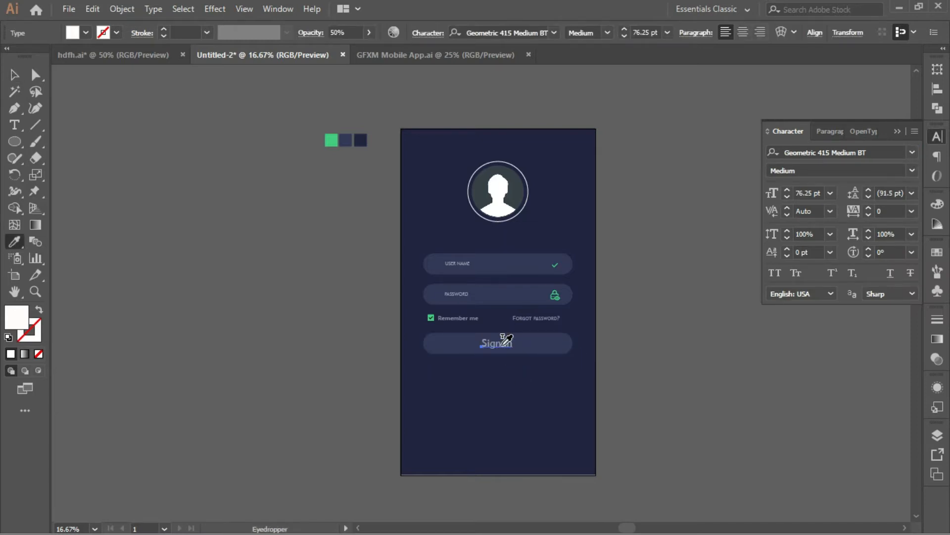
key(v)
click(332, 140)
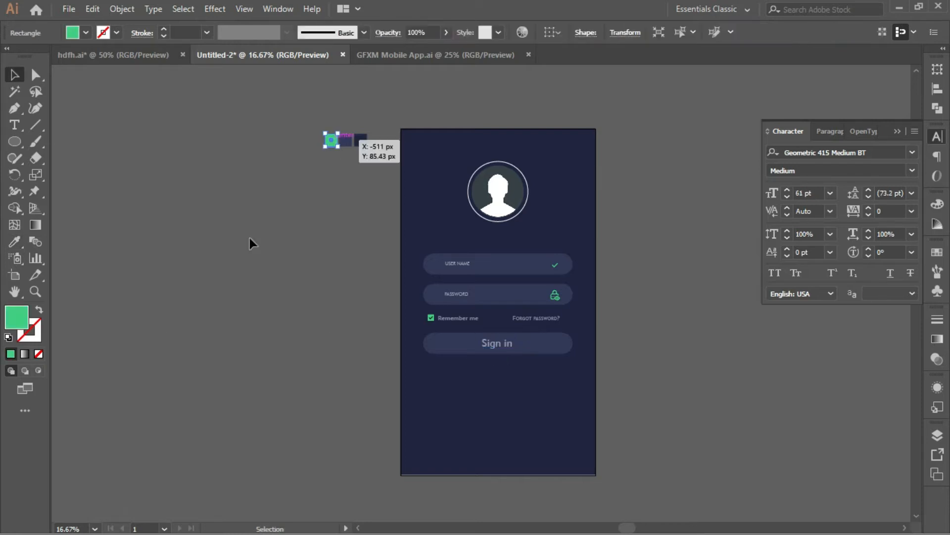
double_click(17, 318)
click(626, 204)
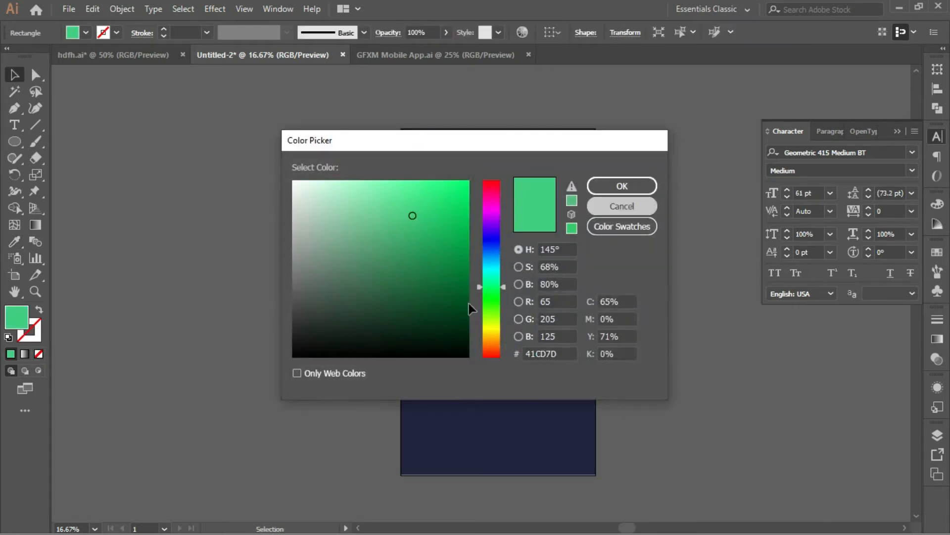
double_click(499, 350)
click(13, 76)
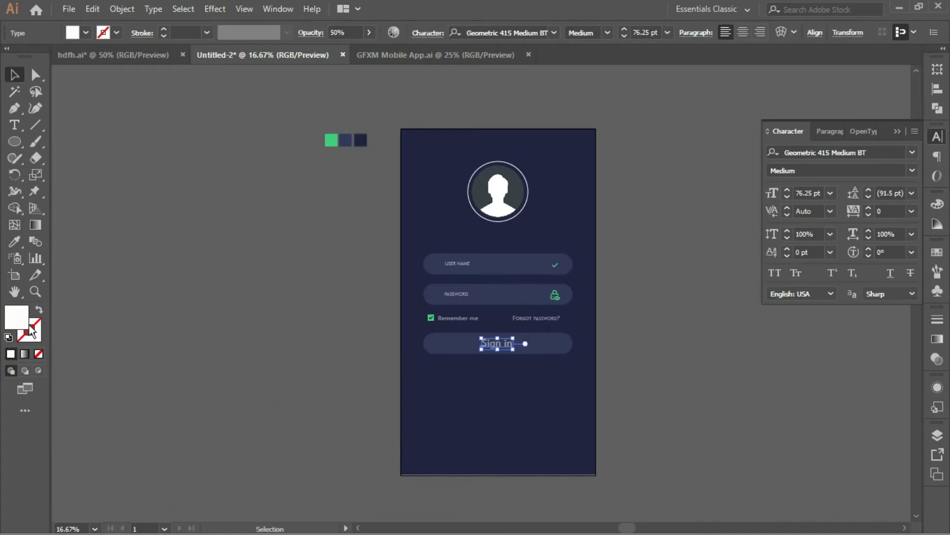
double_click(25, 321)
text(41CD7D)
click(619, 186)
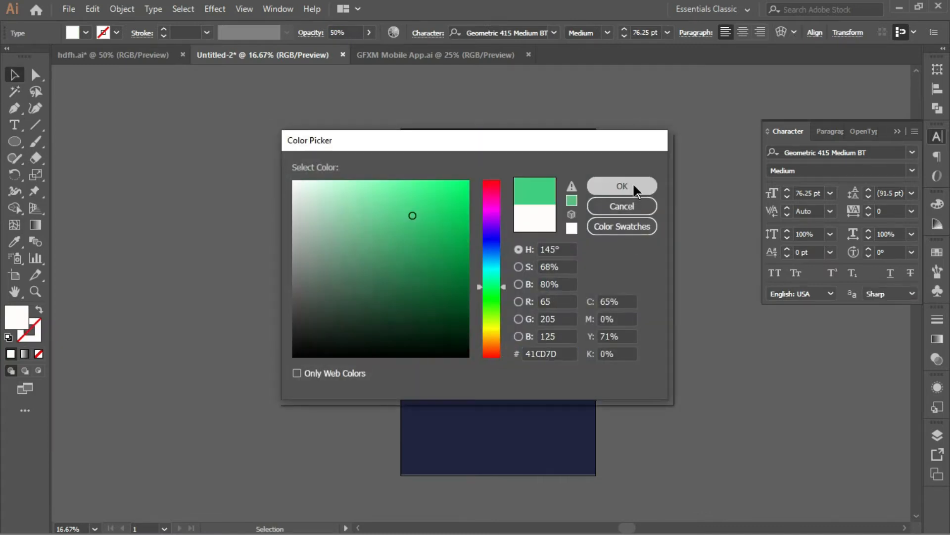
Change the Sign in label's font to Geometr415 Blk BT
click(498, 347)
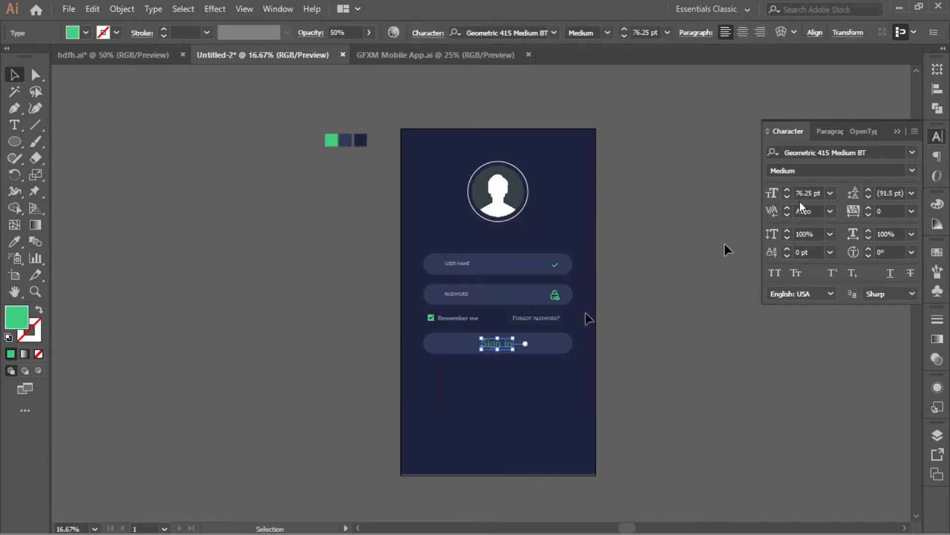
click(912, 152)
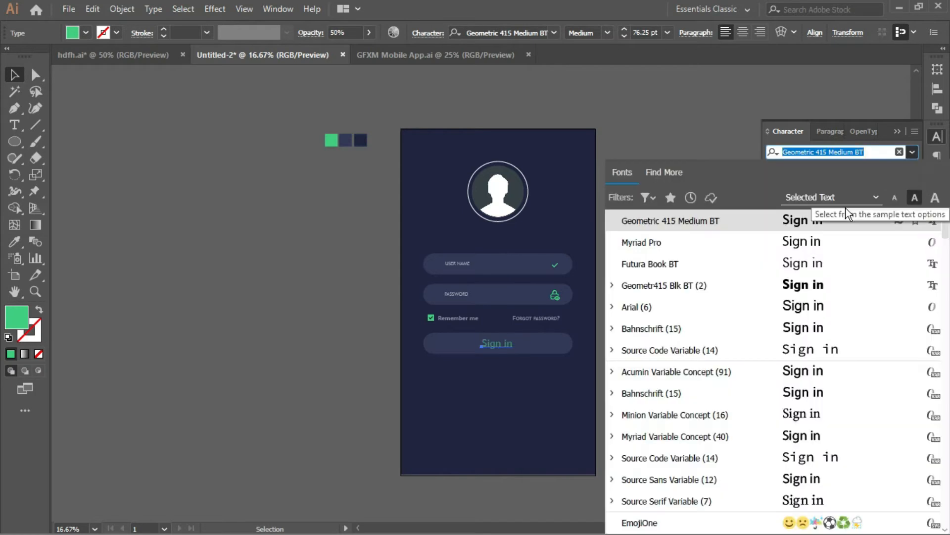
click(736, 287)
click(688, 307)
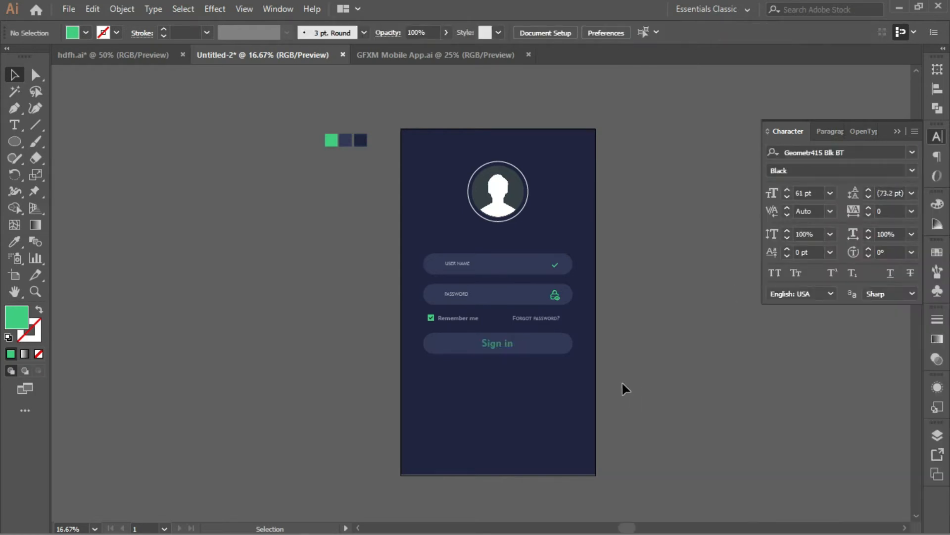
click(147, 53)
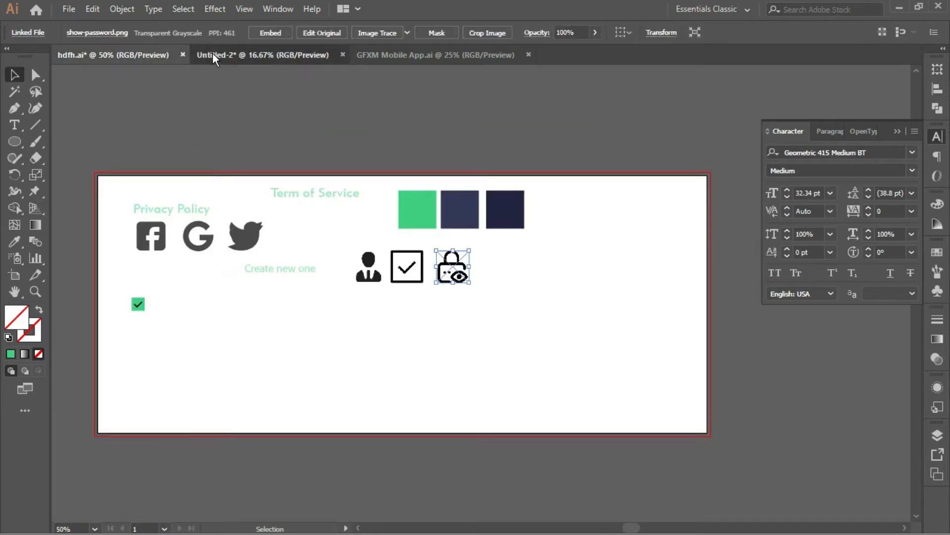
click(212, 53)
Draw a straight horizontal line with the Pen tool below the Sign in bar, nearly as wide as the bar, and nudge its position slightly
click(15, 110)
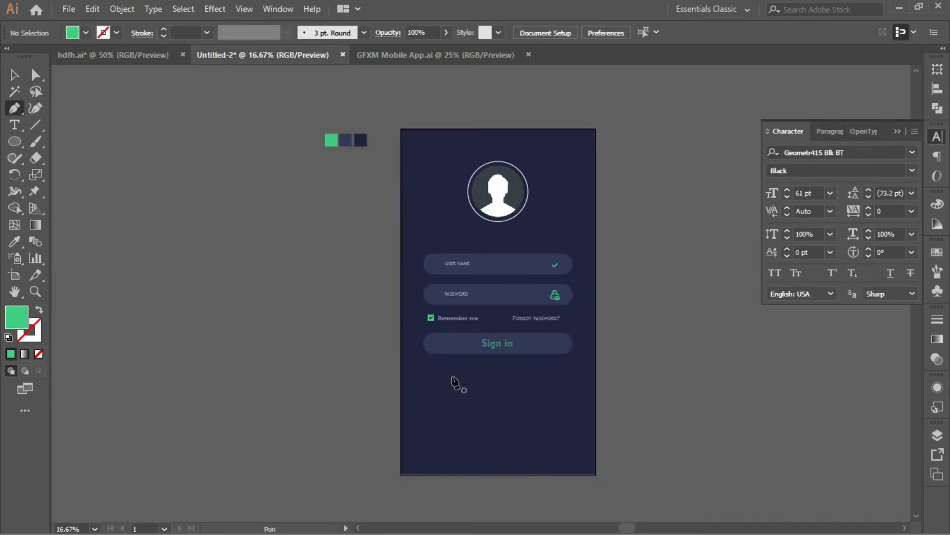
click(430, 365)
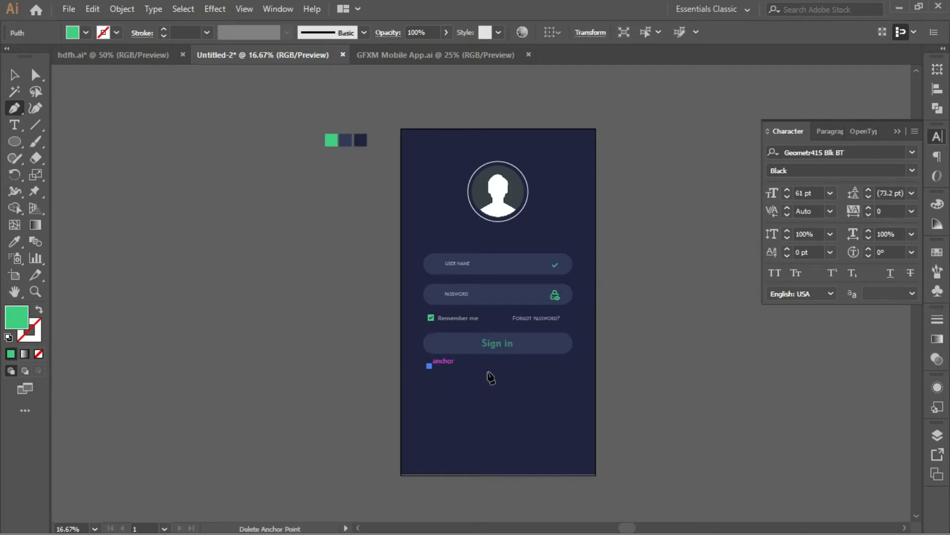
click(498, 366)
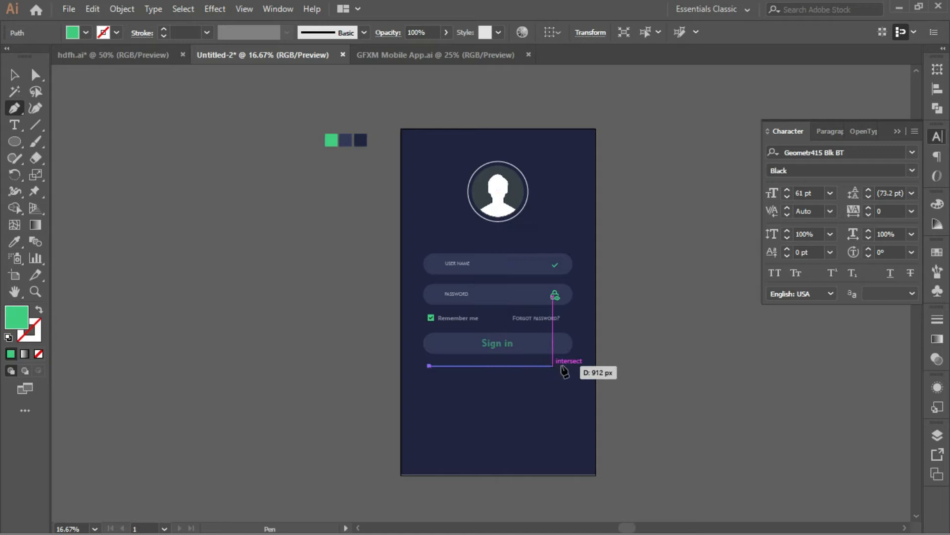
click(572, 365)
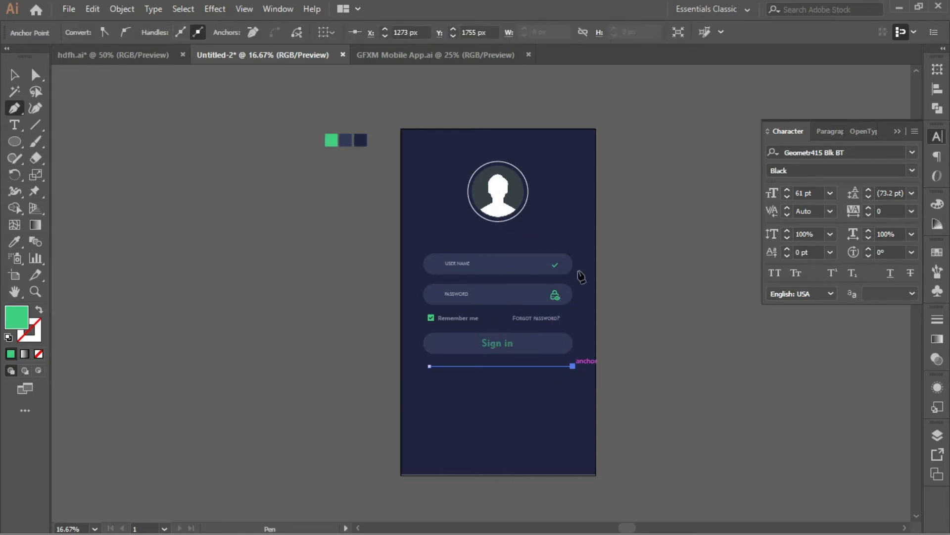
click(14, 74)
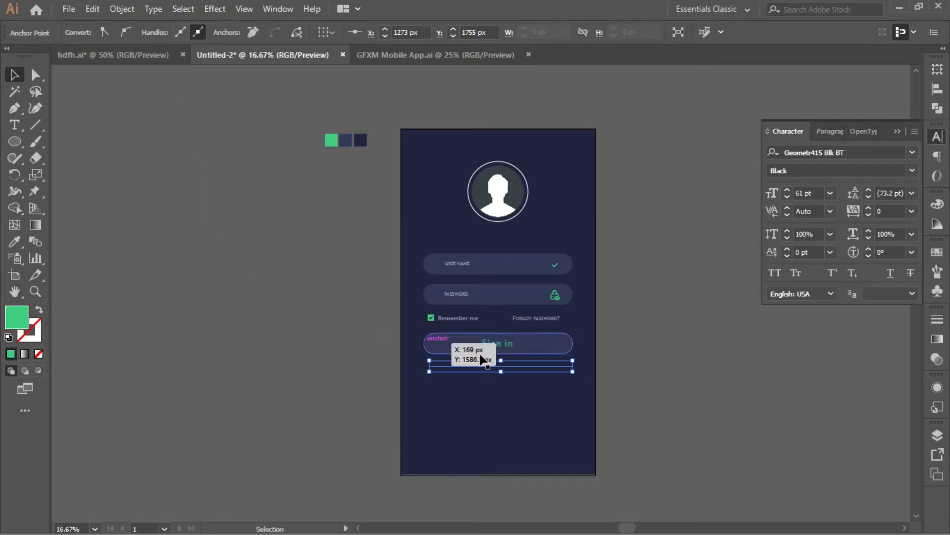
drag(503, 371, 503, 374)
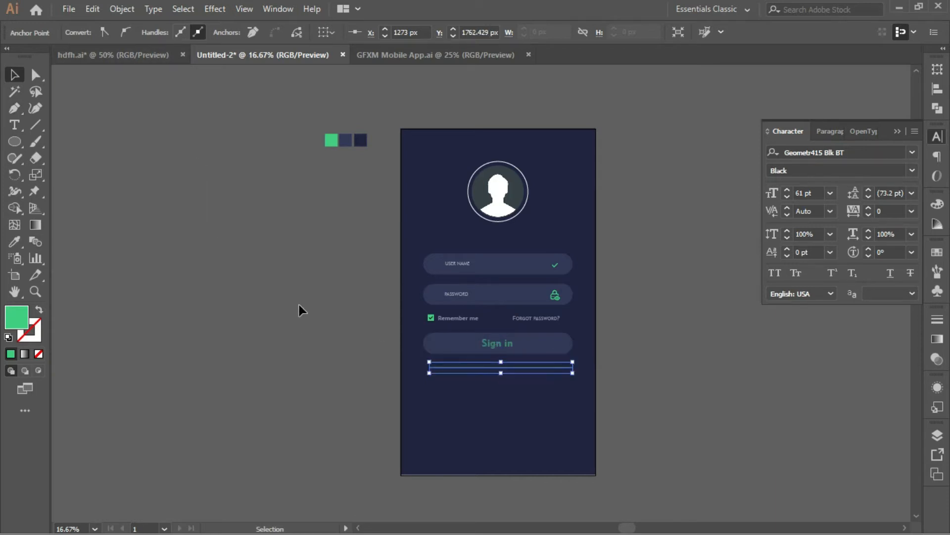
click(299, 309)
click(504, 369)
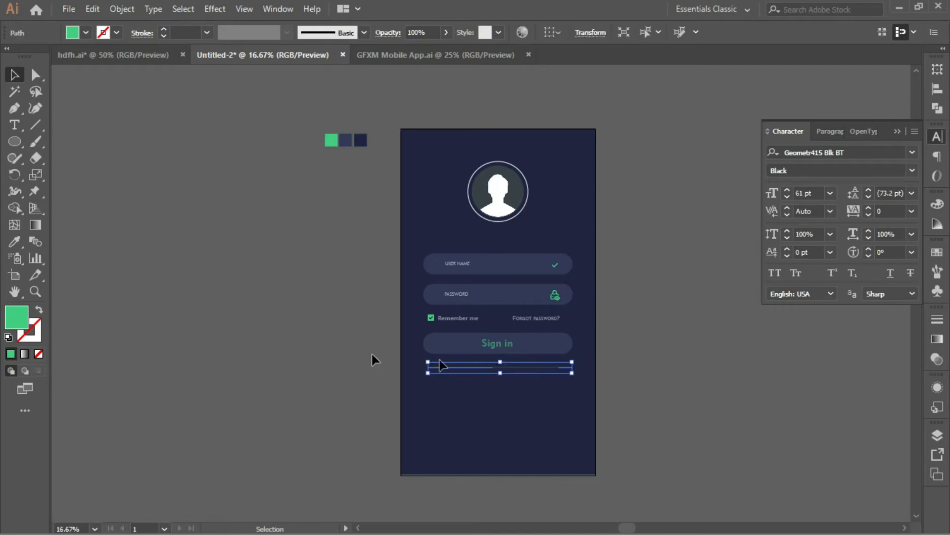
click(388, 331)
click(500, 368)
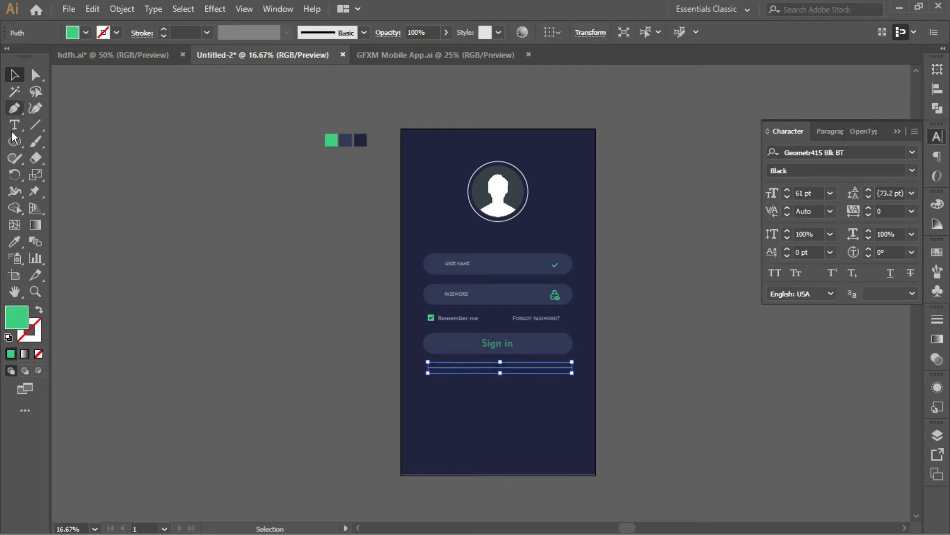
Draw a small upright rectangle across the middle of the horizontal line below the Sign in bar
drag(14, 142, 74, 141)
key(v)
key(ctrl+equal)
key(ctrl+equal)
key(ctrl+equal)
key(ctrl+equal)
key(ctrl+equal)
key(ctrl+equal)
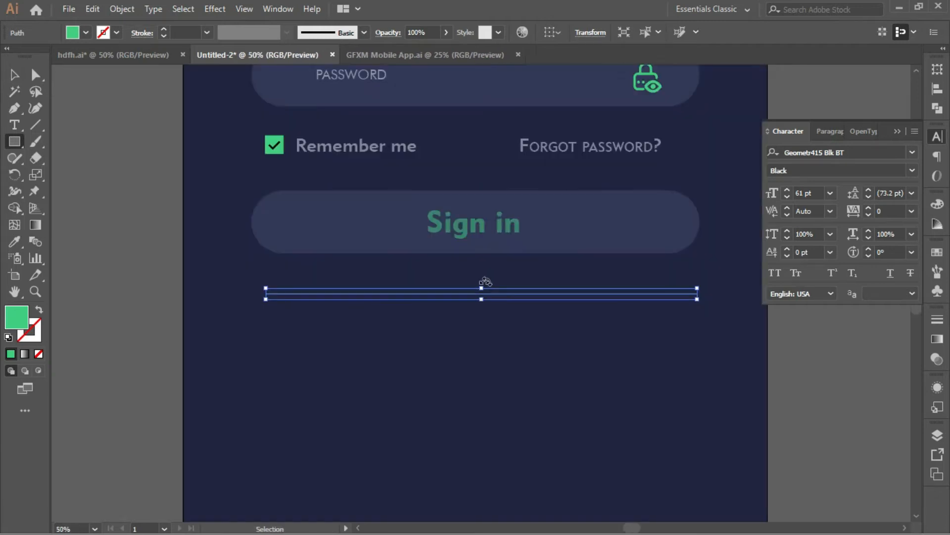
click(467, 276)
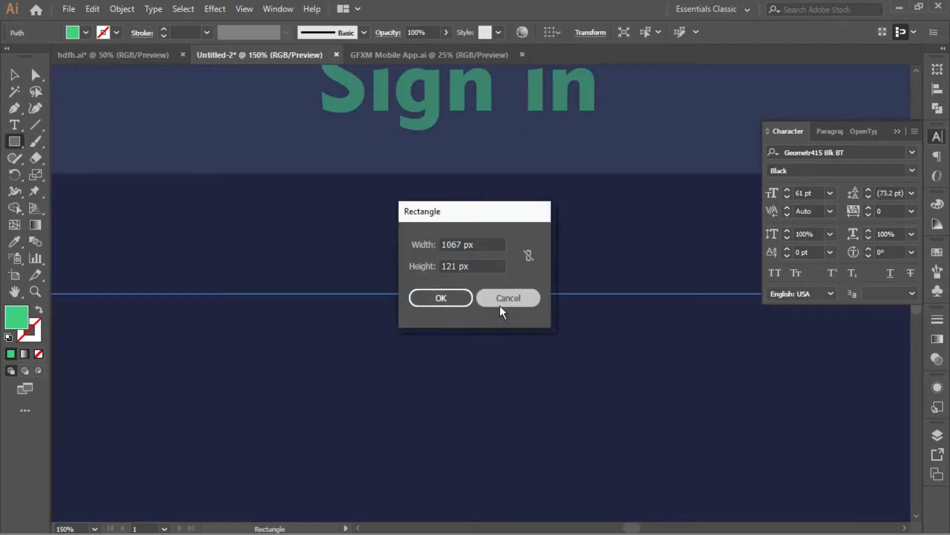
click(503, 298)
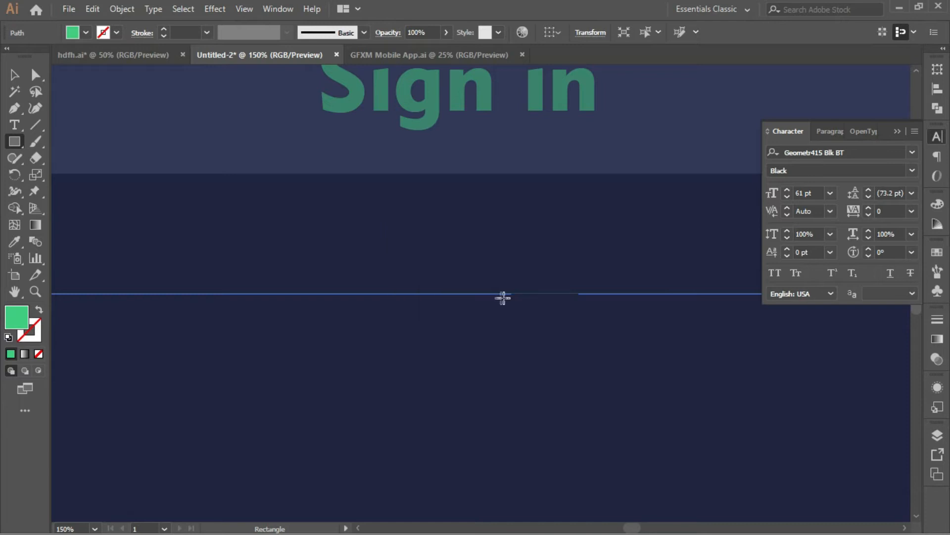
drag(464, 269, 494, 313)
key(v)
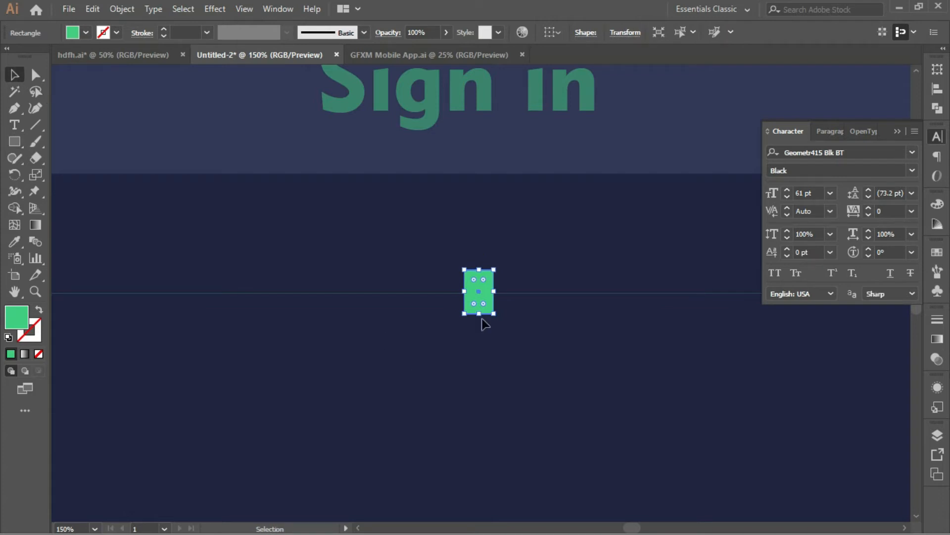
Remove the small rectangle and the line section inside it with the Shape Builder, leaving a gap in the line's middle
click(484, 324)
click(516, 293)
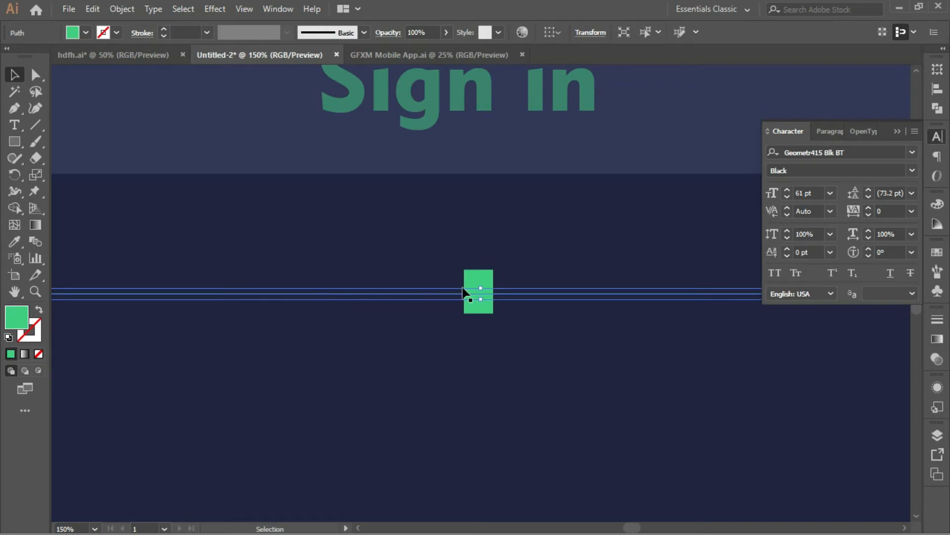
shift+click(489, 280)
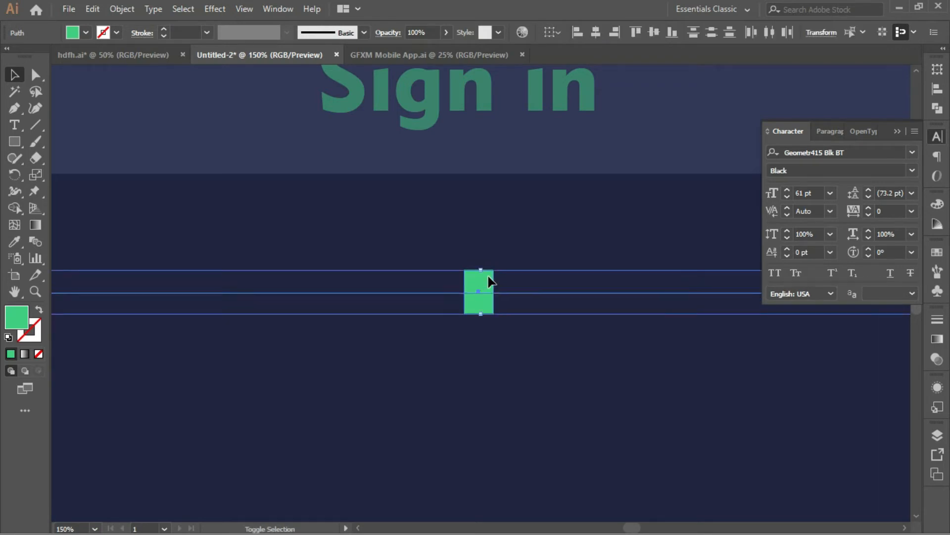
key(shift+m)
mouse_move(489, 280)
mouse_down()
mouse_move(494, 323)
mouse_move(485, 305)
mouse_up()
click(15, 76)
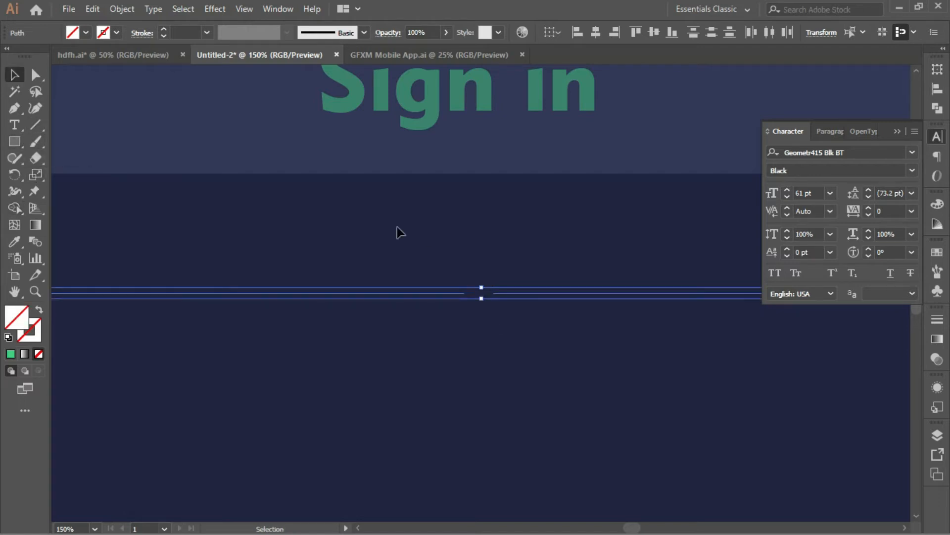
Add the text "or" in the gap of the divider line and set its size to 10 pt
key(t)
click(475, 313)
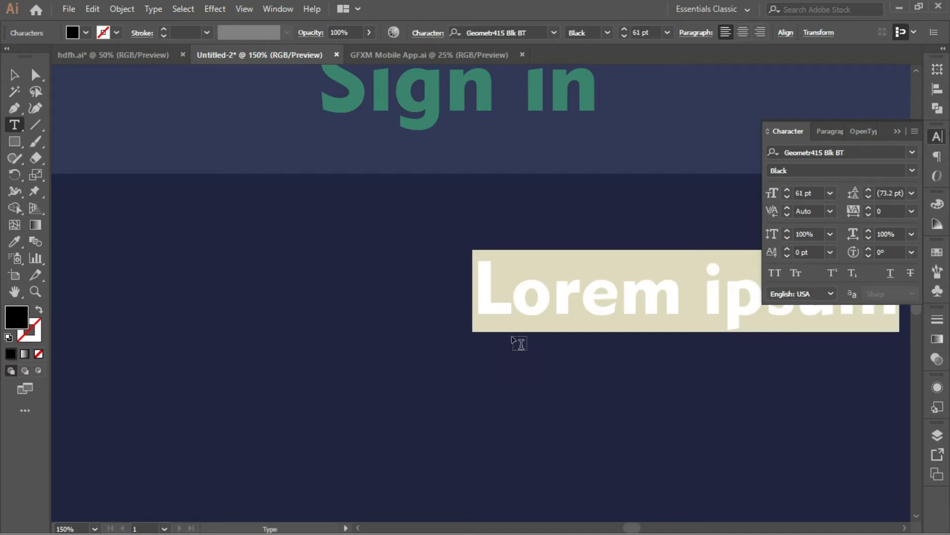
text(or)
click(787, 191)
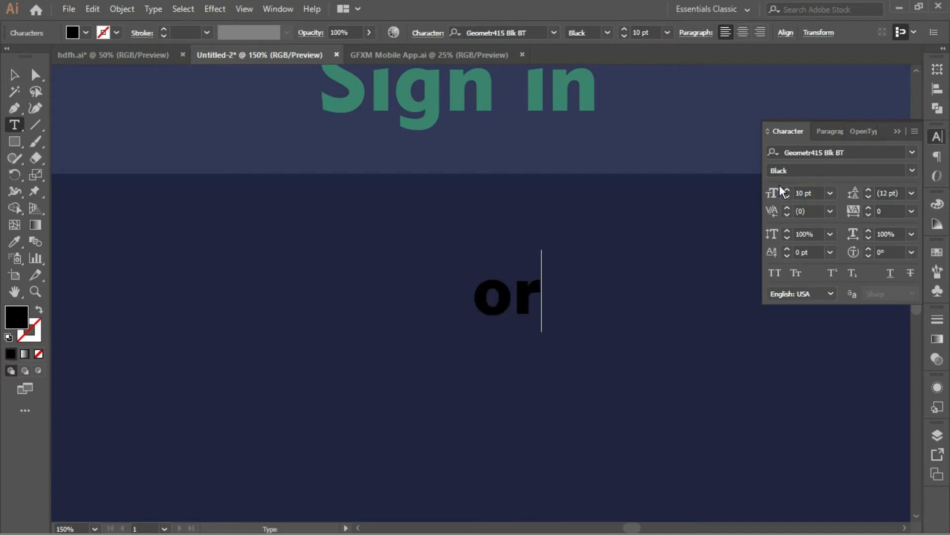
click(14, 75)
click(787, 190)
key(minus)
click(809, 193)
text(10)
key(Return)
click(16, 76)
Give both halves of the divider line beneath the Sign in bar a black 2 pt stroke
key(ctrl+minus)
key(ctrl+minus)
key(ctrl+minus)
key(ctrl+minus)
key(ctrl+minus)
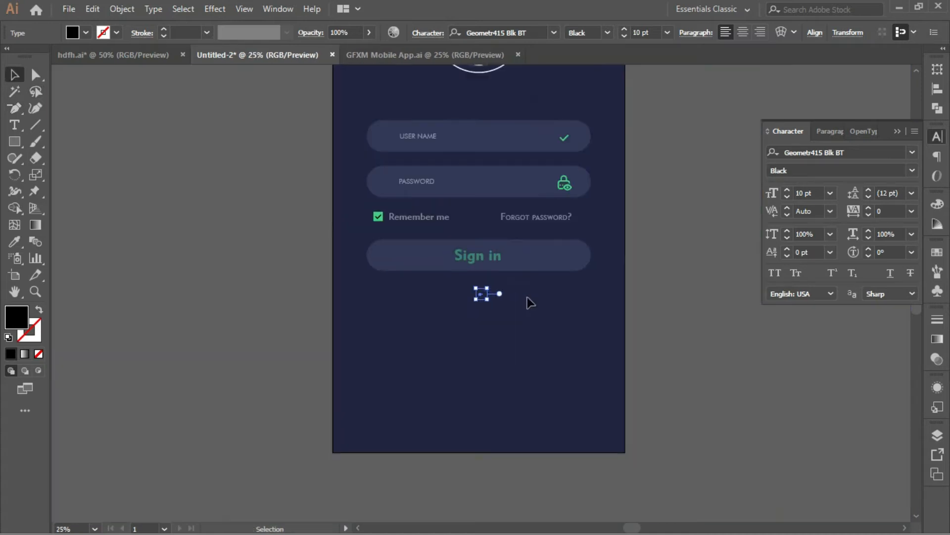
click(525, 291)
click(456, 291)
shift+click(517, 291)
right_click(515, 290)
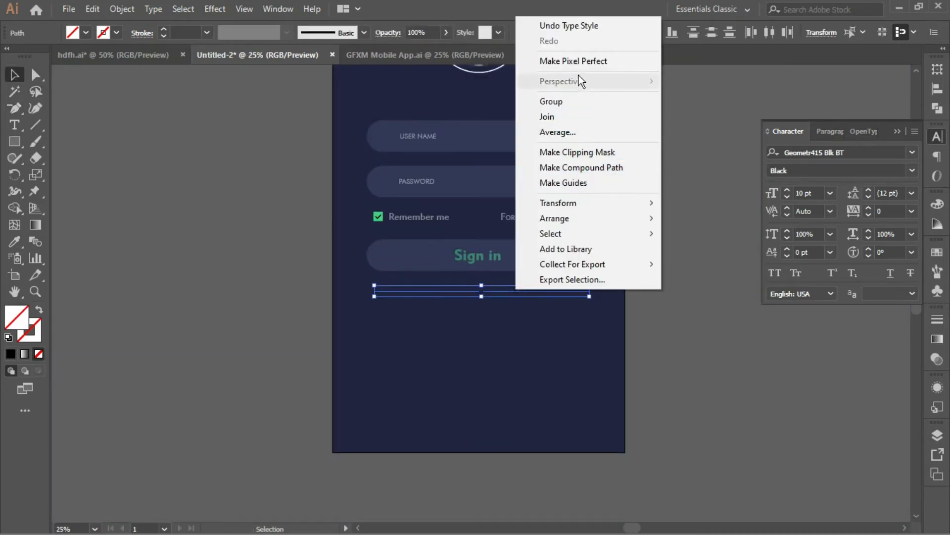
click(127, 9)
click(186, 155)
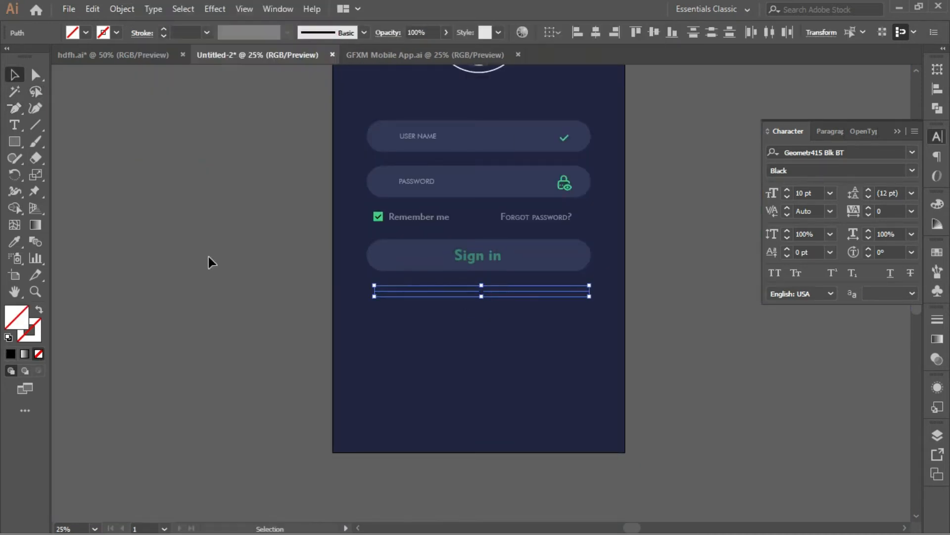
click(34, 338)
click(11, 354)
click(191, 133)
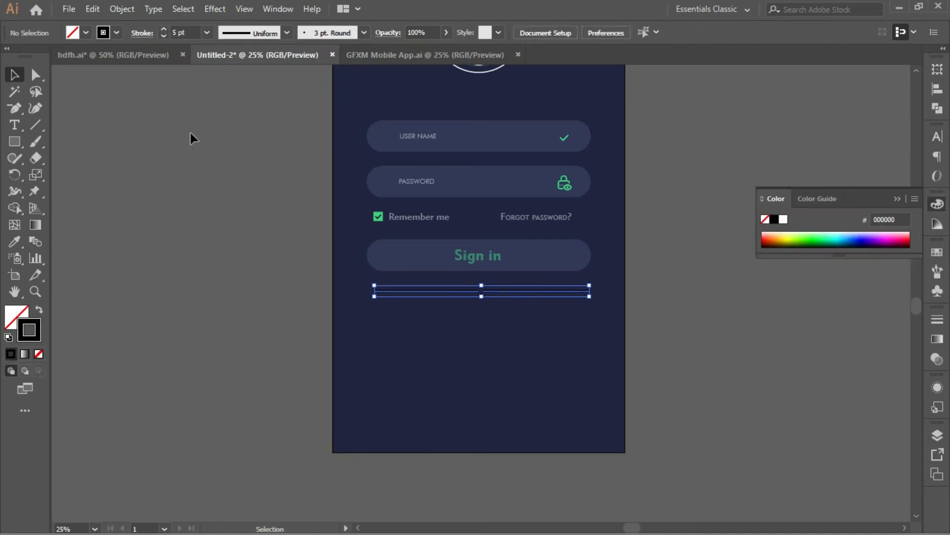
click(516, 290)
click(180, 143)
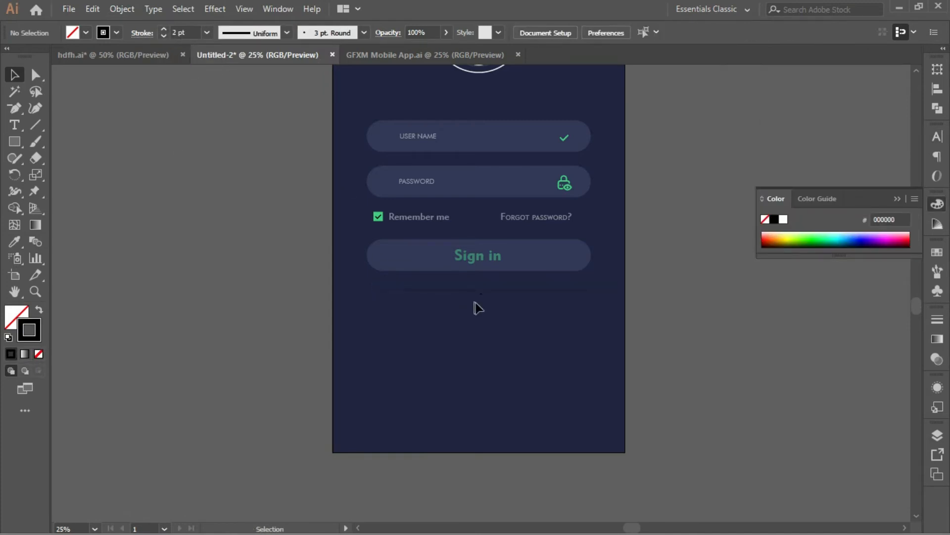
Set the fill colour to white (FFFFFF) with nothing selected
scroll(480, 293, up, 11)
drag(497, 295, 500, 151)
drag(524, 205, 534, 223)
click(533, 229)
double_click(16, 317)
text(ffffff)
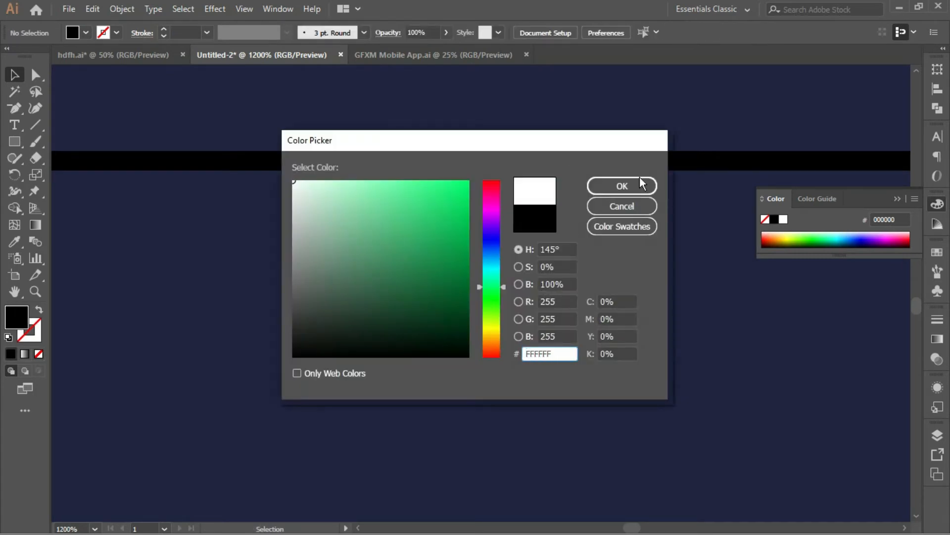
click(640, 185)
Change the stroke colour of the divider line to green 41CD7D
click(653, 163)
double_click(36, 337)
text(41CD7D)
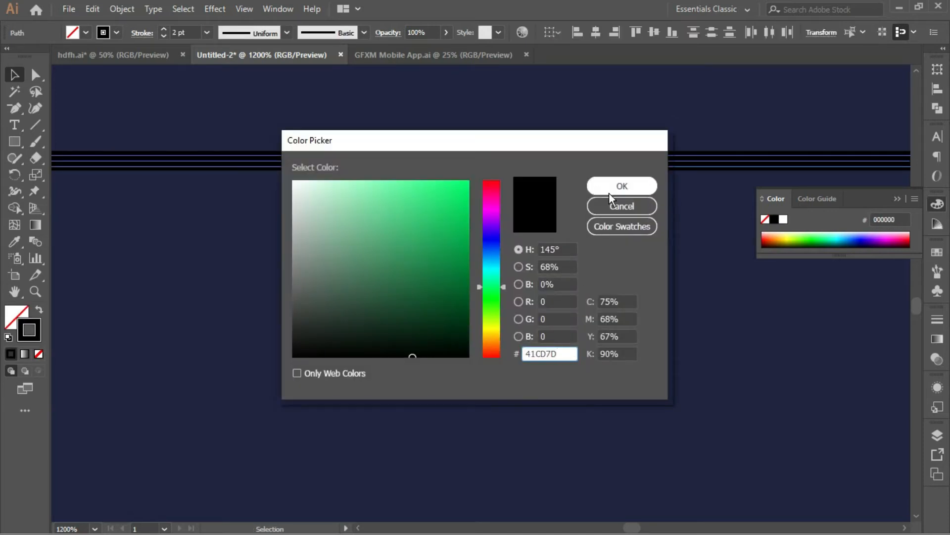
click(622, 187)
key(ctrl+minus)
key(ctrl+minus)
key(ctrl+minus)
key(ctrl+minus)
key(ctrl+minus)
key(ctrl+minus)
key(ctrl+minus)
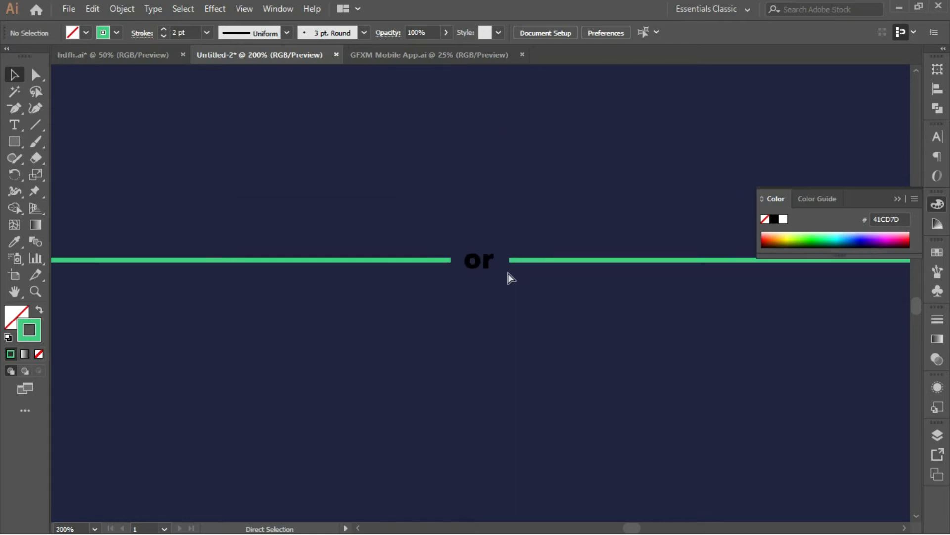
click(508, 282)
Enlarge the "or" text in the gap of the divider line to 20.25 pt
key(ctrl+minus)
key(ctrl+minus)
key(ctrl+minus)
key(ctrl+minus)
key(ctrl+minus)
key(ctrl+shift+a)
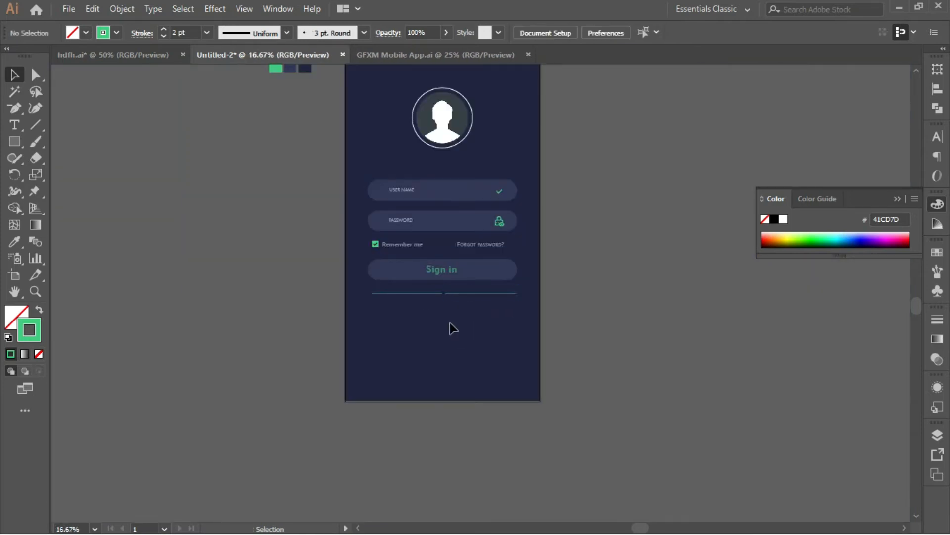
key(ctrl+plus)
key(ctrl+plus)
key(ctrl+plus)
key(ctrl+plus)
key(ctrl+plus)
click(151, 294)
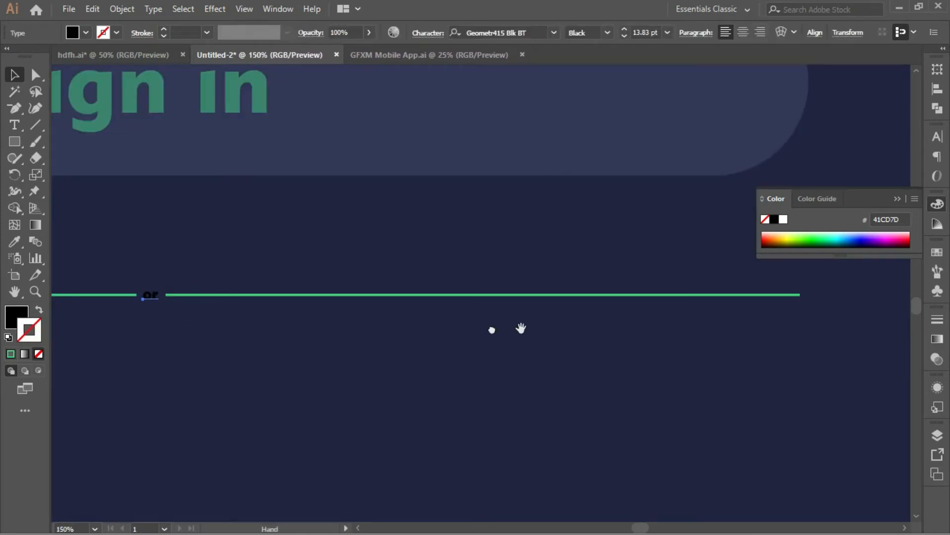
key(ctrl+plus)
scroll(604, 275, left, 5)
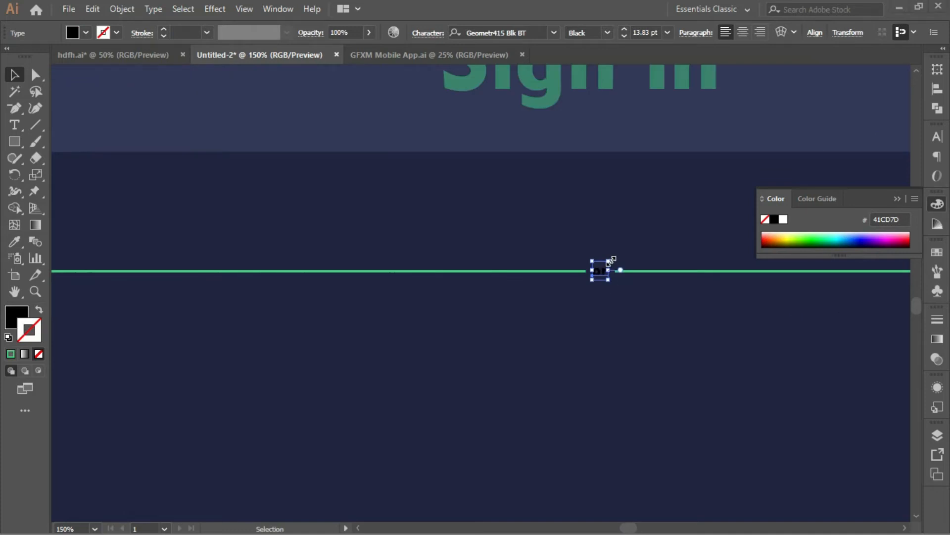
drag(609, 263, 613, 256)
click(572, 299)
Set the fill colour of the "or" text to near-white FCFCFC
click(599, 271)
double_click(16, 316)
click(294, 182)
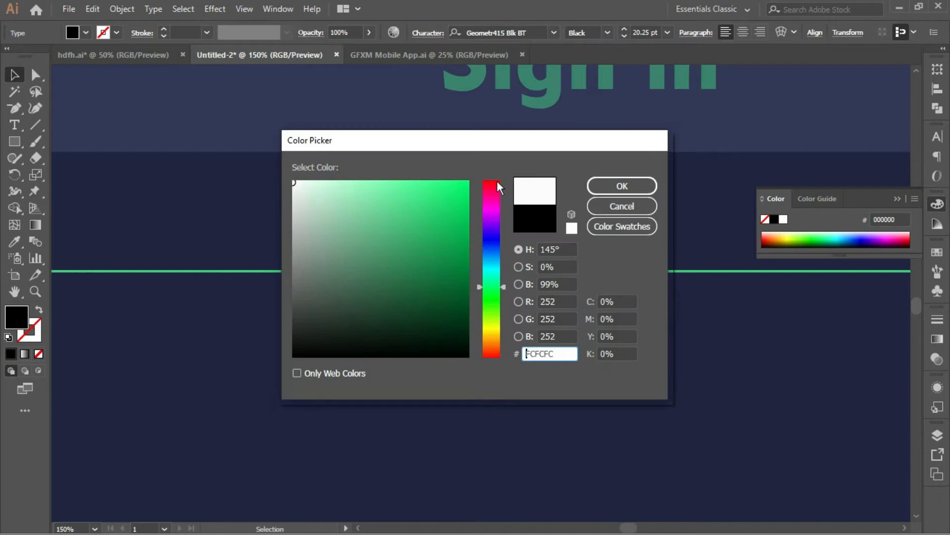
click(622, 187)
click(643, 331)
Bring the Facebook, Google and Twitter icon group from hdfh.ai into the login screen in Untitled-2 and centre it beneath the "or" divider
key(ctrl+minus)
key(ctrl+minus)
key(ctrl+minus)
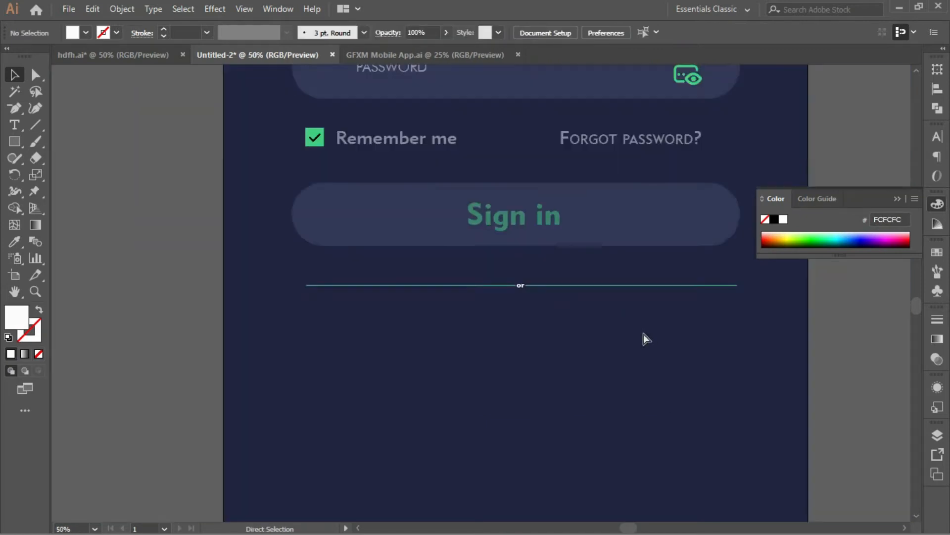
key(ctrl+minus)
key(ctrl+minus)
key(space)
drag(630, 282, 608, 330)
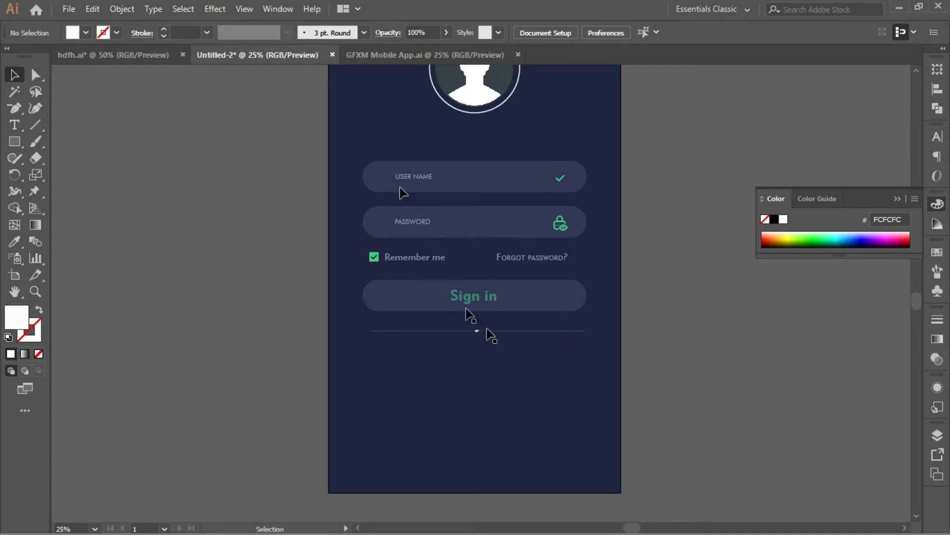
click(162, 53)
drag(343, 245, 438, 307)
click(438, 308)
drag(239, 232, 269, 53)
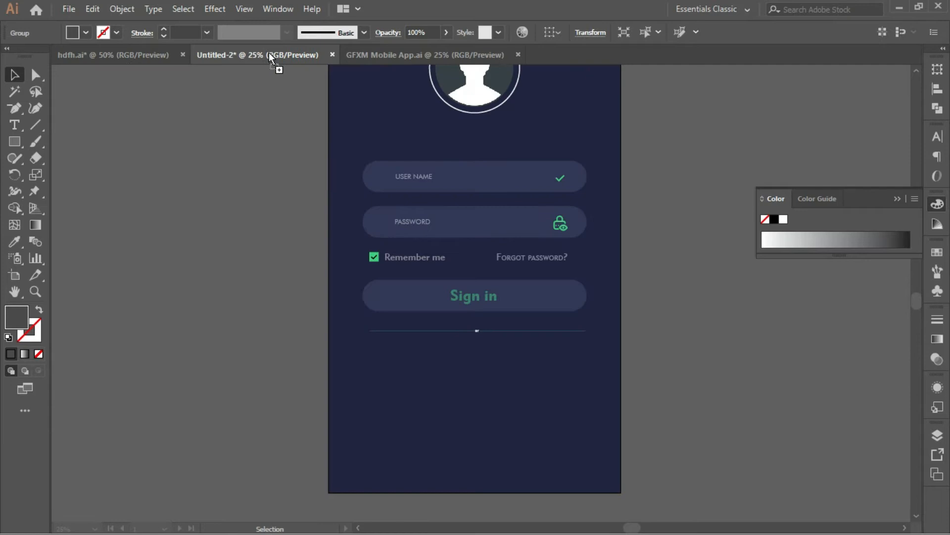
drag(473, 373, 487, 378)
click(479, 366)
double_click(326, 265)
double_click(299, 293)
drag(371, 264, 497, 359)
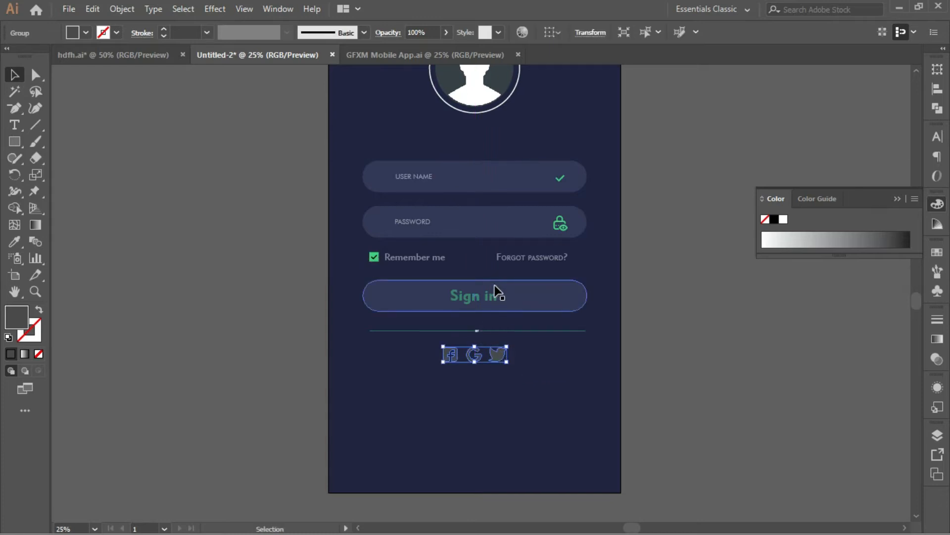
Recolour the three social icons white by sampling the avatar silhouette with the Eyedropper
key(i)
click(476, 92)
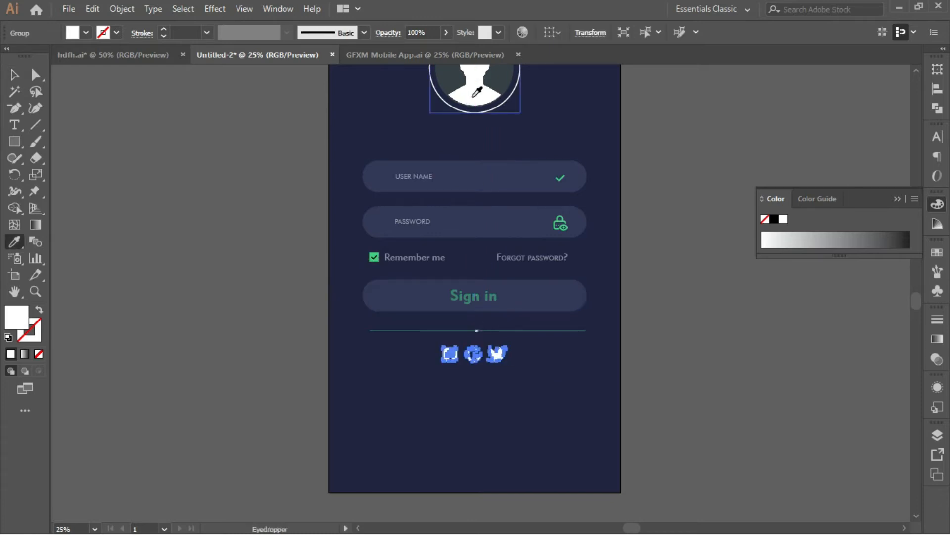
key(v)
click(286, 233)
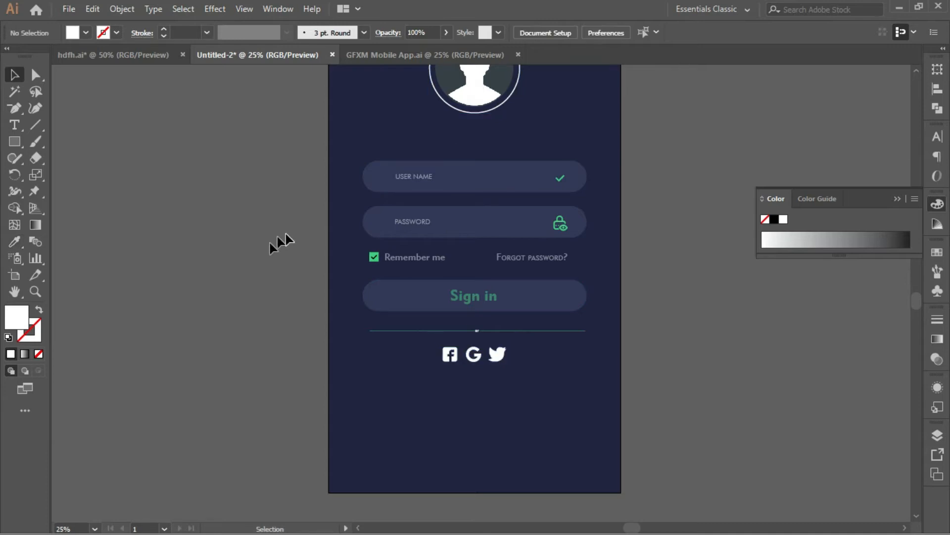
Raise the opacity of the "Sign in" text to 100%
drag(539, 212, 502, 347)
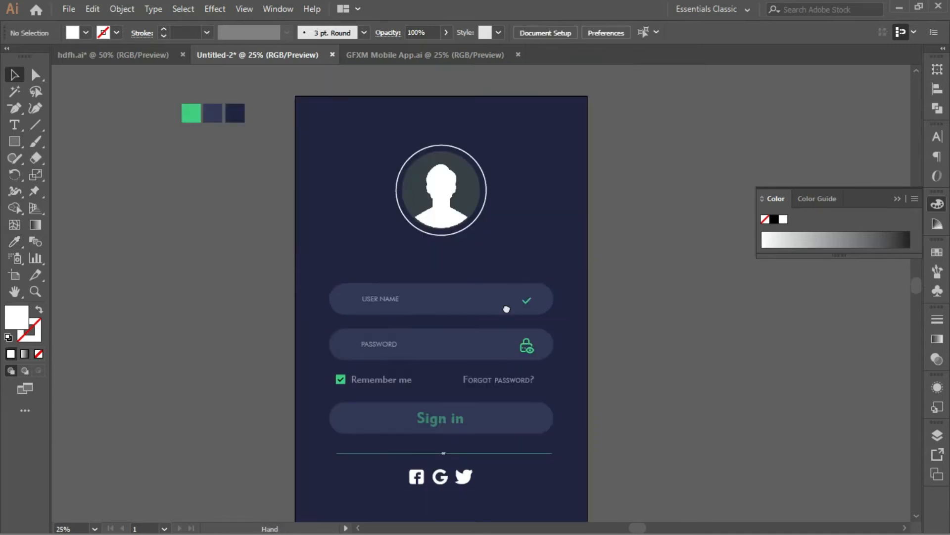
drag(506, 309, 509, 249)
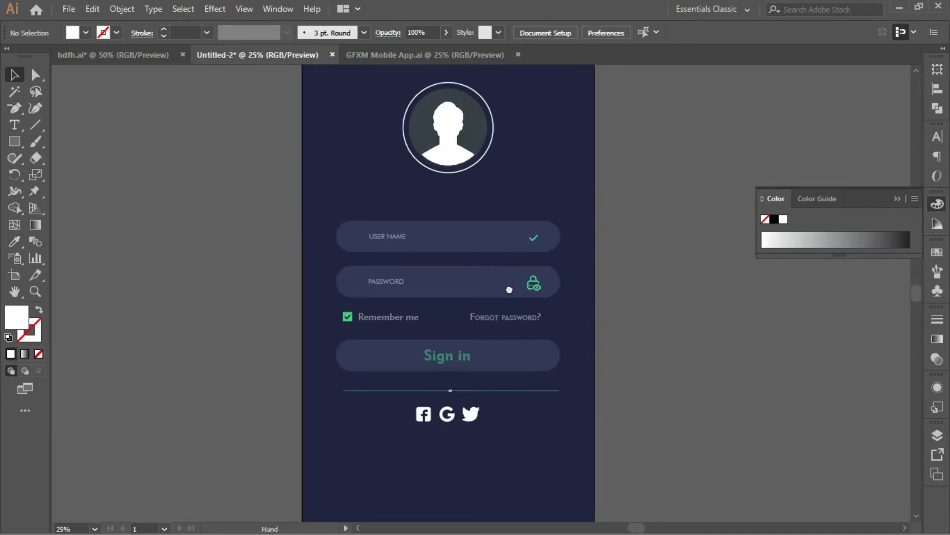
click(460, 359)
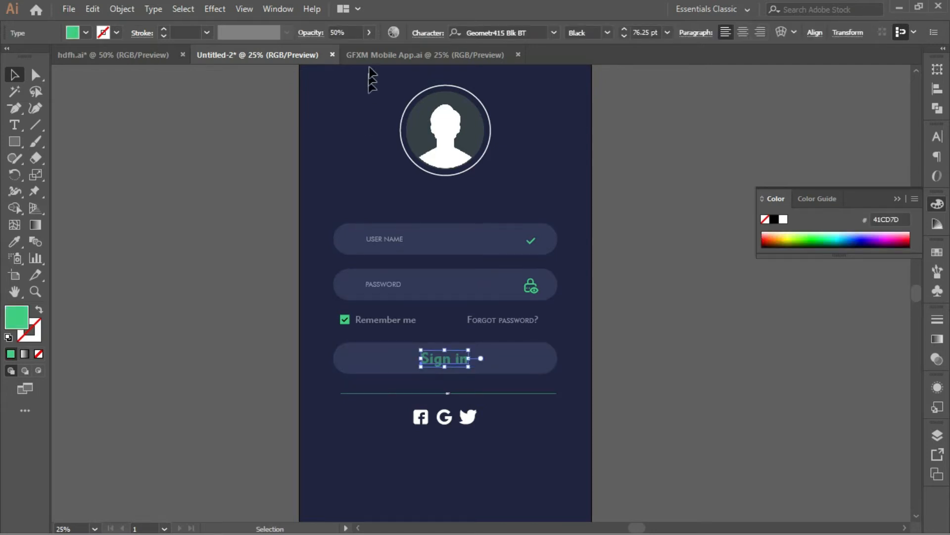
drag(363, 44, 481, 118)
click(670, 154)
Copy the "Don't have an account? Create new one" text from hdfh.ai into Untitled-2 and centre it near the login screen's lower edge
key(space)
mouse_move(663, 197)
mouse_down()
mouse_move(660, 229)
mouse_move(660, 204)
mouse_up()
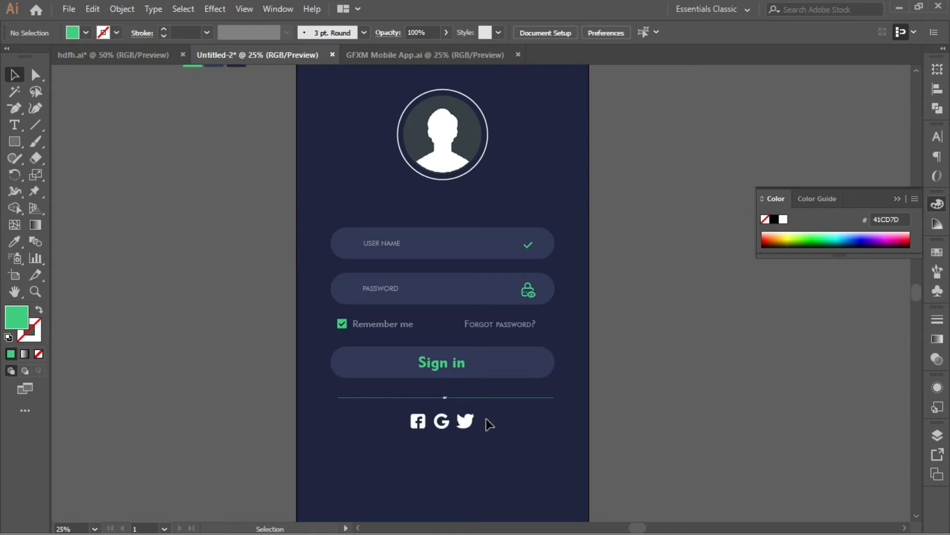
click(161, 52)
click(257, 271)
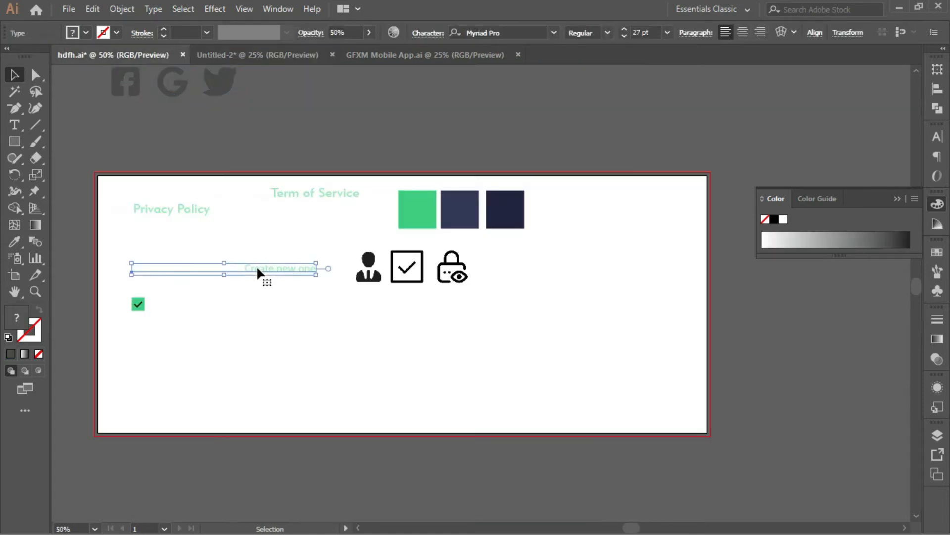
click(262, 52)
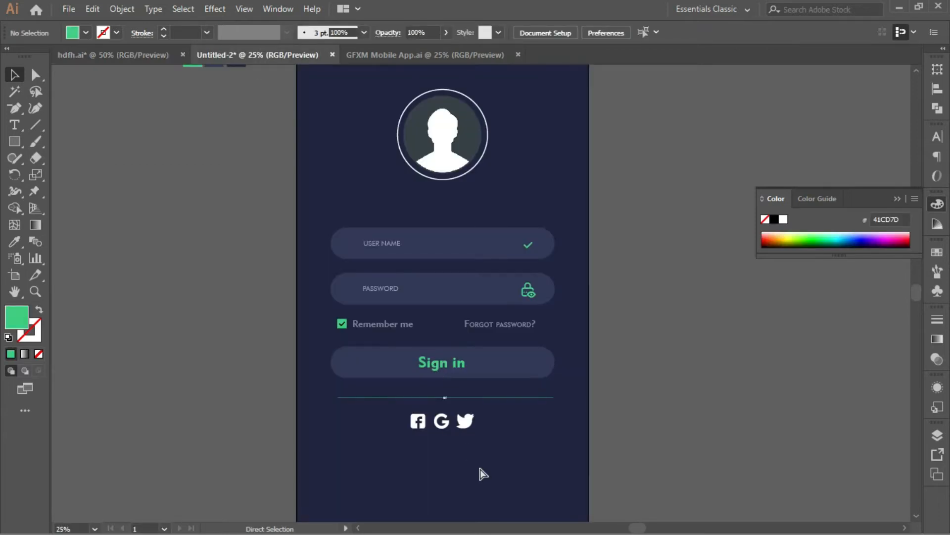
key(ctrl+v)
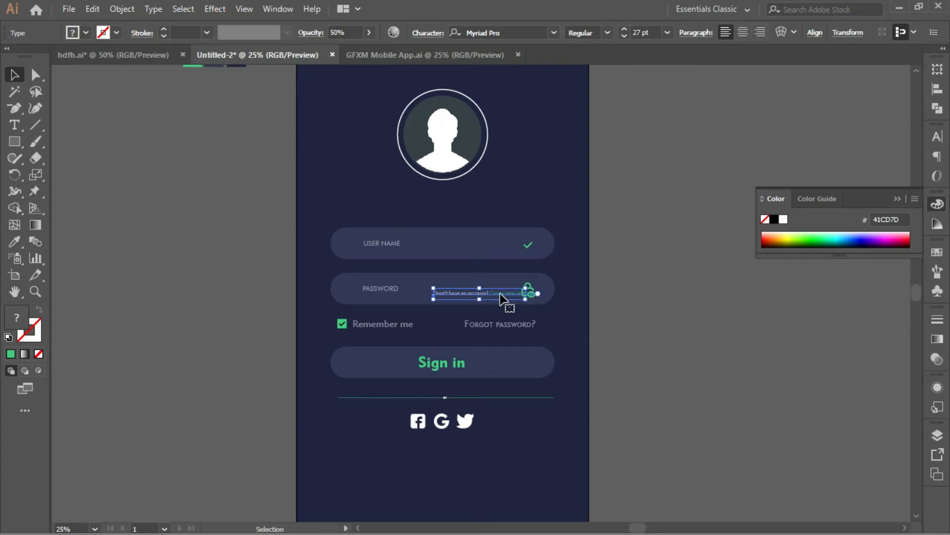
drag(504, 296, 454, 508)
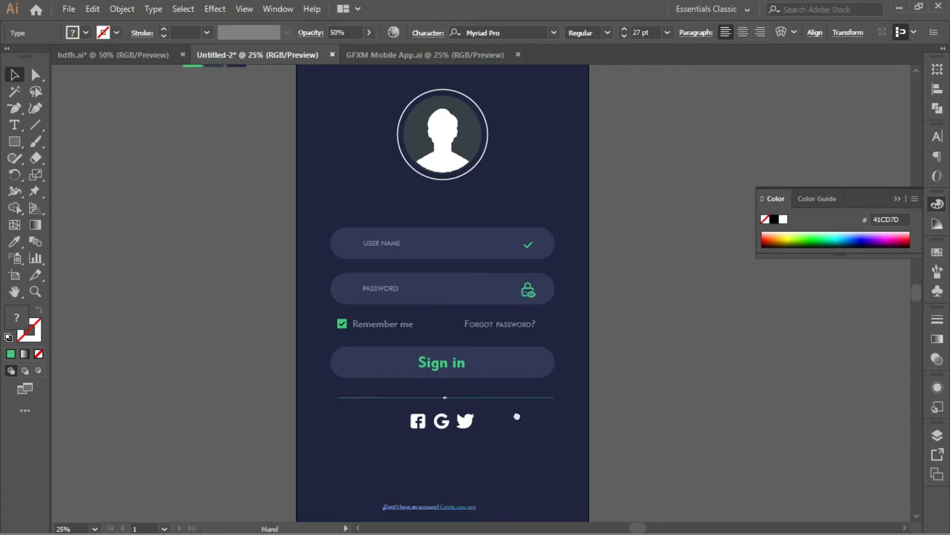
scroll(456, 392, down, 3)
drag(470, 408, 471, 419)
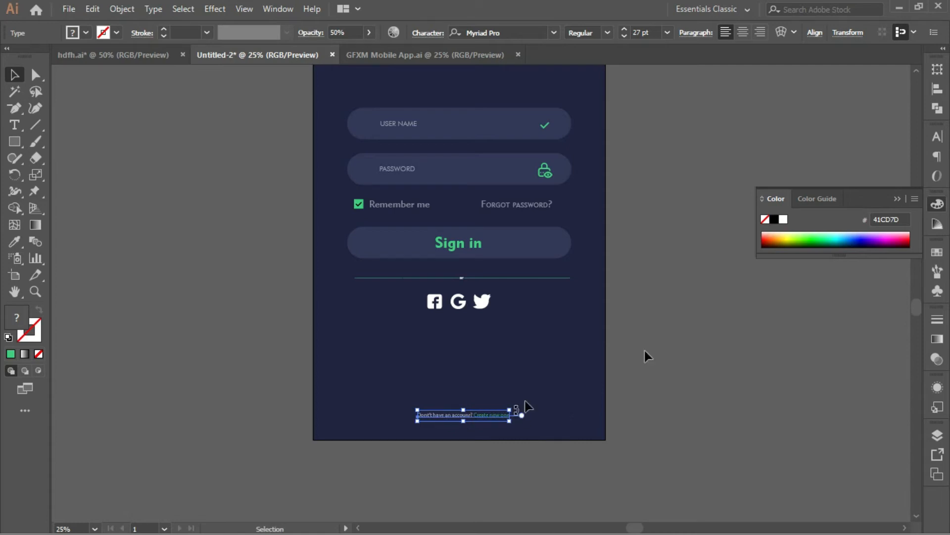
click(676, 340)
Align the user name bar, its label and its check mark to their vertical centres
drag(598, 313, 579, 402)
key(ctrl+minus)
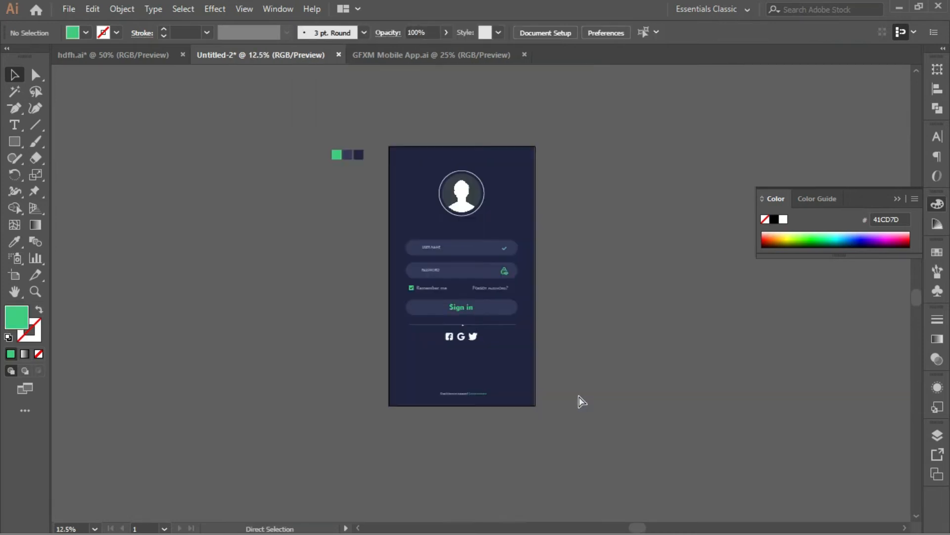
mouse_move(624, 260)
mouse_down()
mouse_move(617, 288)
mouse_move(622, 272)
mouse_up()
click(510, 246)
drag(395, 224, 527, 257)
click(525, 32)
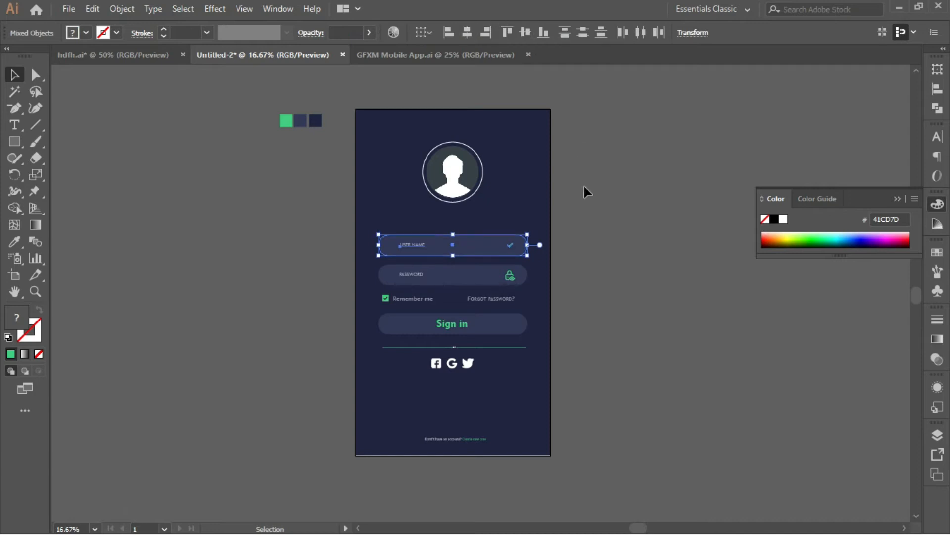
click(585, 187)
Unlock all objects, then lock only the dark navy background rectangle again
drag(382, 262, 525, 288)
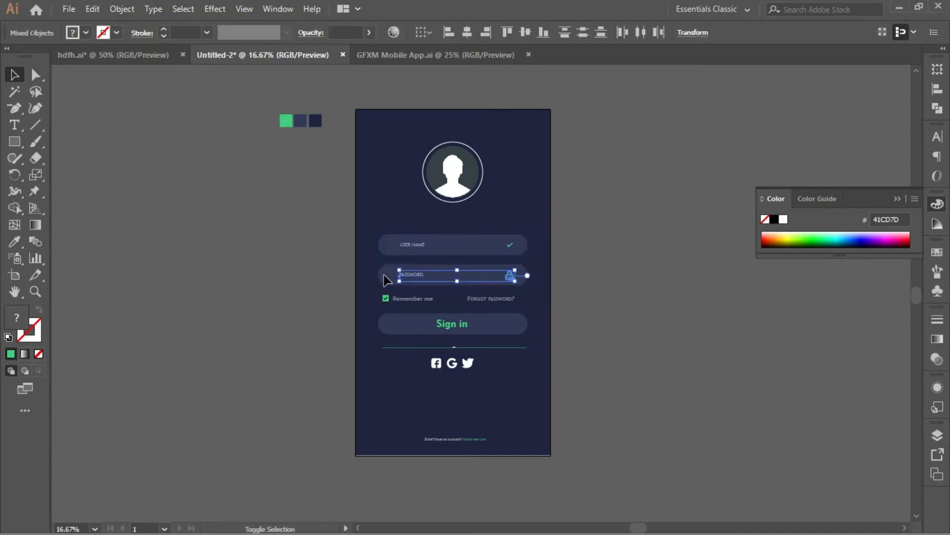
key(ctrl+alt+2)
click(358, 179)
click(347, 184)
click(362, 238)
key(ctrl+2)
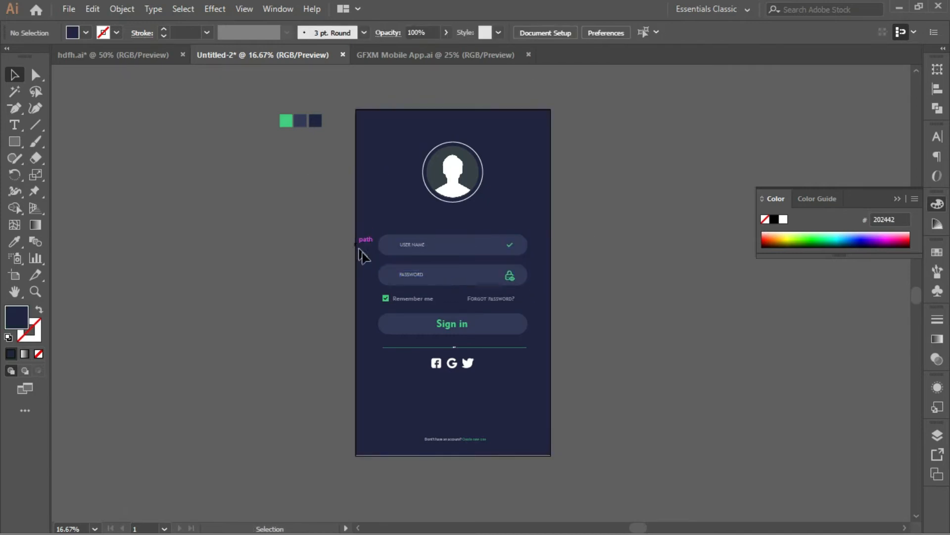
Vertically centre the password field's parts and the Sign in bar with its label, and group the Sign in parts
drag(371, 260, 536, 291)
click(524, 33)
click(457, 301)
drag(402, 307, 471, 355)
click(526, 33)
click(441, 341)
click(525, 34)
key(ctrl+g)
click(593, 263)
Distribute the rows from the user name field down to the divider line evenly by their vertical centres
drag(490, 212, 541, 379)
click(583, 32)
click(565, 32)
click(584, 32)
click(568, 194)
Recolour the user name field's check mark near-white (FCFCFC) by sampling the password field's lock icon with the Eyedropper
key(ctrl+equal)
key(ctrl+equal)
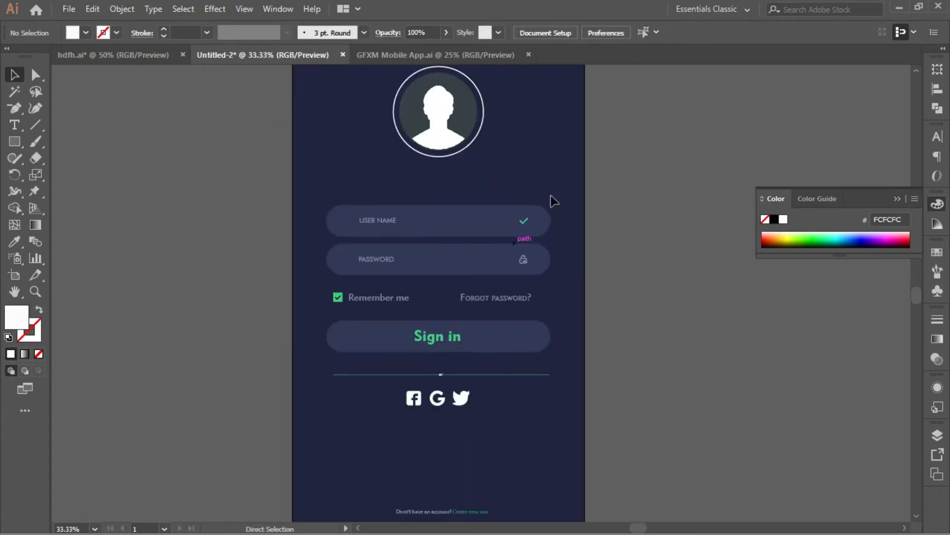
key(ctrl+equal)
double_click(566, 150)
key(i)
click(563, 225)
key(v)
double_click(747, 140)
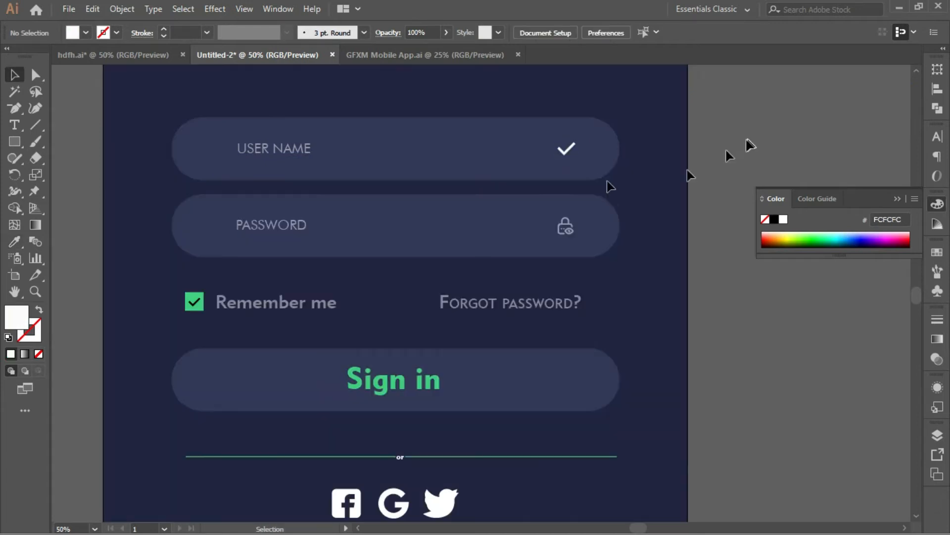
Isolate the user name group, lower its check mark's opacity to 49% and leave isolation mode
click(568, 149)
double_click(574, 151)
click(566, 149)
click(446, 32)
drag(446, 49, 416, 50)
click(737, 133)
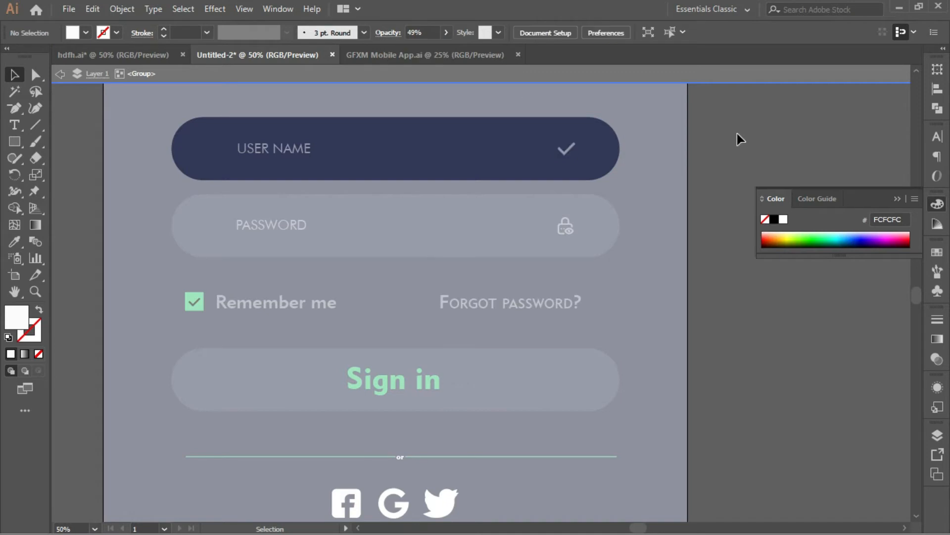
double_click(731, 136)
key(ctrl+minus)
key(ctrl+minus)
key(ctrl+minus)
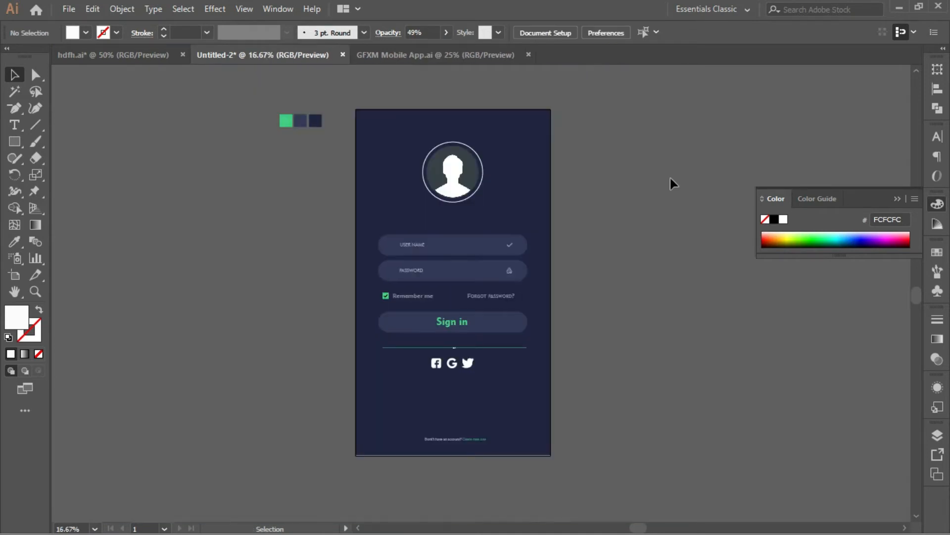
Ungroup the divider below the Sign in bar and slightly enlarge its "or" text
key(ctrl+plus)
key(ctrl+plus)
key(ctrl+plus)
key(ctrl+plus)
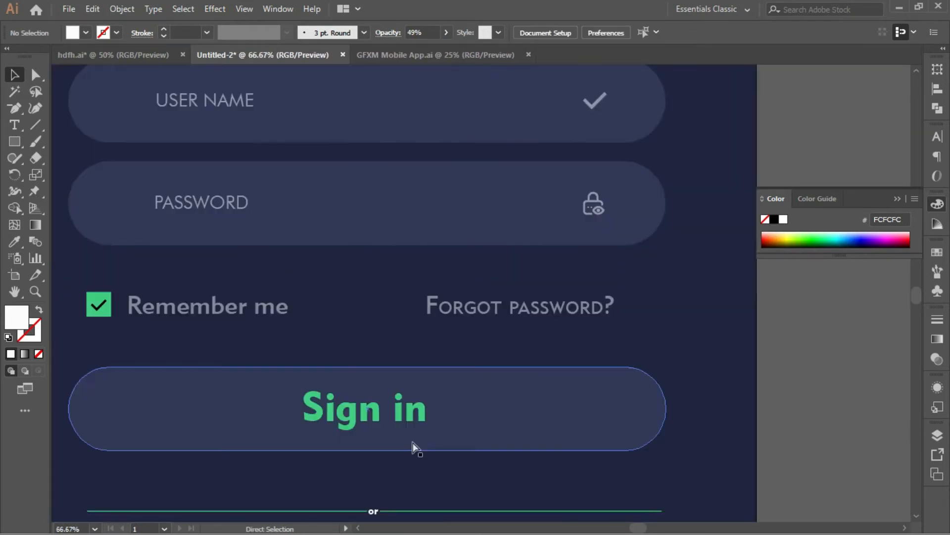
scroll(505, 196, down, 5)
scroll(480, 268, up, 1)
right_click(458, 232)
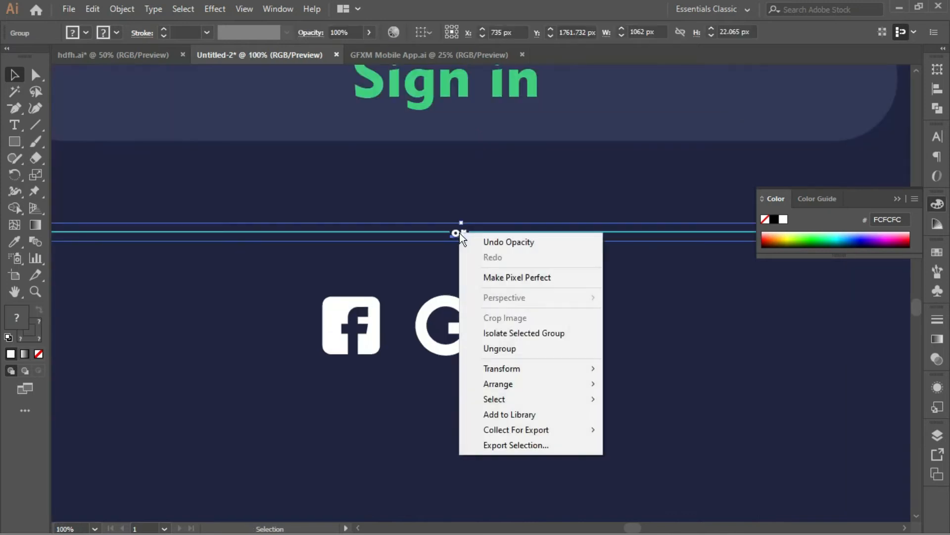
click(500, 349)
click(463, 232)
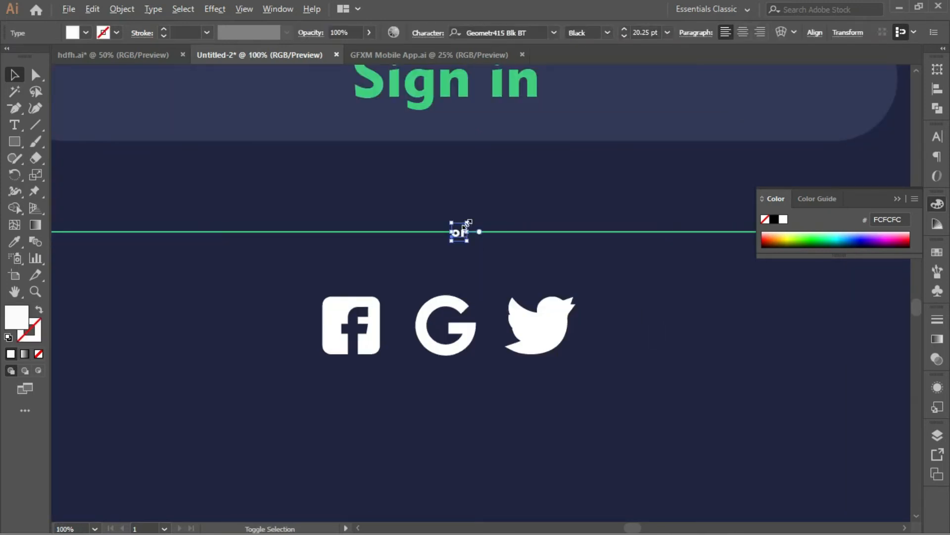
drag(468, 223, 471, 219)
Regroup the two green divider lines with the "or" text between them
click(500, 233)
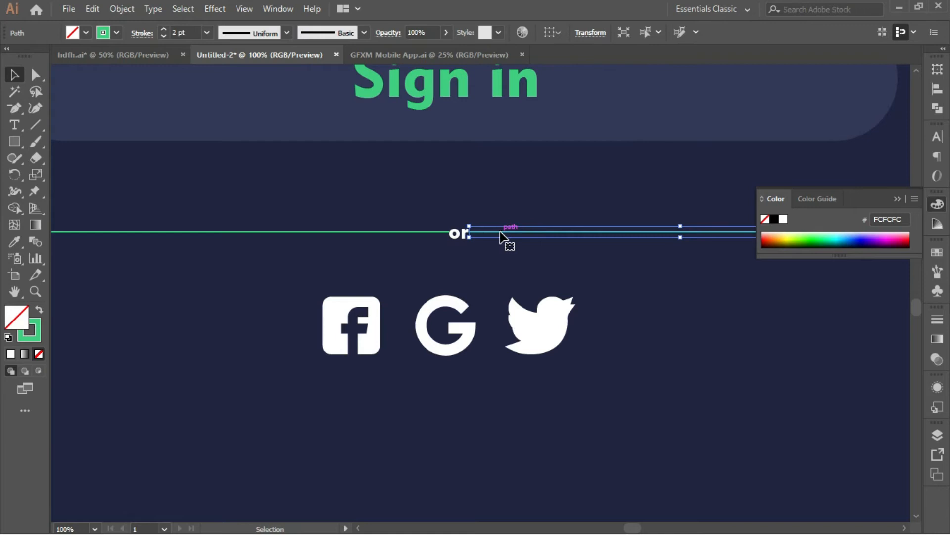
click(442, 231)
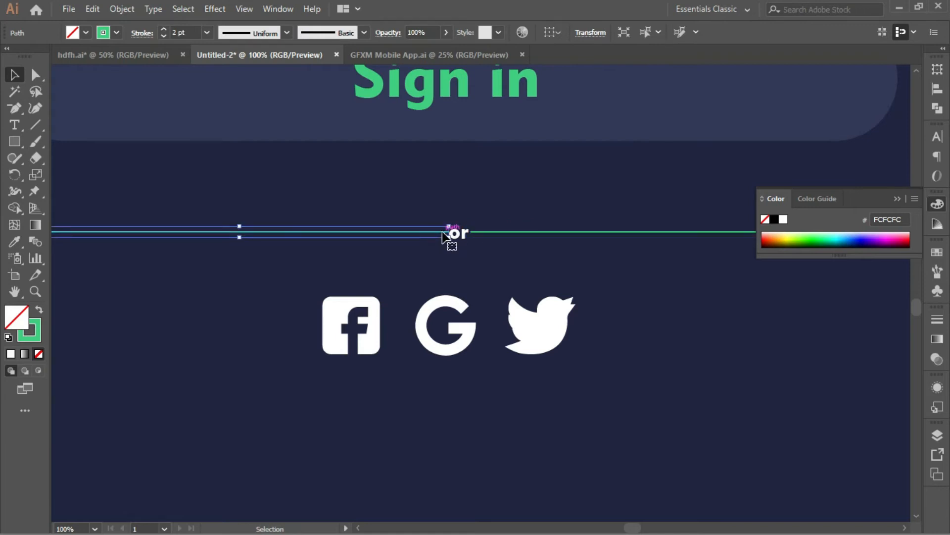
click(509, 232)
drag(430, 214, 502, 250)
click(513, 257)
Align the left edges of the login rows from the user name field down to the divider
key(ctrl+minus)
key(ctrl+minus)
key(ctrl+minus)
key(ctrl+minus)
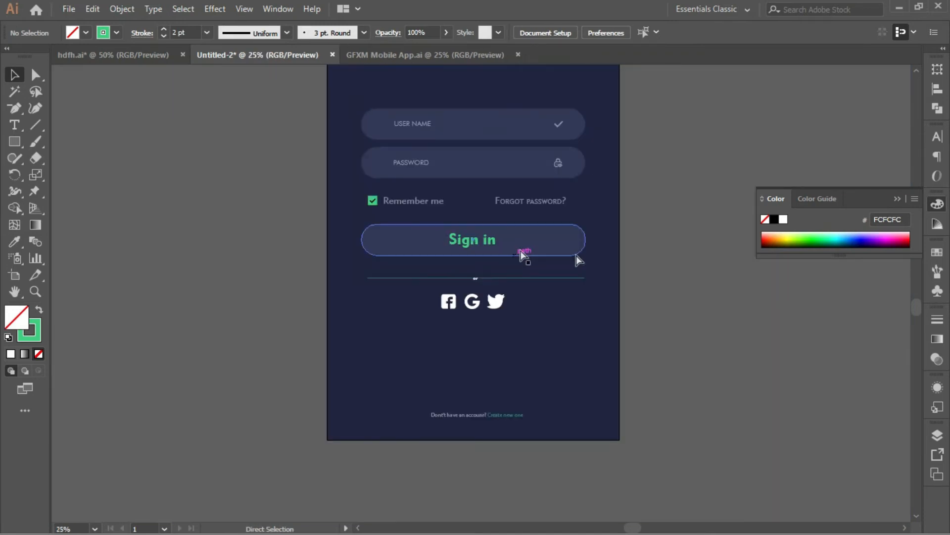
key(ctrl+minus)
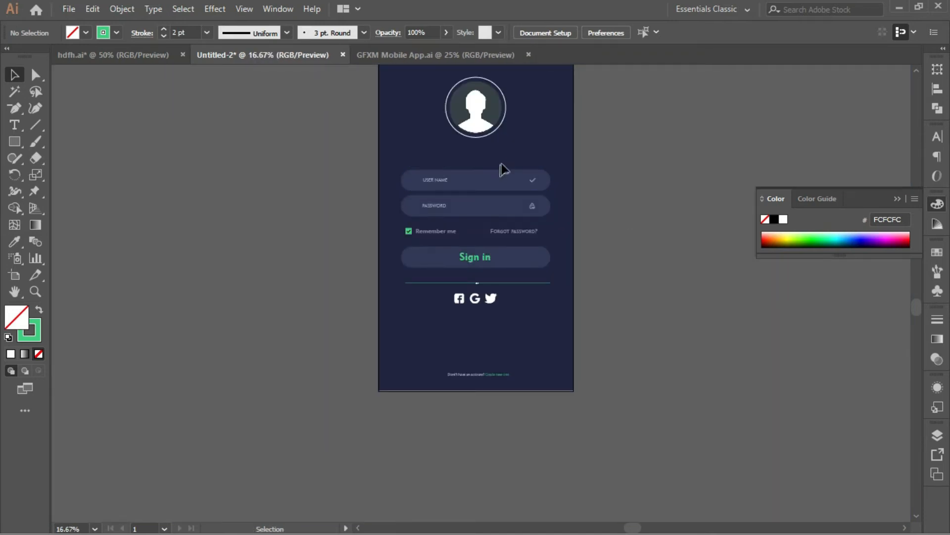
drag(398, 159, 550, 191)
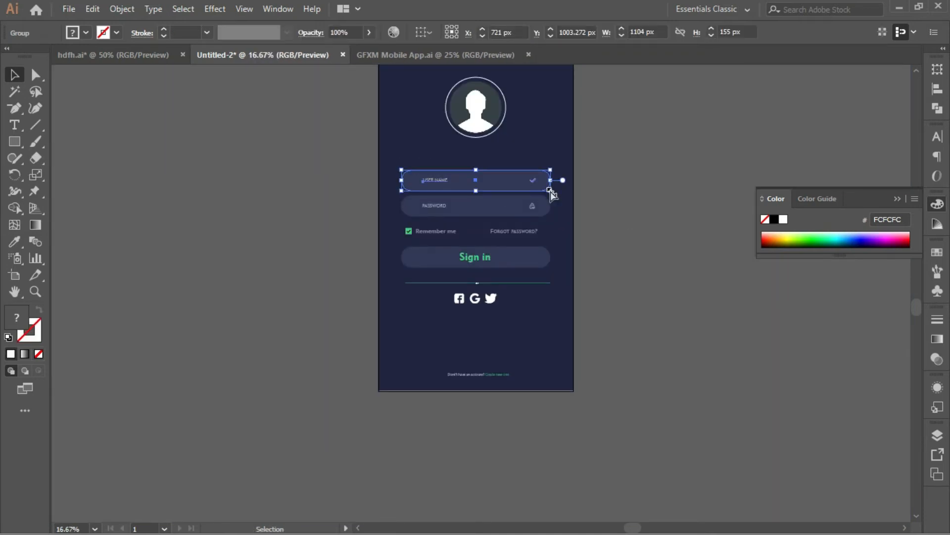
click(505, 218)
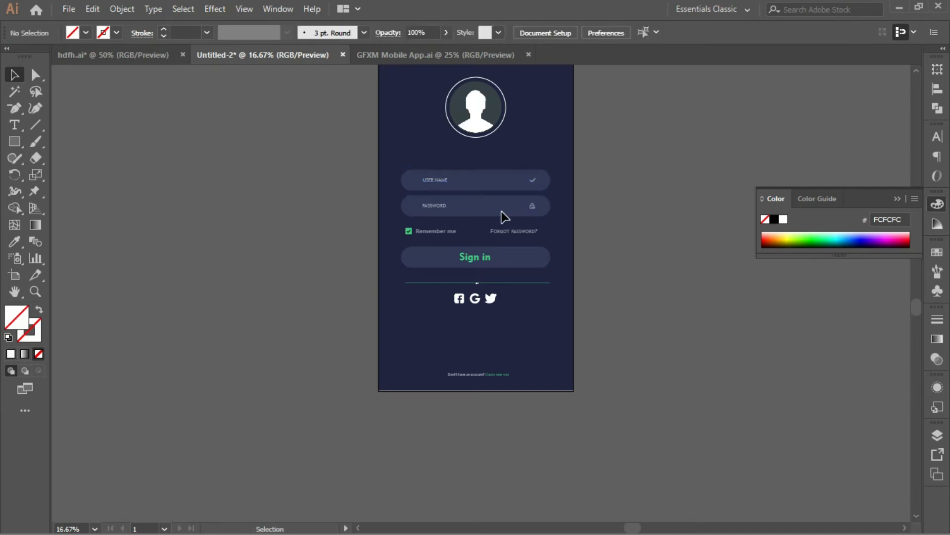
drag(509, 157, 561, 331)
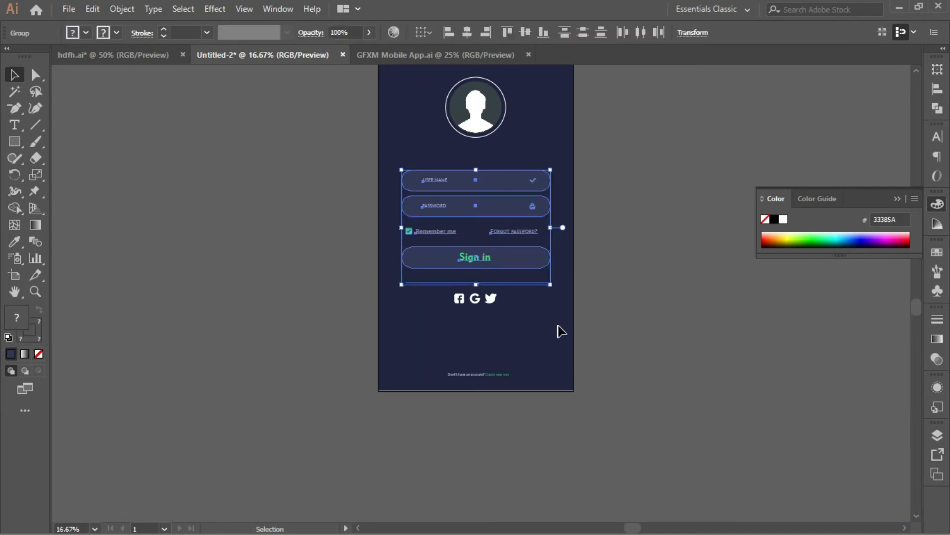
click(643, 161)
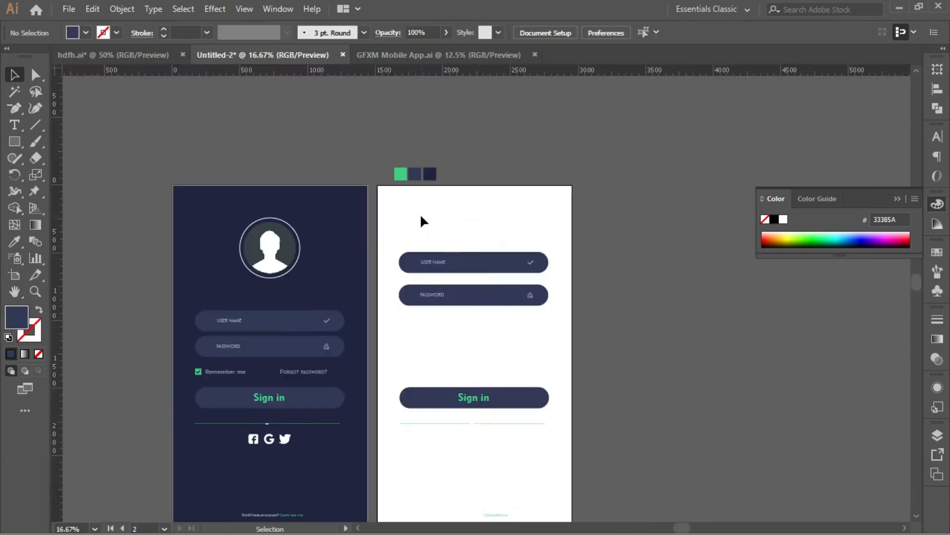
Draw a rectangle covering the whole second artboard and fill it with the login background's dark navy (202442)
key(m)
drag(378, 184, 571, 494)
key(v)
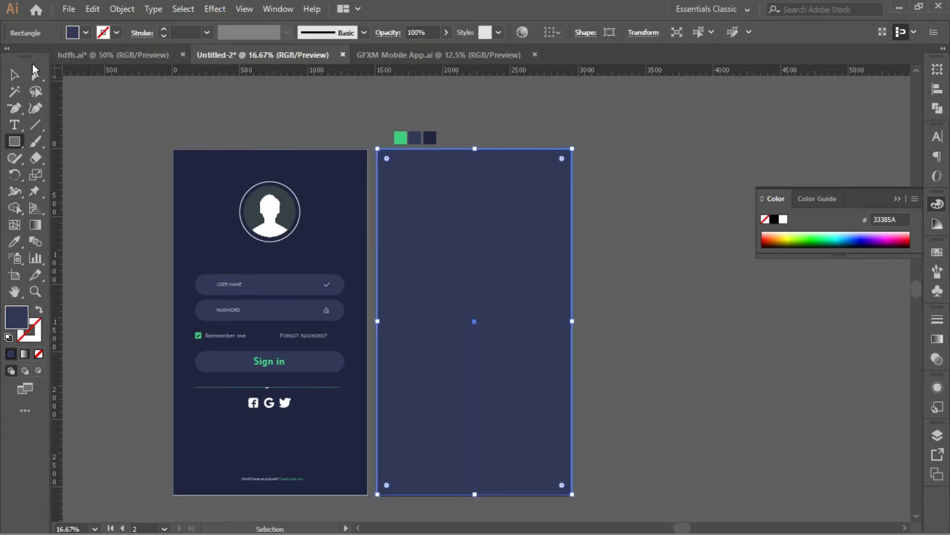
click(348, 155)
key(v)
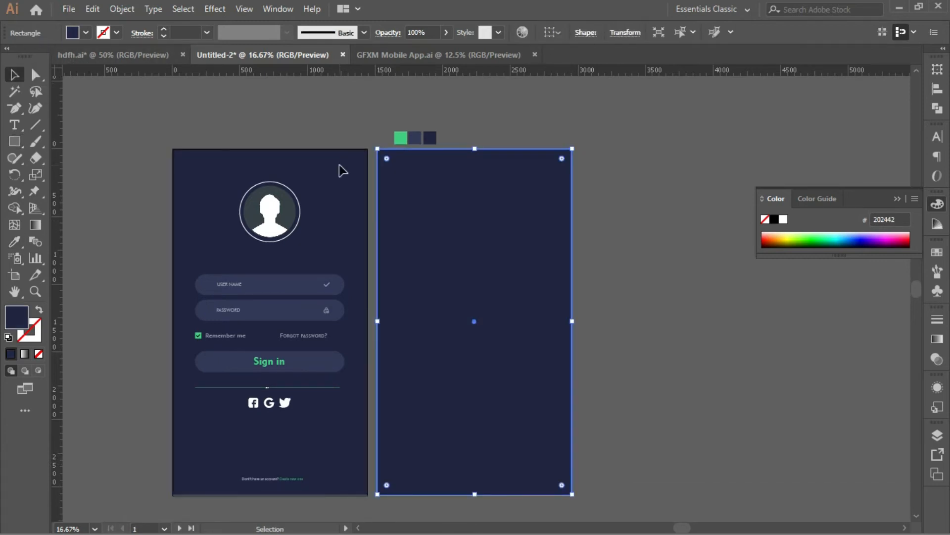
click(296, 111)
click(432, 184)
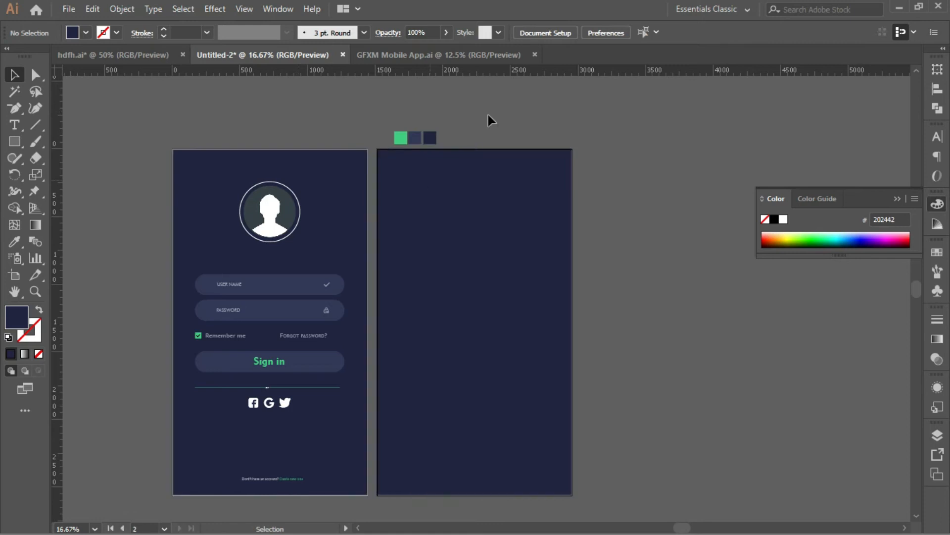
Copy the login screen's user name field onto the upper part of the second artboard and bring it to the front
click(296, 289)
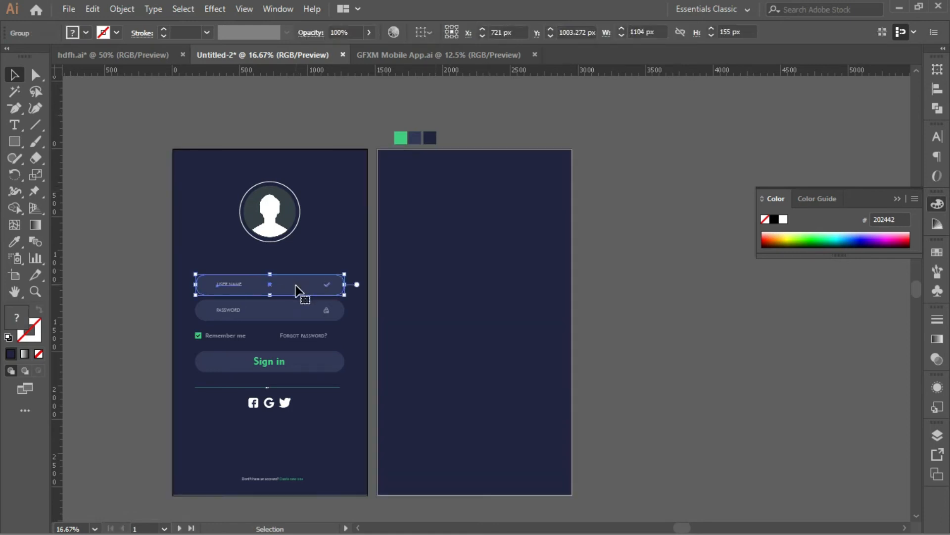
drag(433, 278, 502, 227)
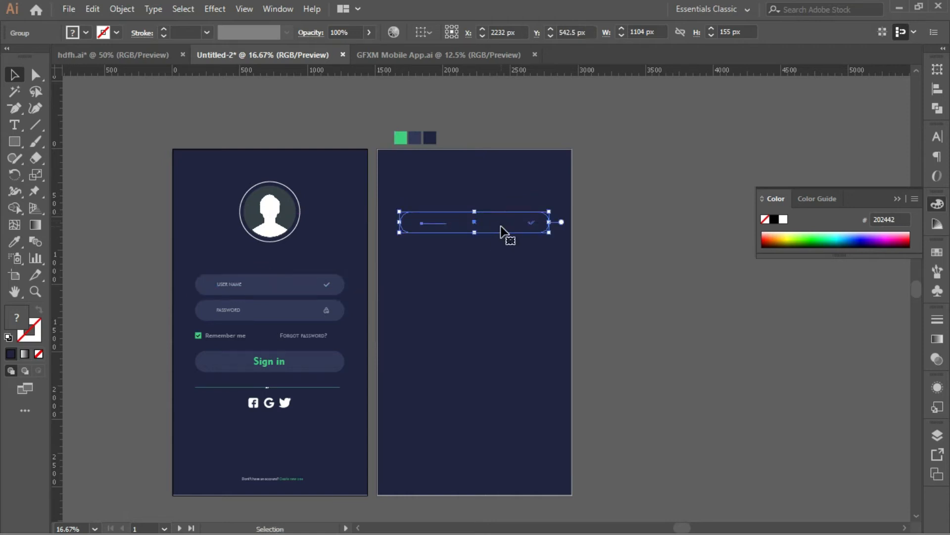
right_click(501, 228)
mouse_move(550, 374)
click(667, 378)
click(628, 302)
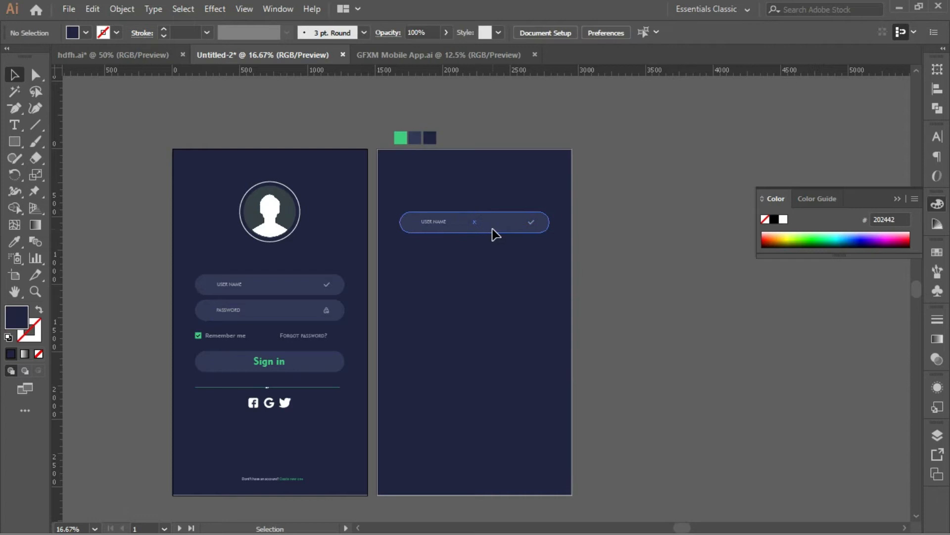
Duplicate the copied field three times downward at equal spacing and align the left edges of all four fields
drag(495, 232, 495, 263)
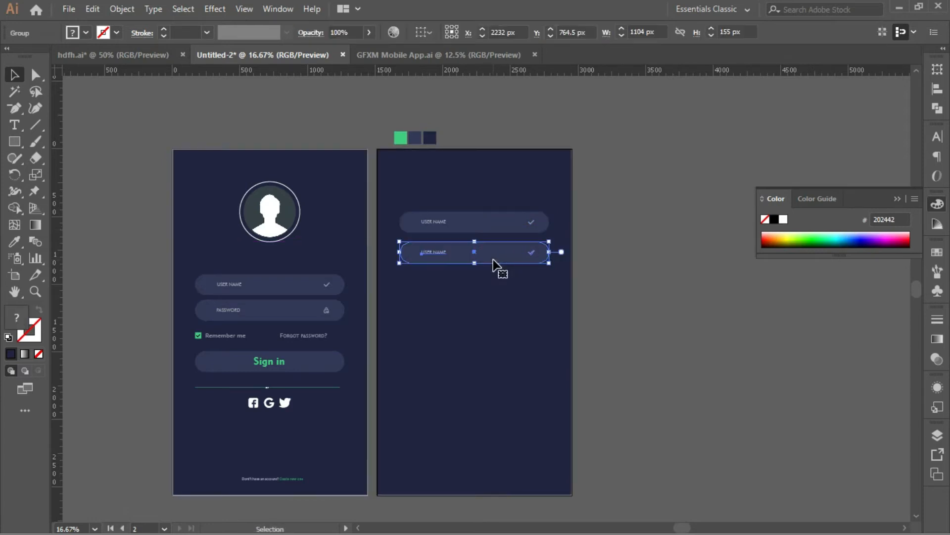
key(ctrl+d)
key(ctrl+d)
drag(532, 337, 565, 205)
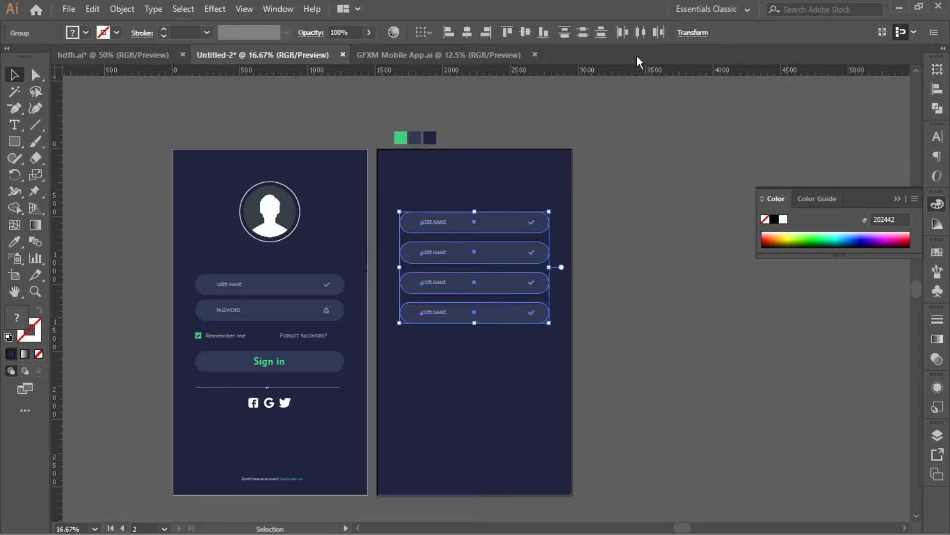
click(452, 37)
click(619, 234)
Ungroup the topmost field on the second artboard
right_click(532, 229)
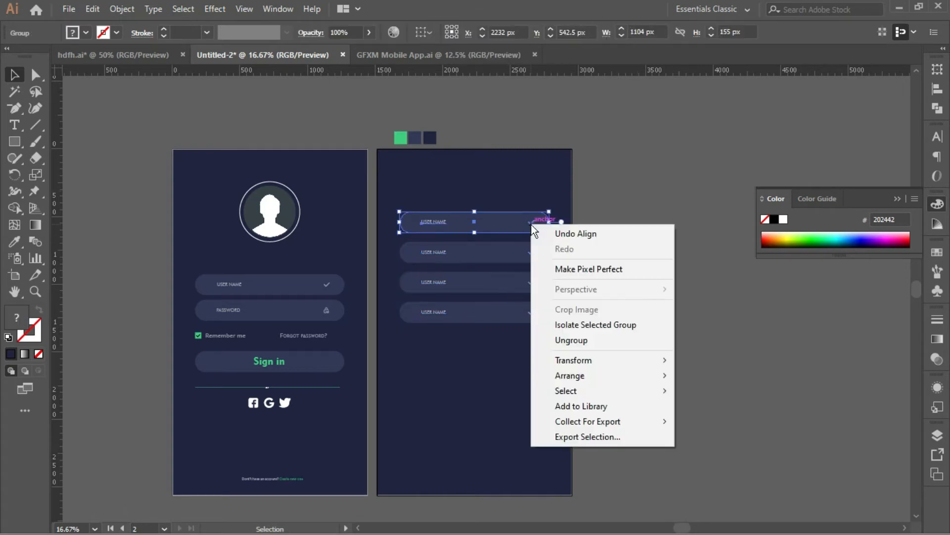
click(572, 340)
click(586, 205)
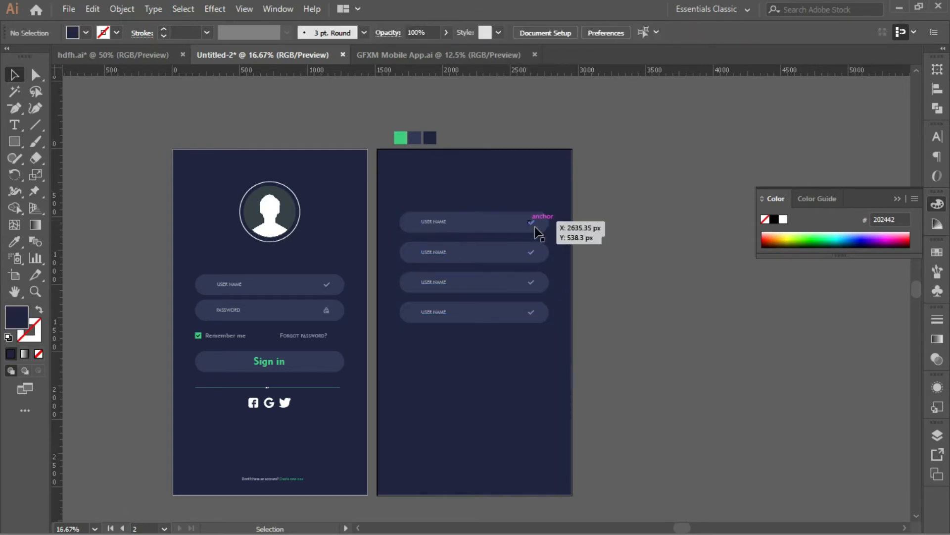
click(433, 223)
key(Delete)
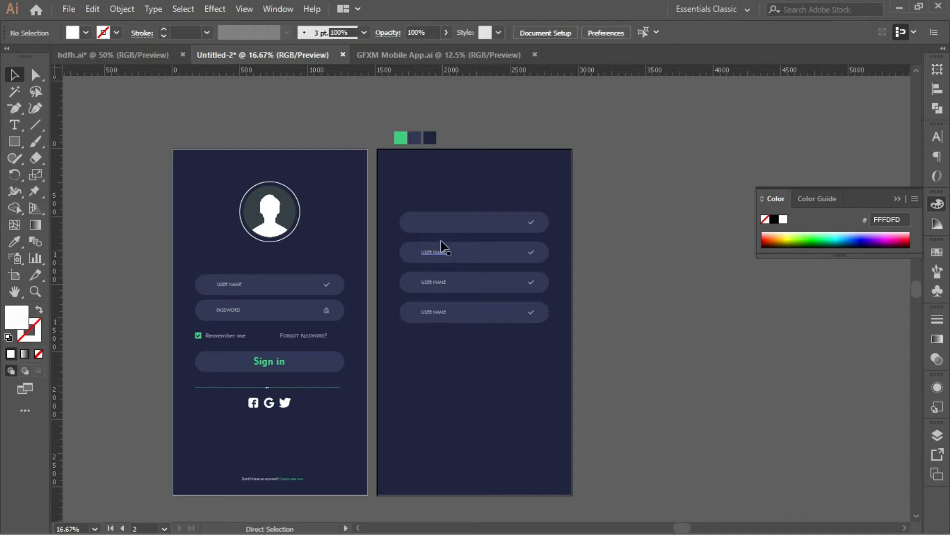
key(ctrl+z)
Change the label of the second artboard's first field to FIRST NAME
double_click(442, 222)
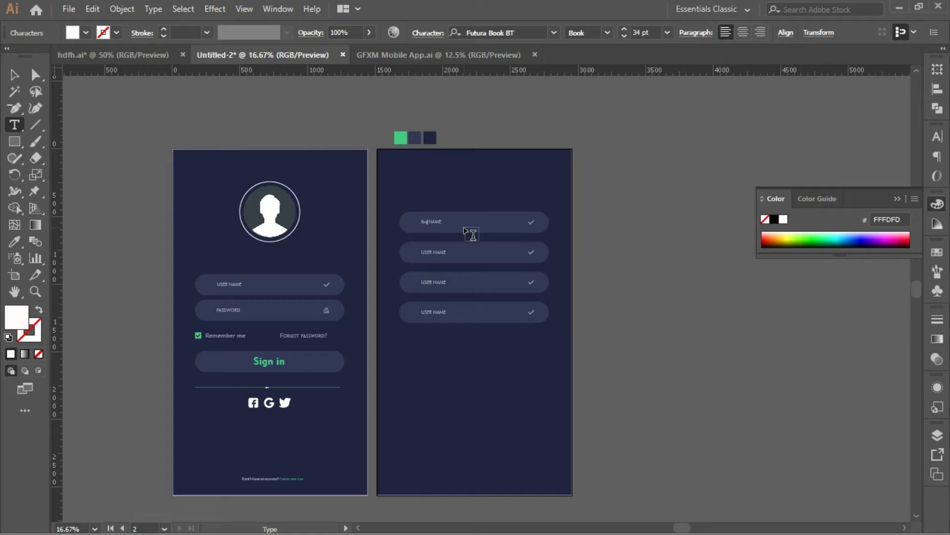
key(ctrl+plus)
key(ctrl+plus)
key(ctrl+plus)
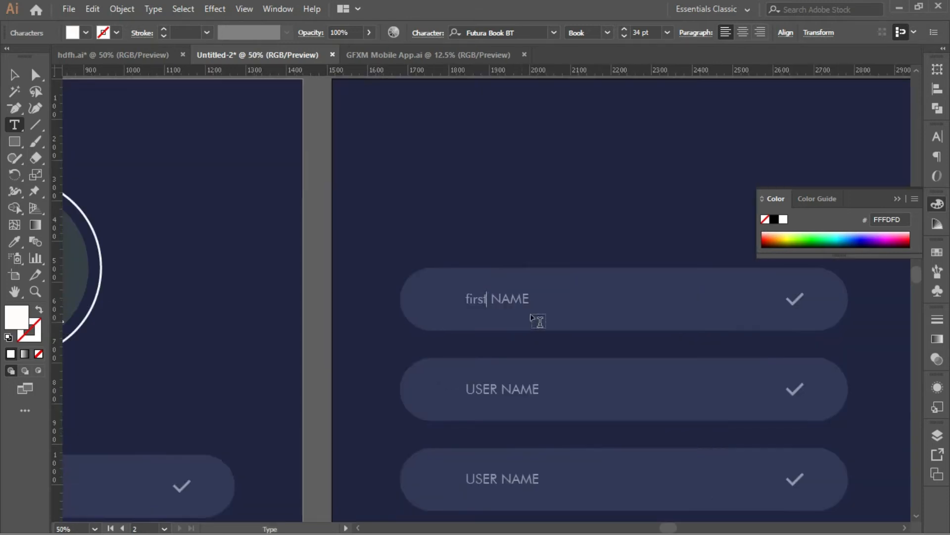
drag(493, 301, 456, 297)
key(BackSpace)
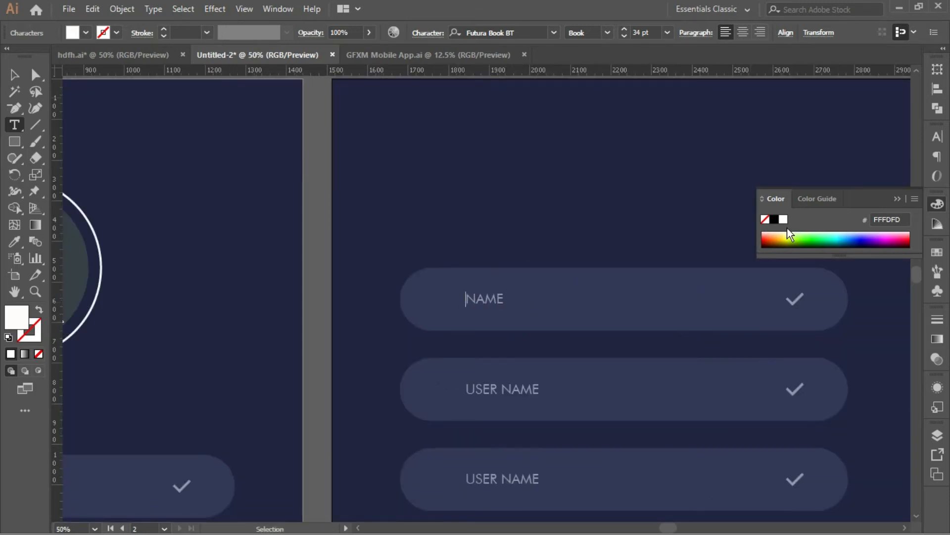
key(ctrl+t)
text(FIRST)
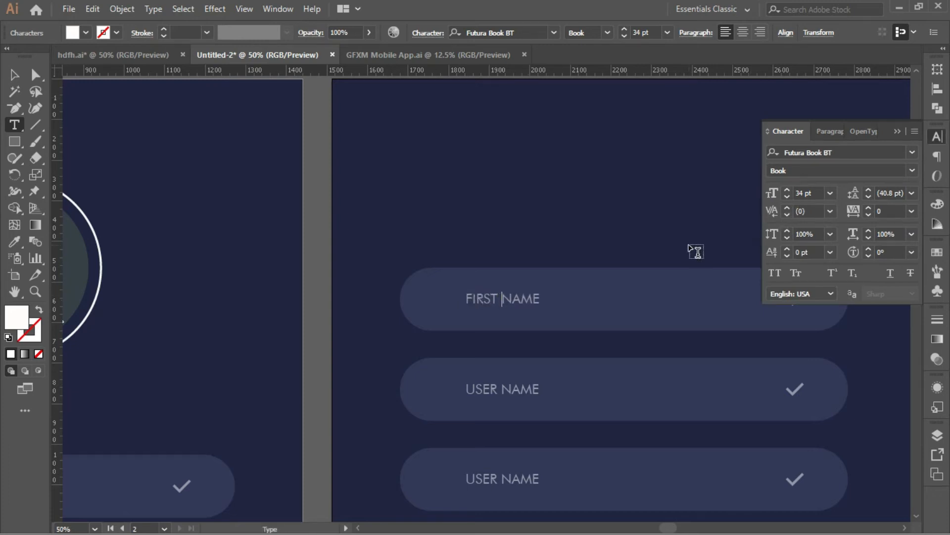
Change the label of the second artboard's second field to LAST NAME
click(497, 390)
key(BackSpace)
key(BackSpace)
key(BackSpace)
key(BackSpace)
text(LAST)
click(558, 435)
click(496, 389)
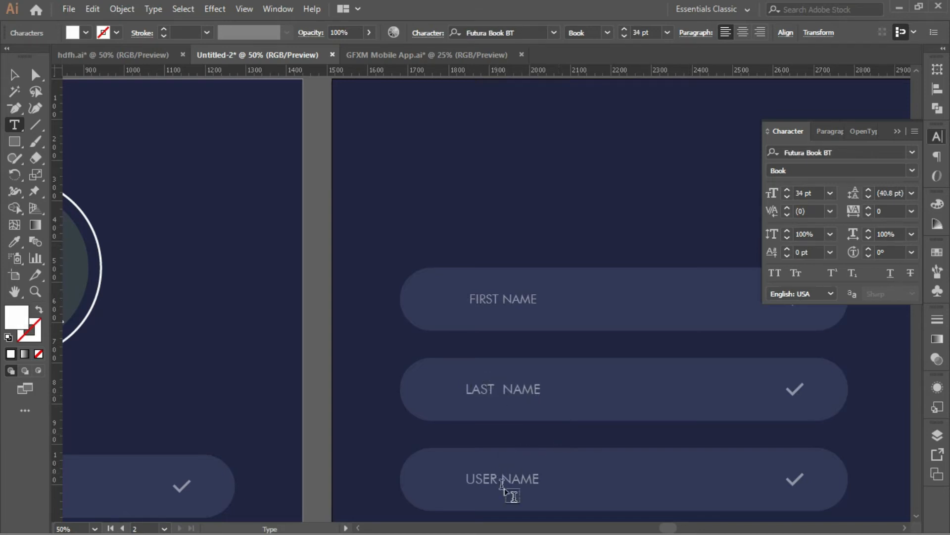
Replace the label of the second artboard's third field with EMAIL
double_click(500, 480)
key(BackSpace)
text(EMAIL)
key(BackSpace)
key(BackSpace)
key(BackSpace)
key(BackSpace)
key(Escape)
Replace the label of the second artboard's fourth field with PASSWORD and leave isolation mode
scroll(528, 373, down, 5)
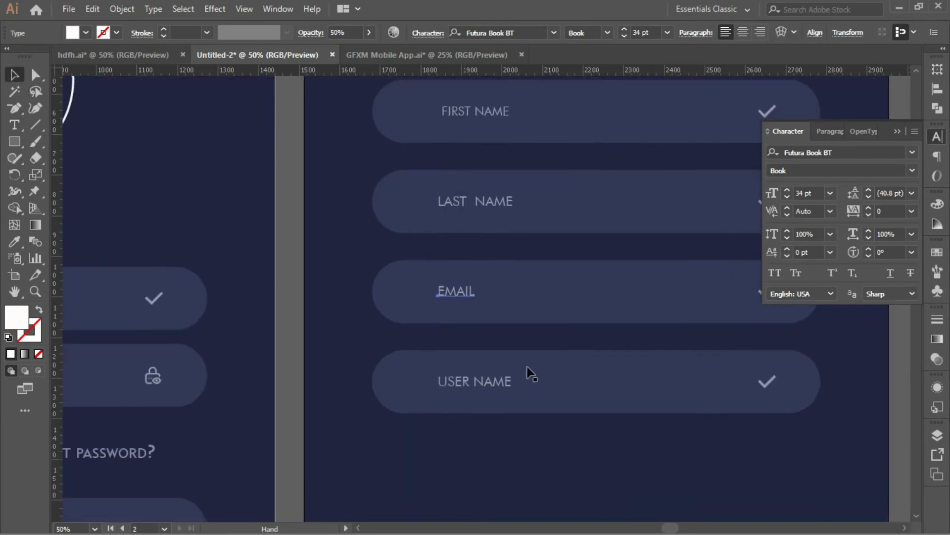
double_click(514, 389)
double_click(512, 388)
key(BackSpace)
key(BackSpace)
key(BackSpace)
key(BackSpace)
key(BackSpace)
key(BackSpace)
key(BackSpace)
key(BackSpace)
key(BackSpace)
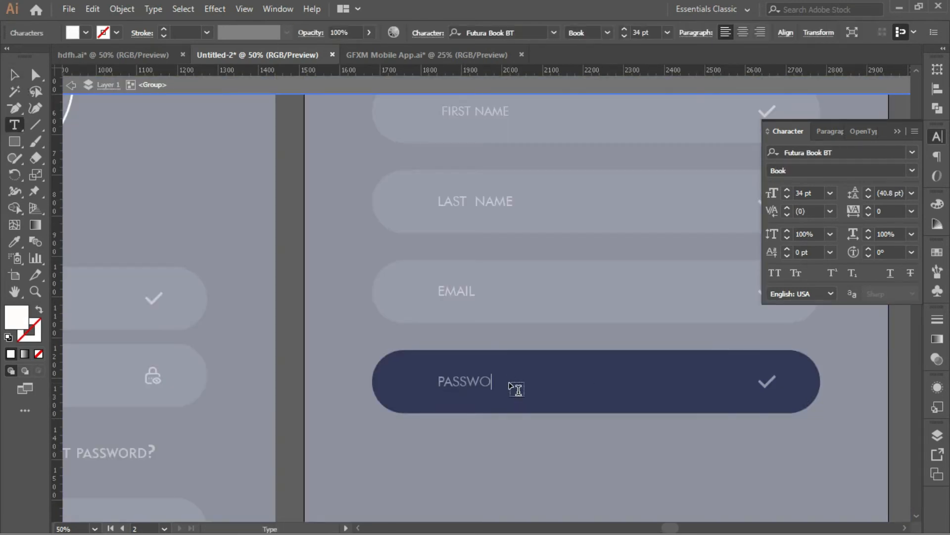
click(15, 74)
double_click(370, 283)
Isolate the second artboard's PASSWORD field, delete its check mark and leave isolation mode
drag(414, 243, 298, 294)
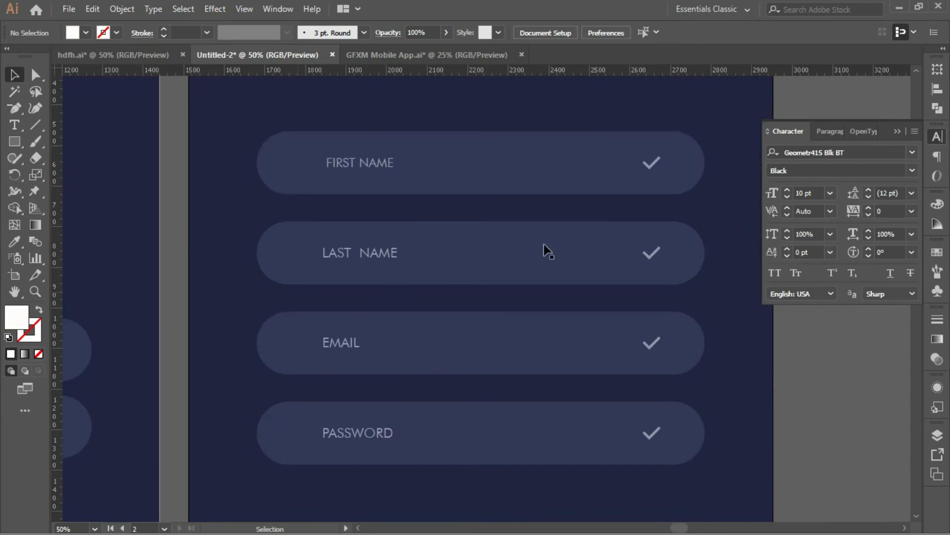
click(655, 253)
click(652, 346)
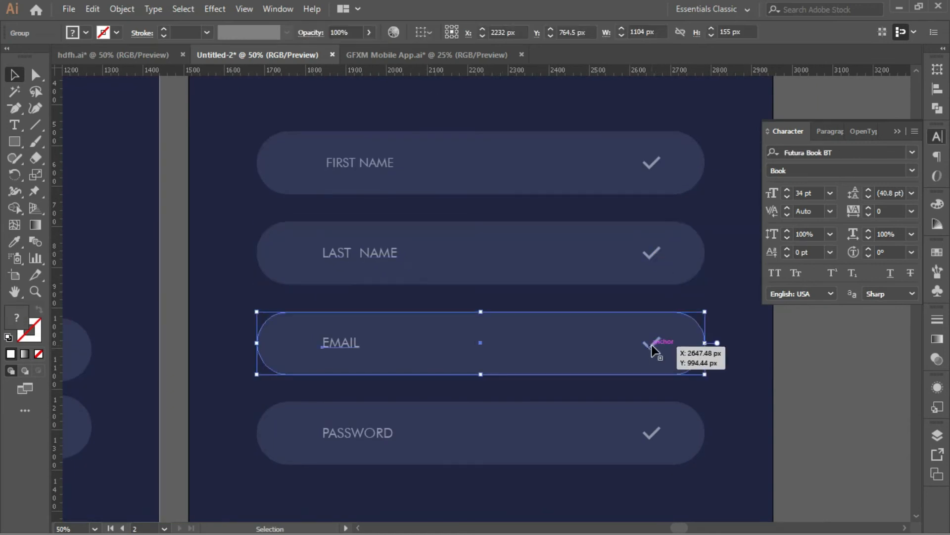
double_click(657, 429)
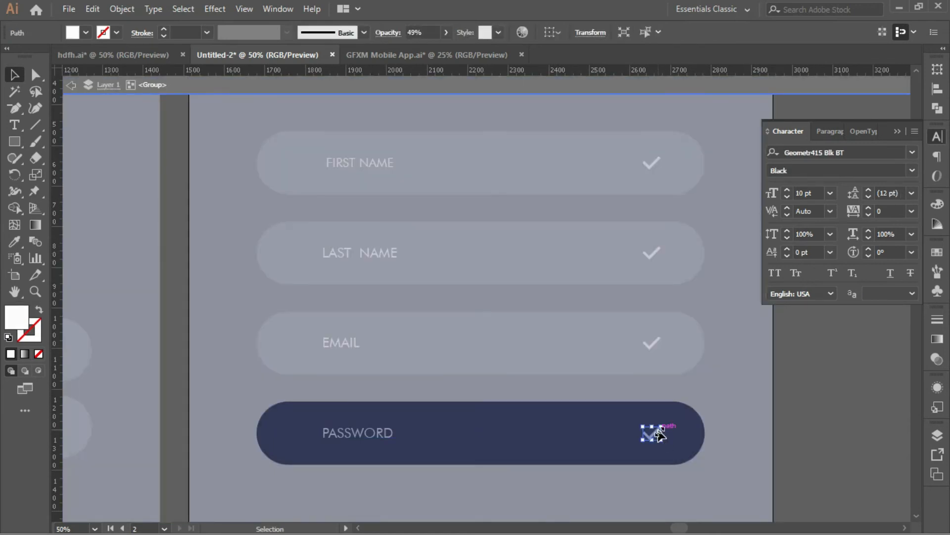
key(Delete)
double_click(795, 349)
Isolate the first artboard's password field, copy its lock icon and leave isolation mode
drag(585, 290, 692, 246)
click(265, 402)
double_click(268, 399)
double_click(268, 397)
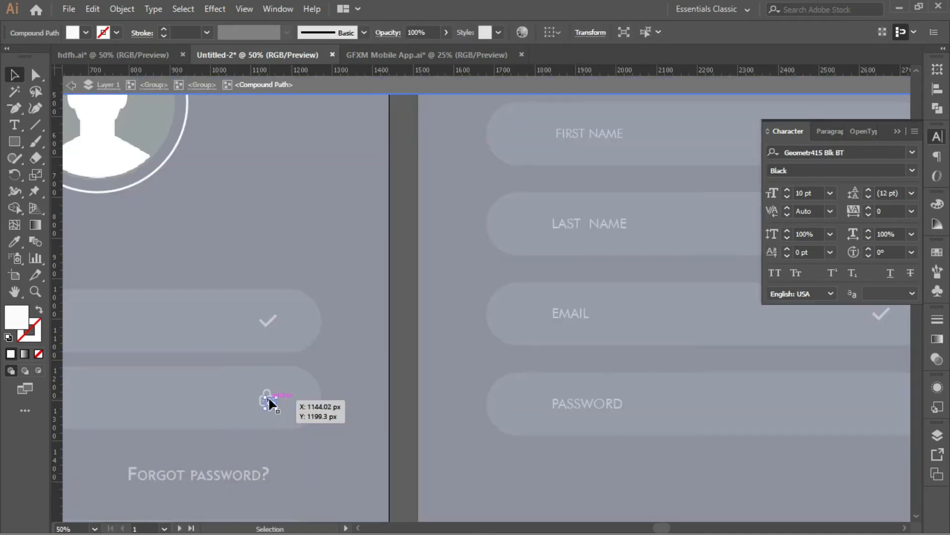
key(Escape)
click(270, 400)
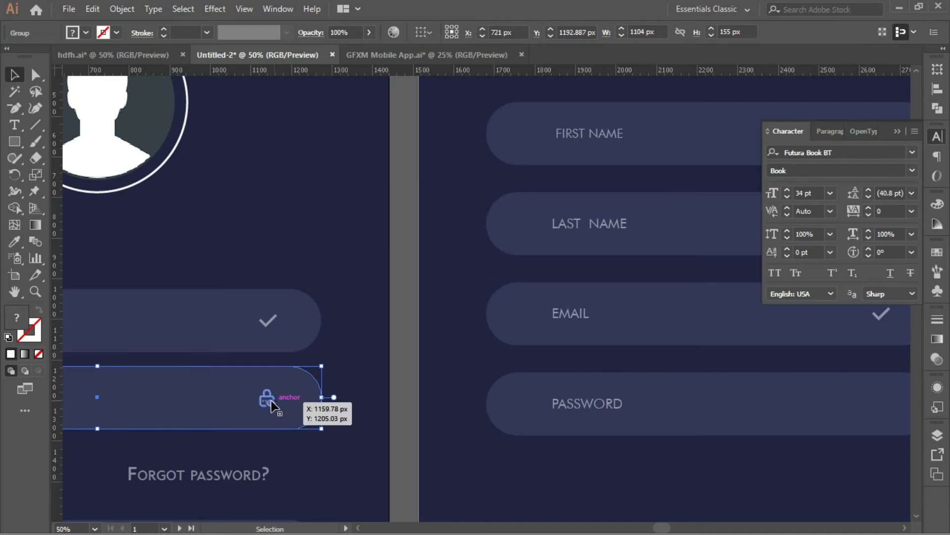
double_click(271, 405)
key(Escape)
Paste the lock icon on the second artboard and place it at the right end of the PASSWORD field
drag(492, 332, 148, 307)
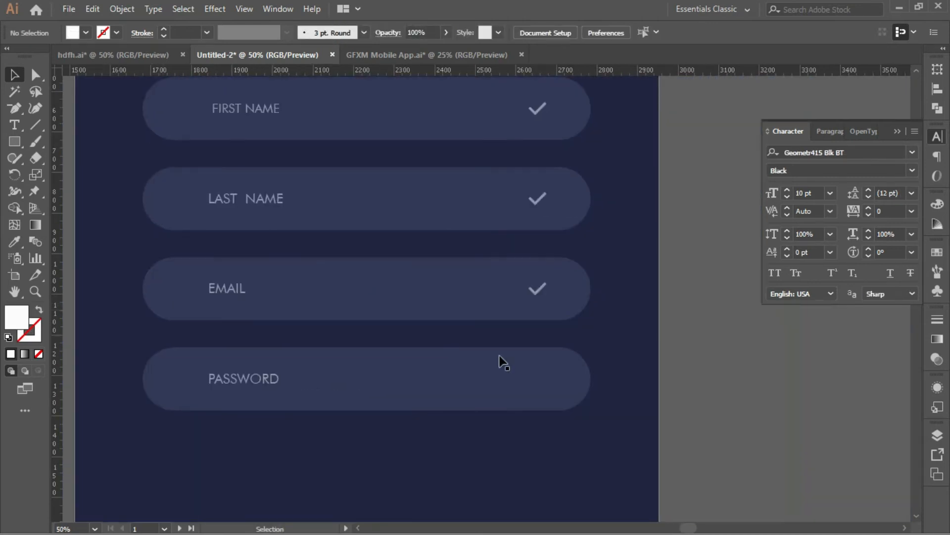
click(544, 384)
key(ctrl+v)
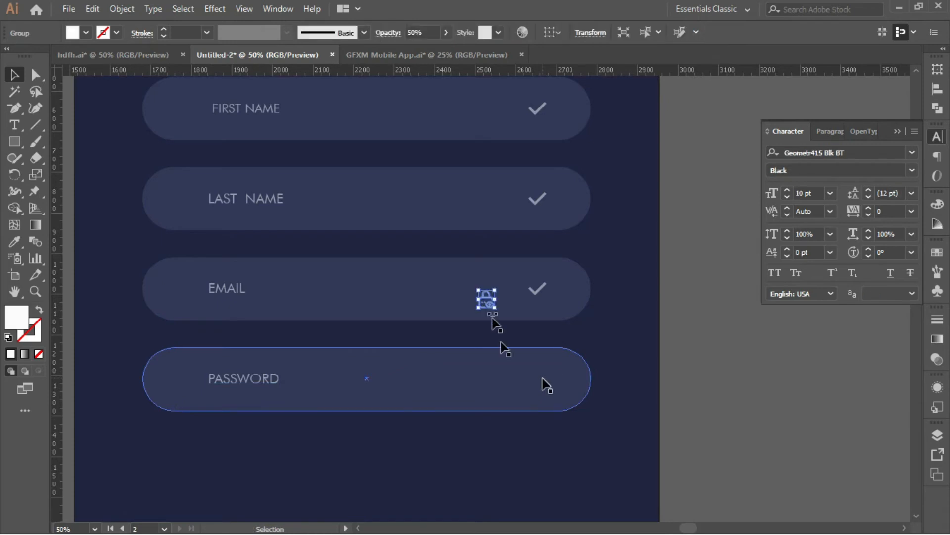
drag(489, 311, 562, 380)
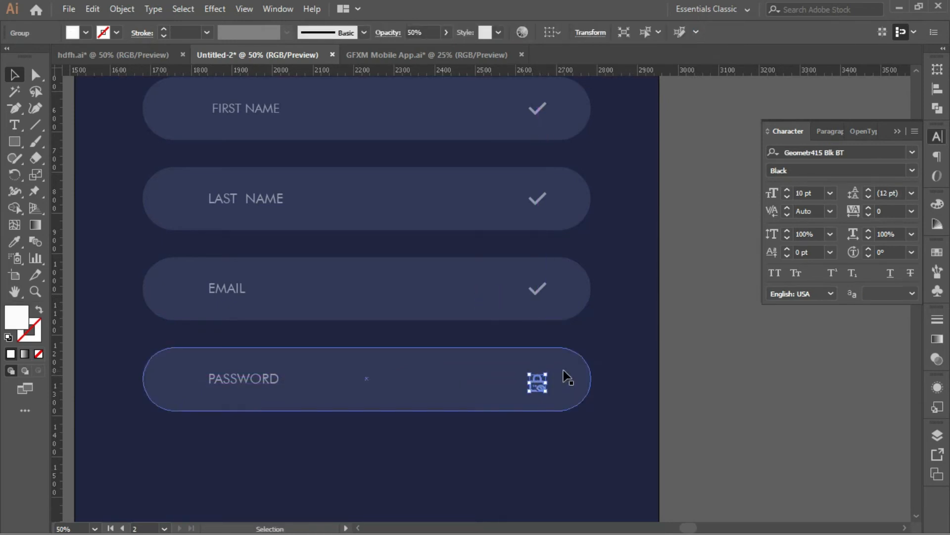
click(728, 324)
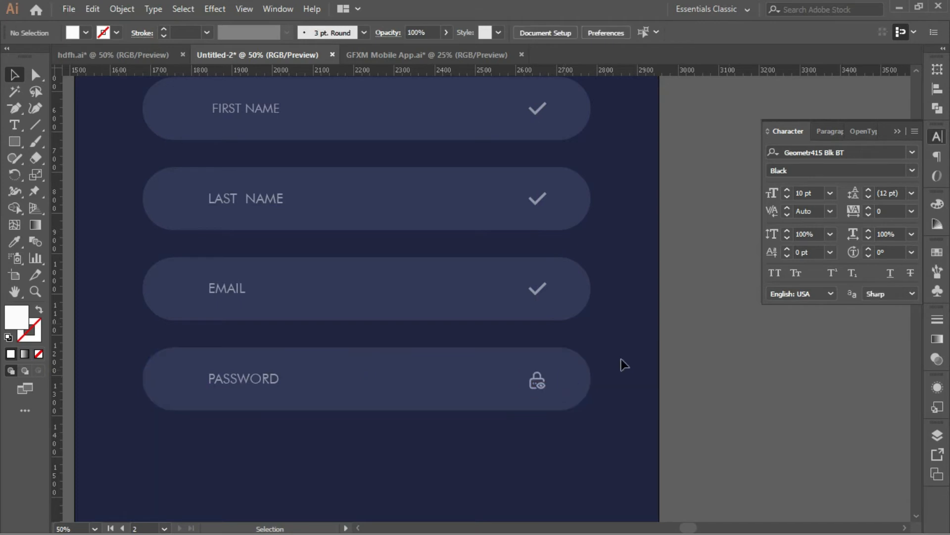
Align the lock icon and the second artboard's PASSWORD field by their vertical centres and group them
click(536, 376)
drag(266, 333, 569, 426)
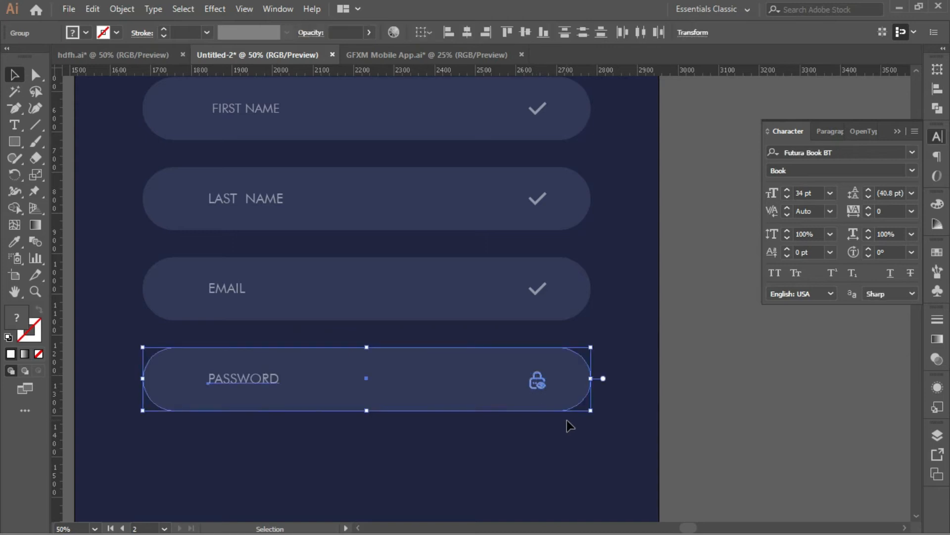
click(526, 35)
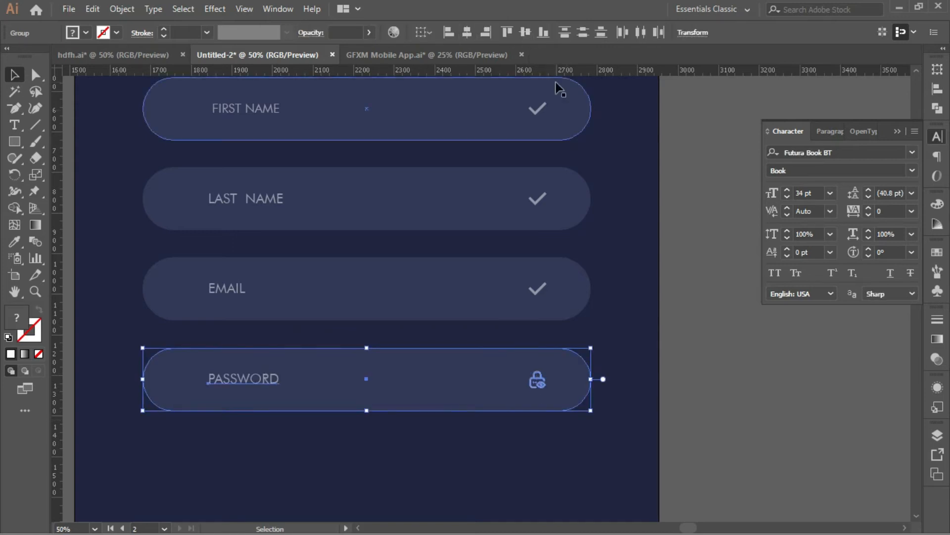
key(ctrl+g)
click(702, 210)
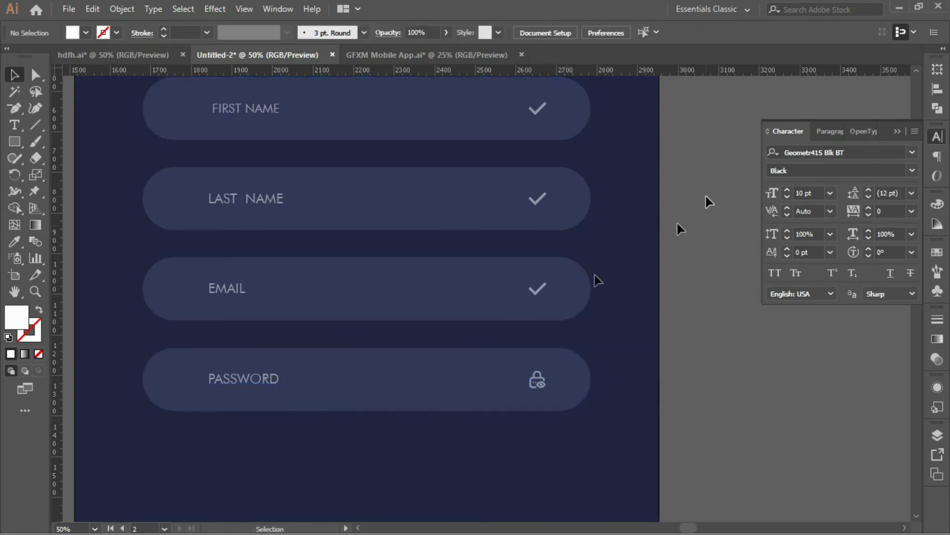
Delete the check marks from the EMAIL and LAST NAME fields on the second artboard, leaving isolation mode
double_click(535, 293)
click(539, 296)
key(Delete)
double_click(536, 195)
drag(537, 203, 538, 205)
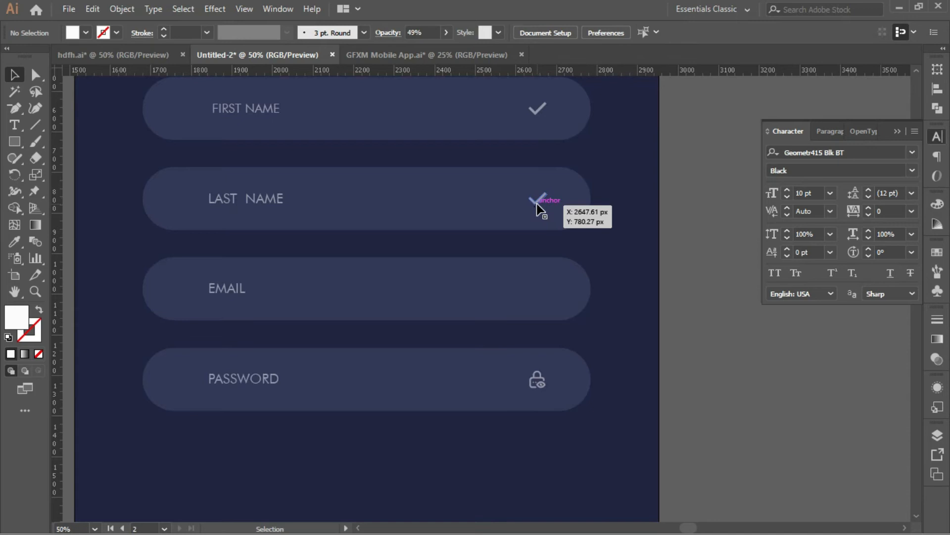
double_click(537, 203)
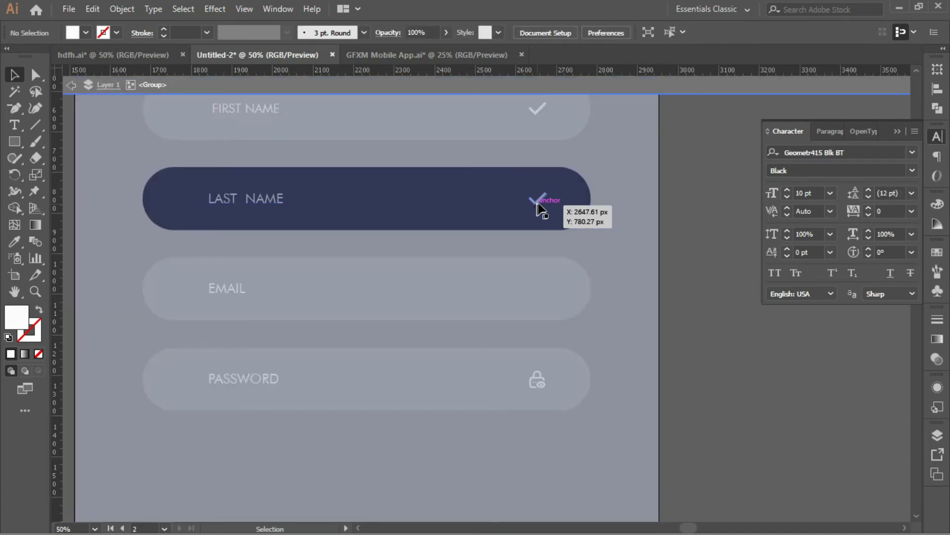
click(539, 203)
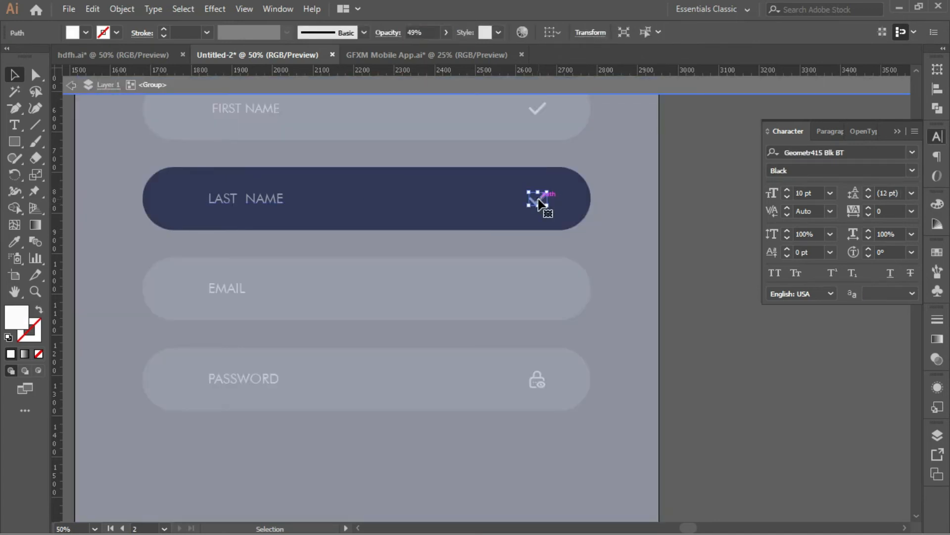
key(Delete)
drag(624, 158, 640, 225)
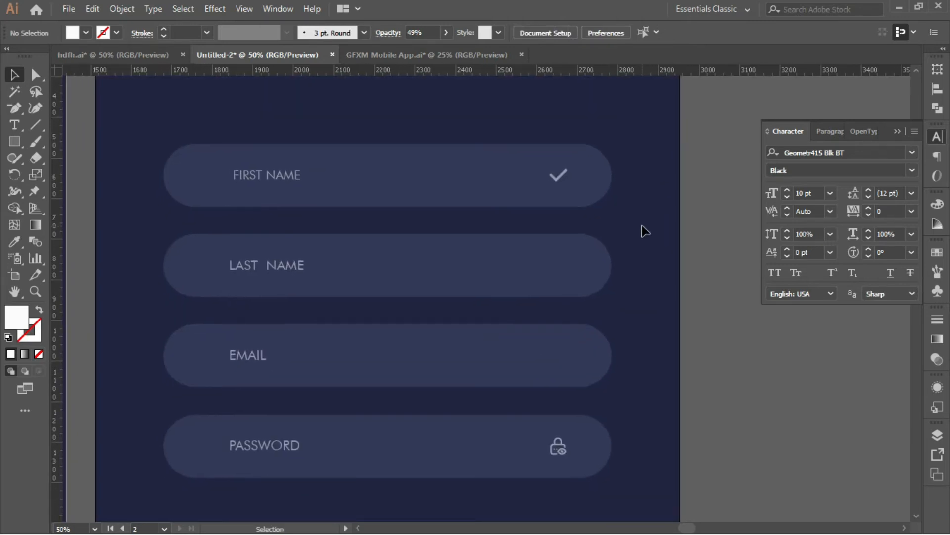
Cut the FIRST NAME field's check mark and paste it at the right end of the EMAIL field
click(560, 181)
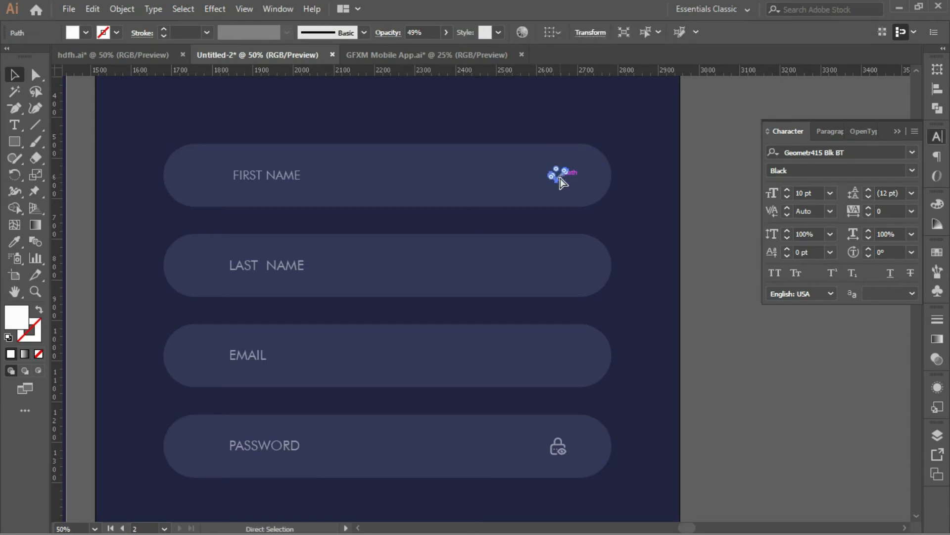
key(Delete)
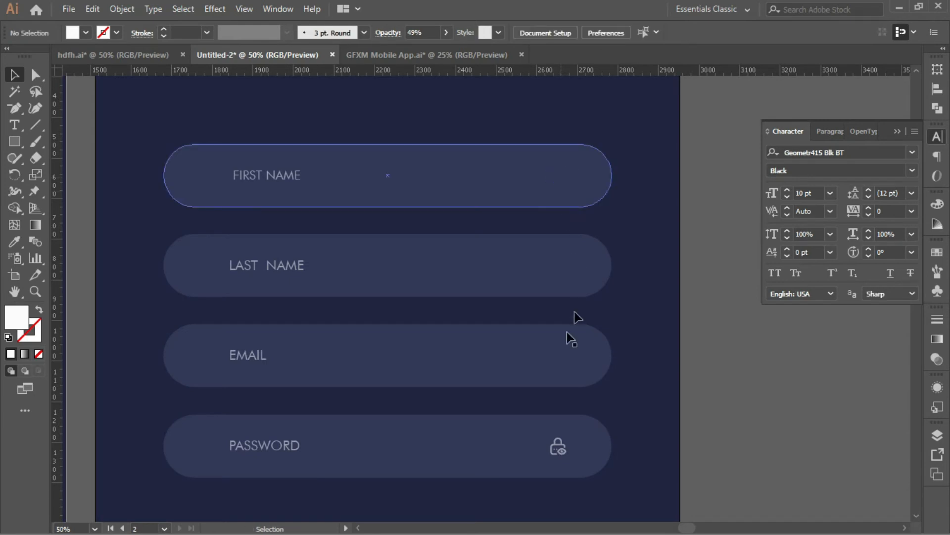
click(560, 365)
key(ctrl+v)
drag(490, 300, 563, 361)
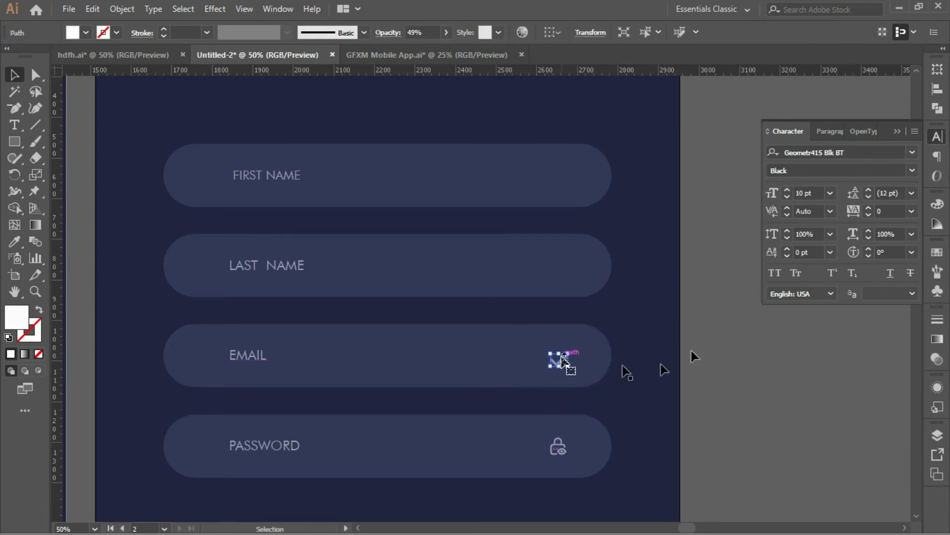
Align the EMAIL field and its check mark by their vertical centres and group them
drag(233, 310, 425, 384)
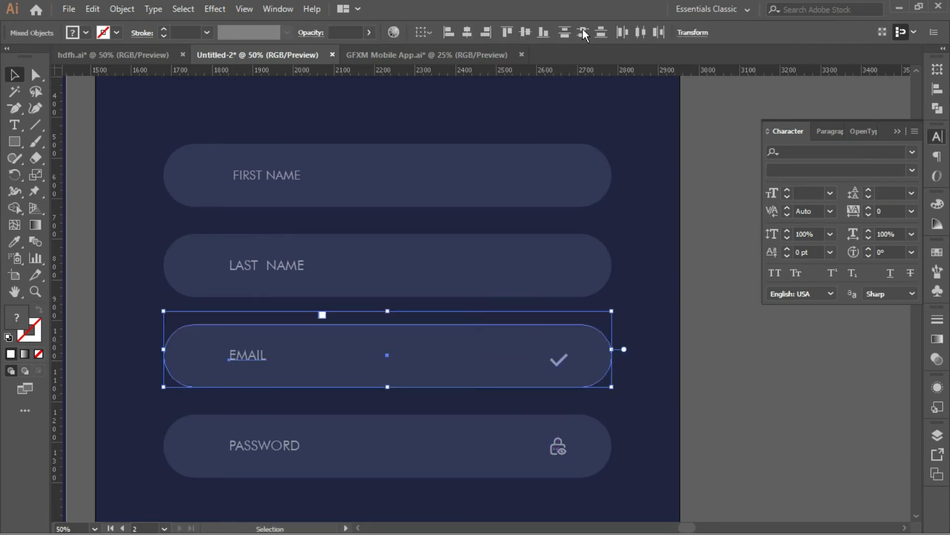
click(524, 32)
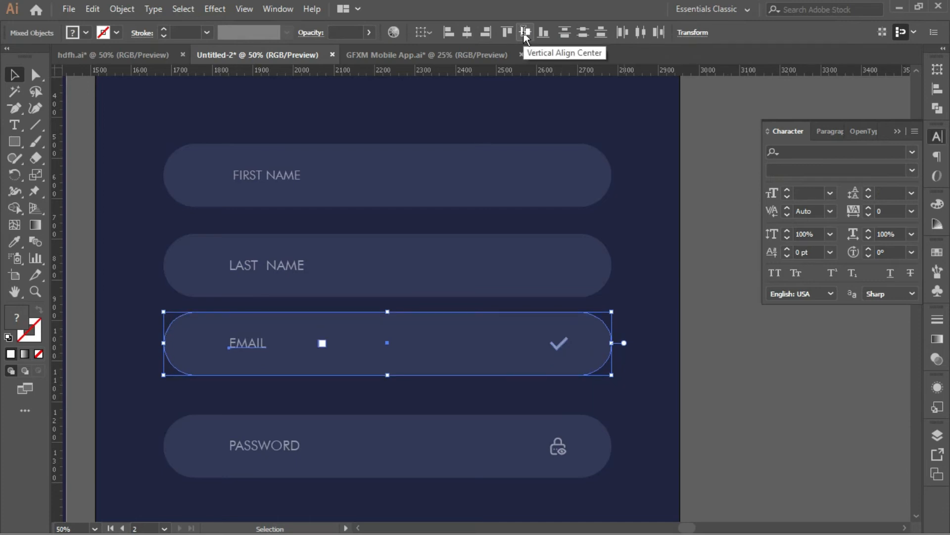
key(ctrl+g)
Distribute the four form fields on the second artboard evenly in the vertical direction
drag(178, 221, 327, 296)
click(286, 203)
drag(299, 112, 490, 518)
click(594, 32)
click(710, 135)
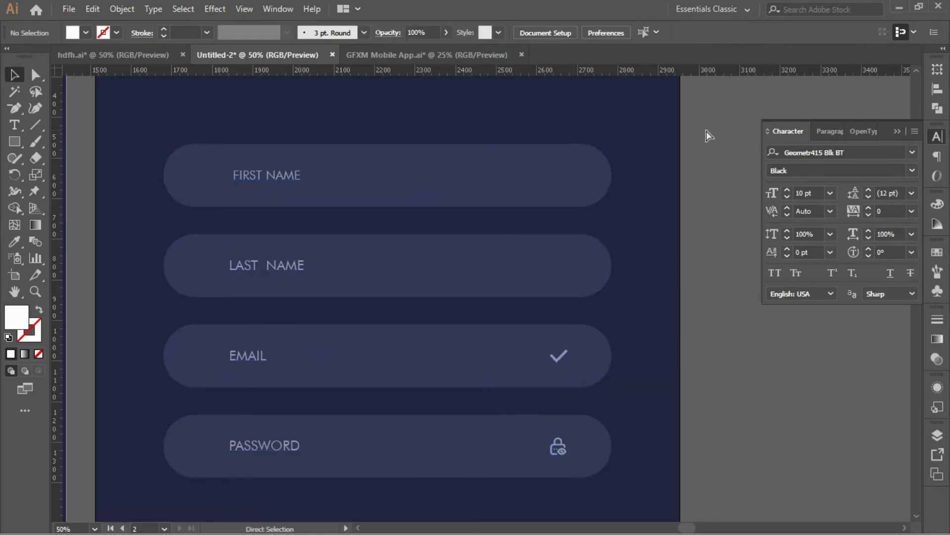
Copy the Term of Service and Privacy Policy text from the hdfh.ai document
key(ctrl+minus)
key(ctrl+minus)
key(ctrl+minus)
drag(584, 288, 617, 240)
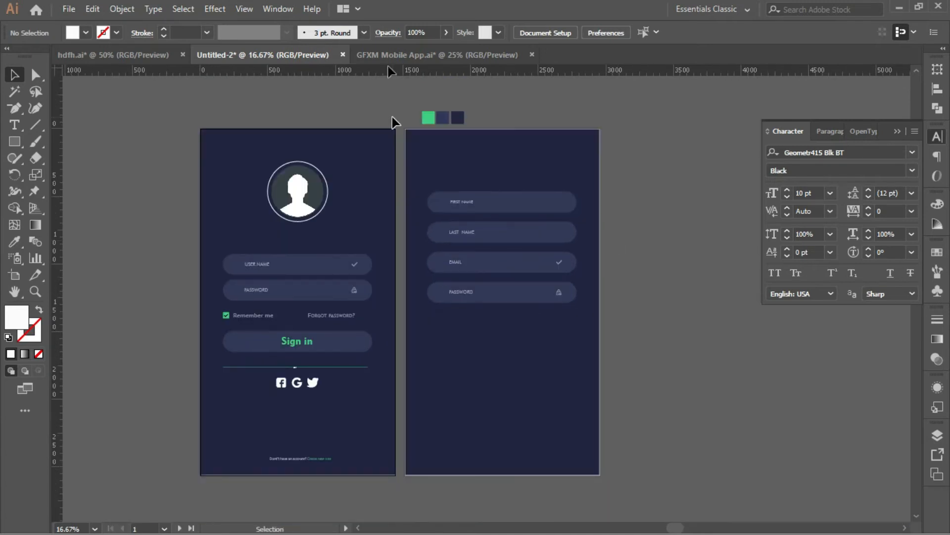
click(154, 51)
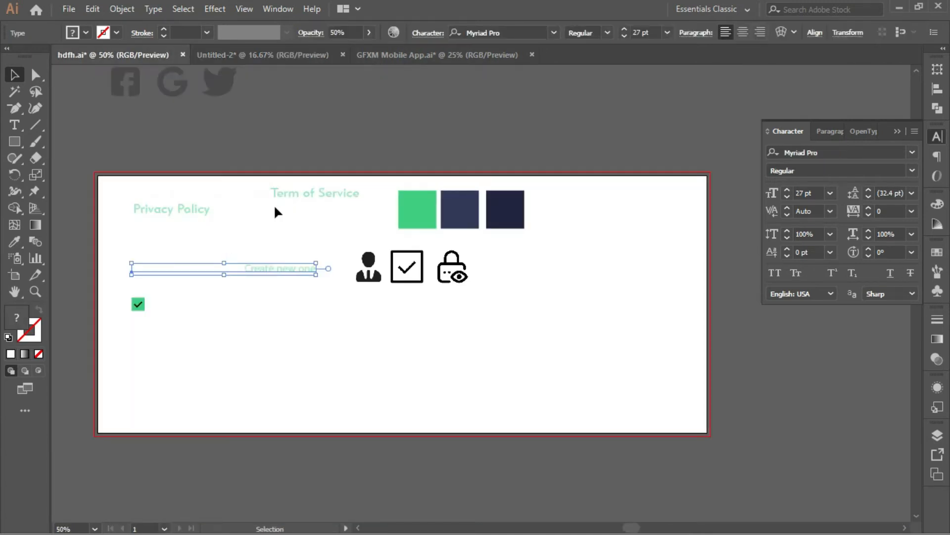
click(294, 194)
key(ctrl+c)
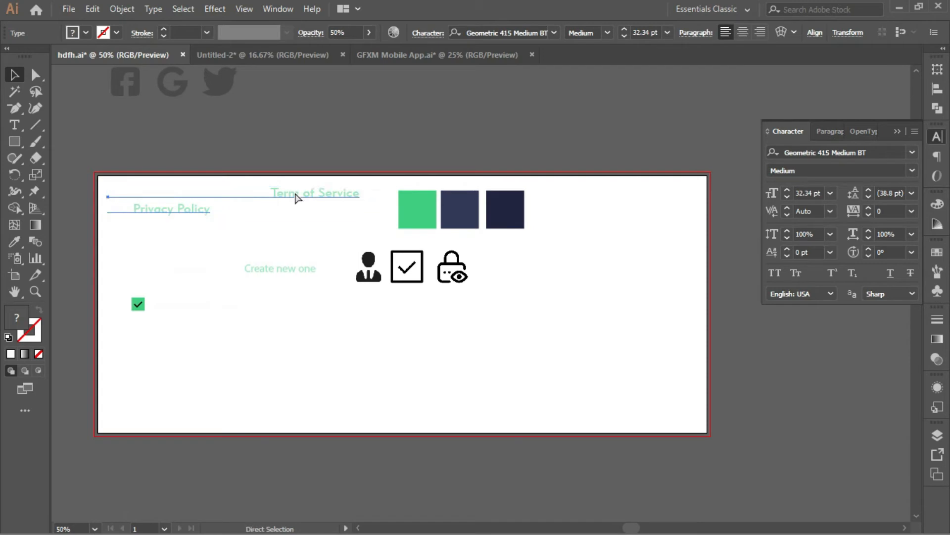
Paste the terms text into Untitled-2, place it below the second artboard's PASSWORD field and enlarge it to about 48 pt
click(304, 54)
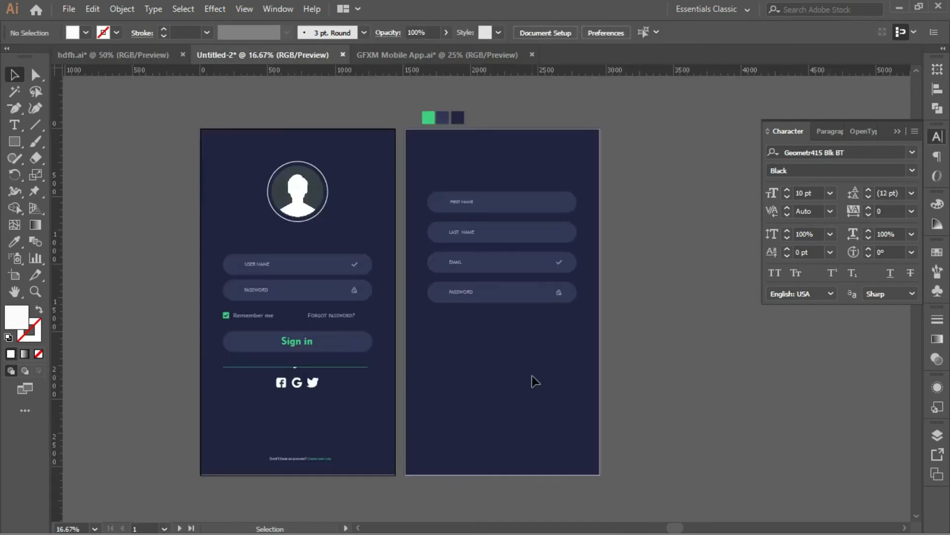
key(ctrl+v)
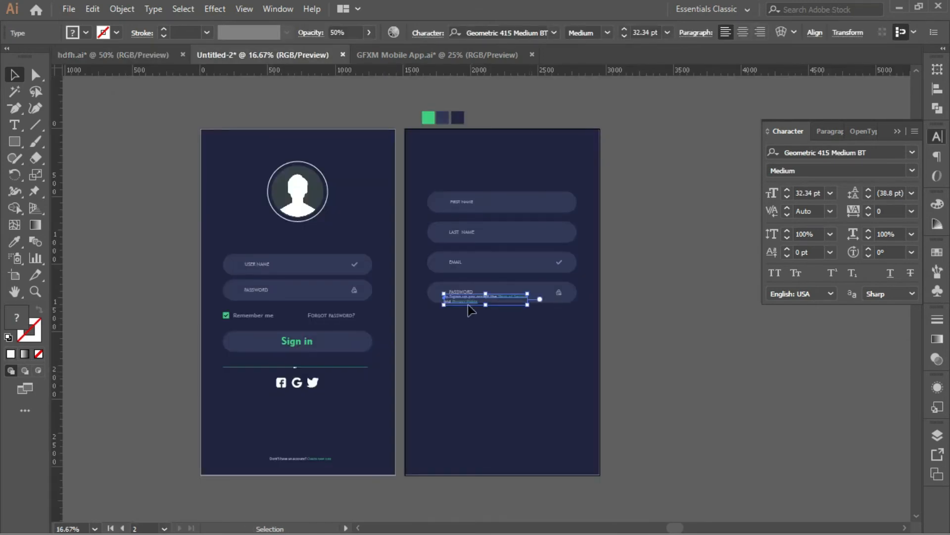
drag(466, 307, 461, 327)
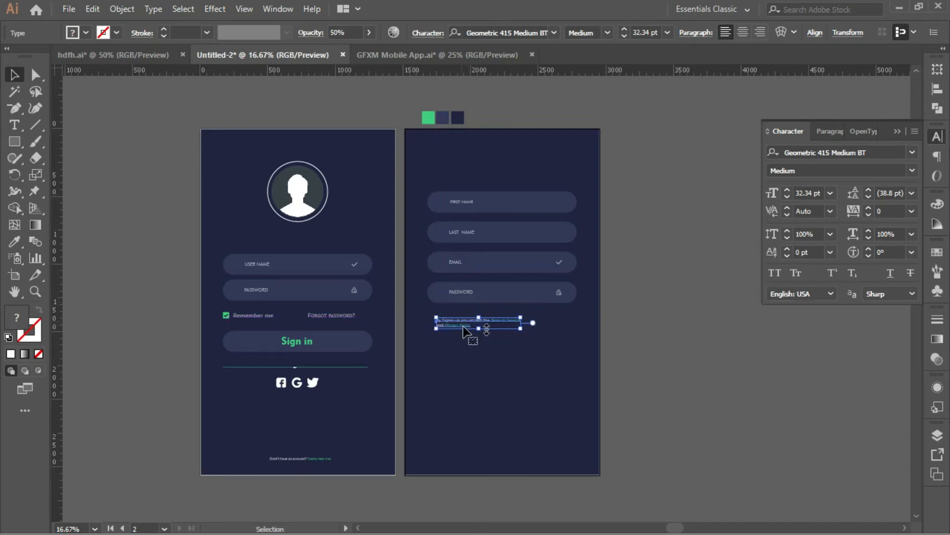
drag(520, 330, 538, 178)
Select the four fields with the terms text and distribute them by their vertical centres
click(521, 335)
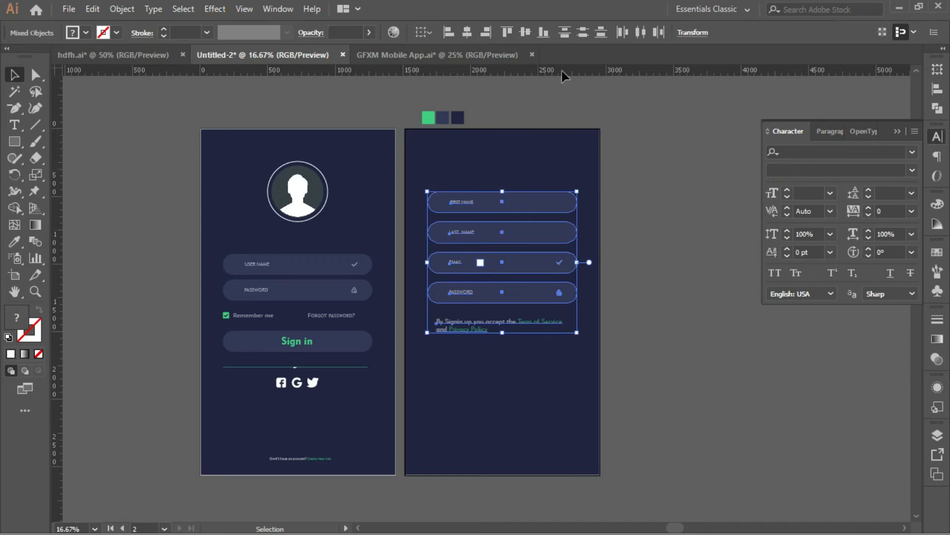
click(584, 33)
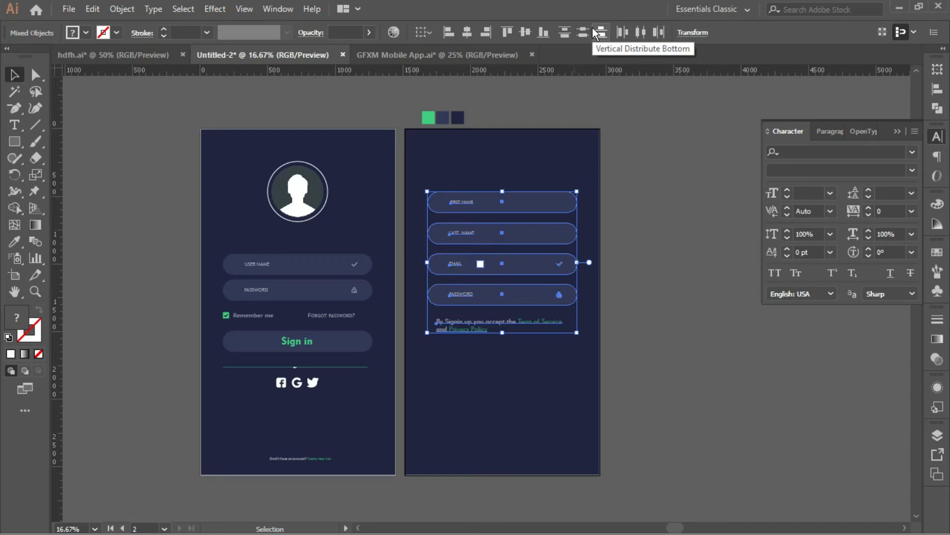
click(681, 177)
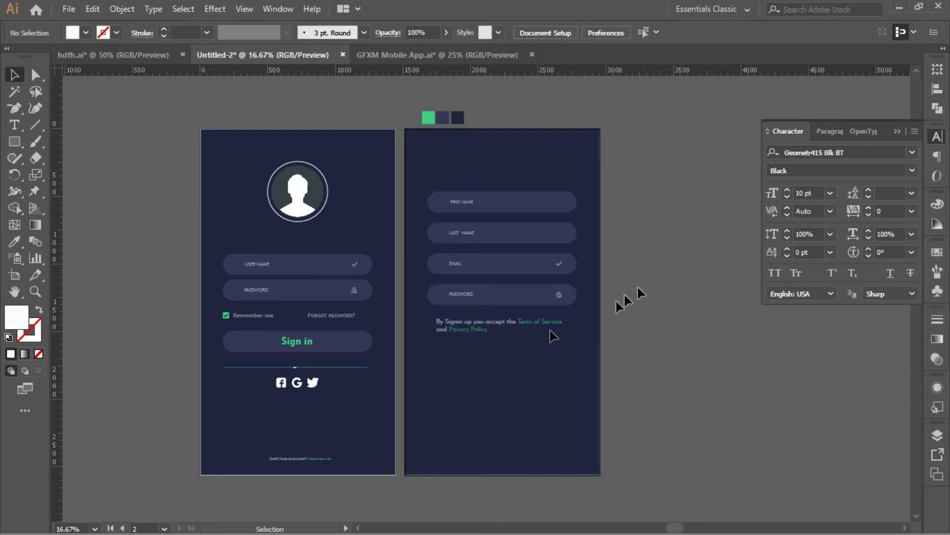
Nudge the terms text slightly upward and distribute it with the four fields by vertical centres again
click(517, 331)
key(Up)
key(Up)
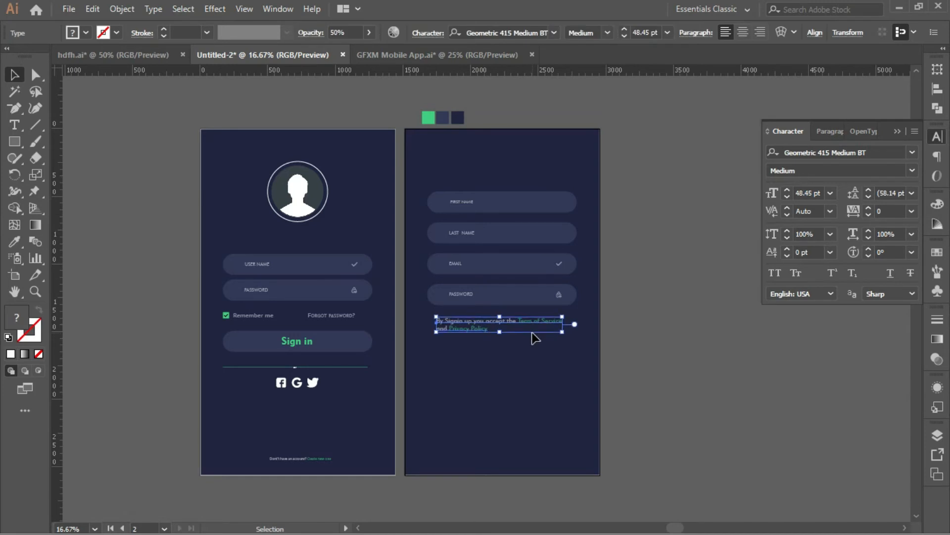
drag(520, 212, 563, 347)
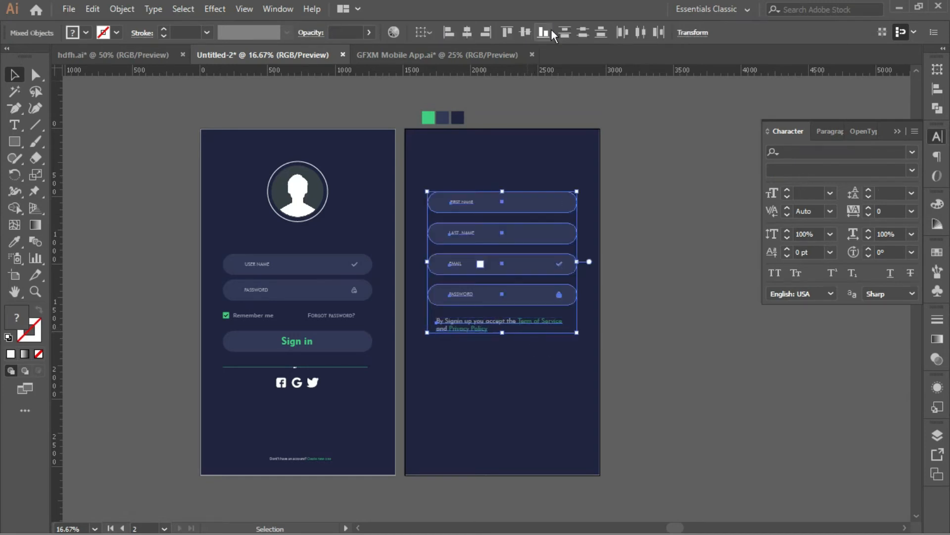
click(582, 32)
click(675, 181)
Duplicate the Sign in button onto the second artboard just below the terms text and bring the copy to the front
click(327, 346)
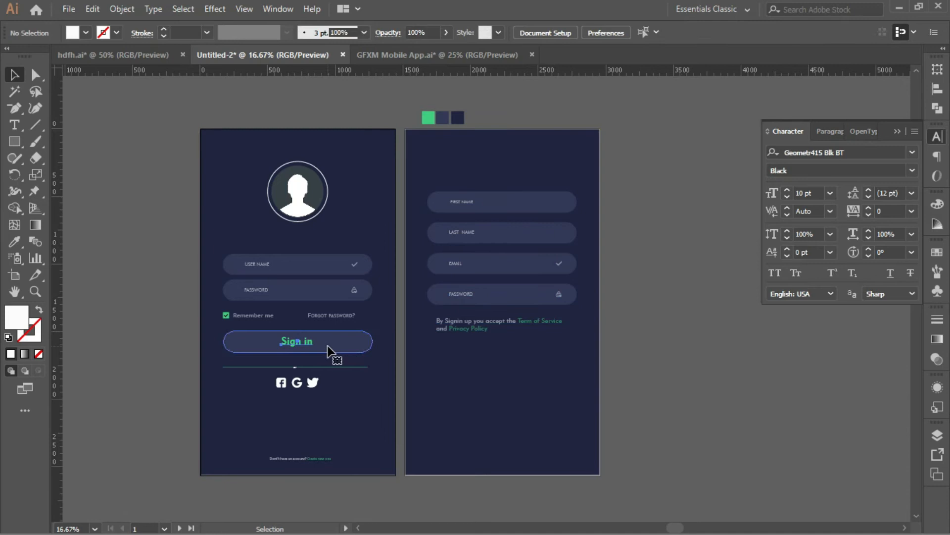
drag(329, 345, 532, 347)
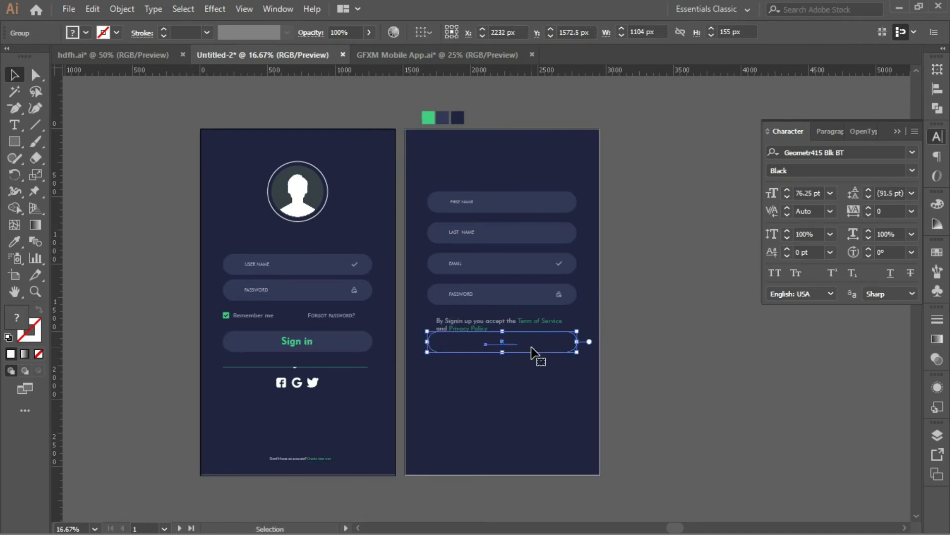
right_click(533, 346)
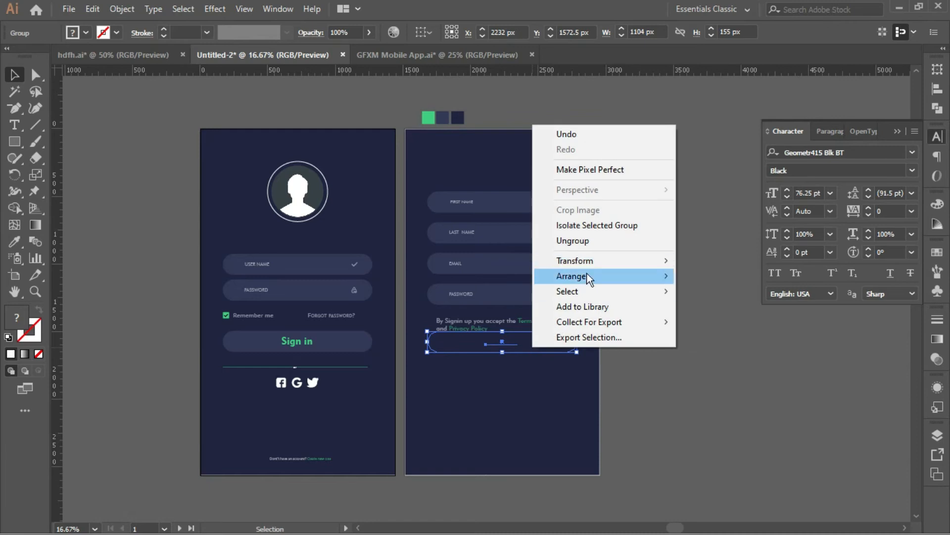
mouse_move(587, 275)
click(684, 276)
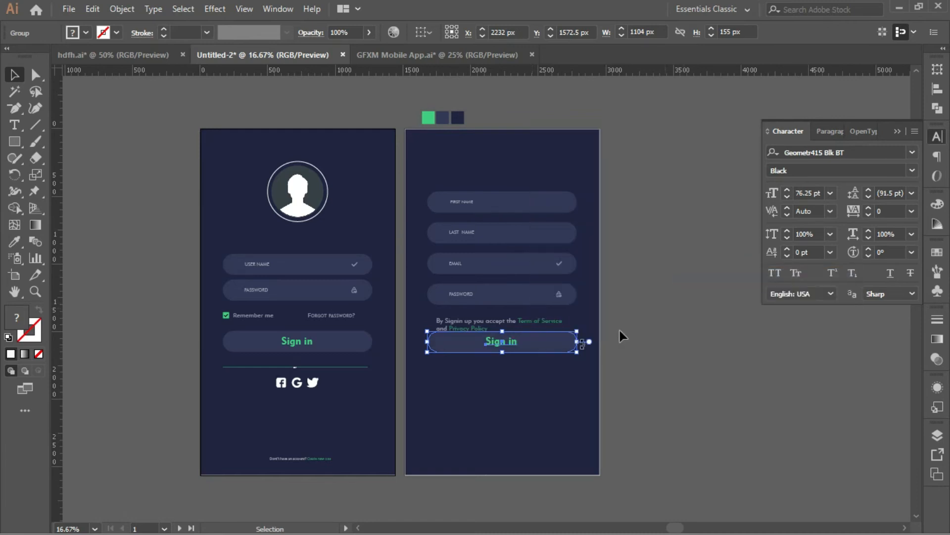
Select the four fields, terms text and copied Sign in button on the second artboard and distribute them by vertical centres
drag(573, 382, 520, 180)
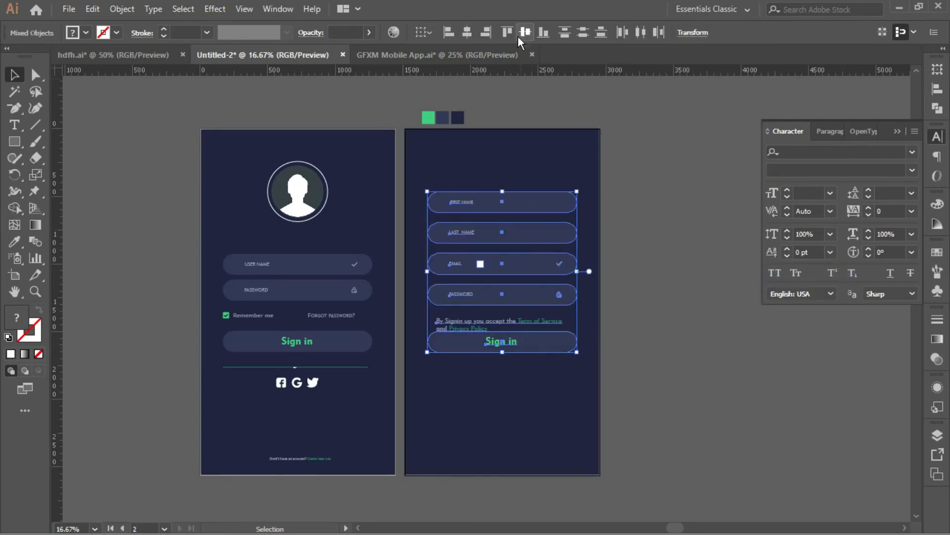
click(586, 32)
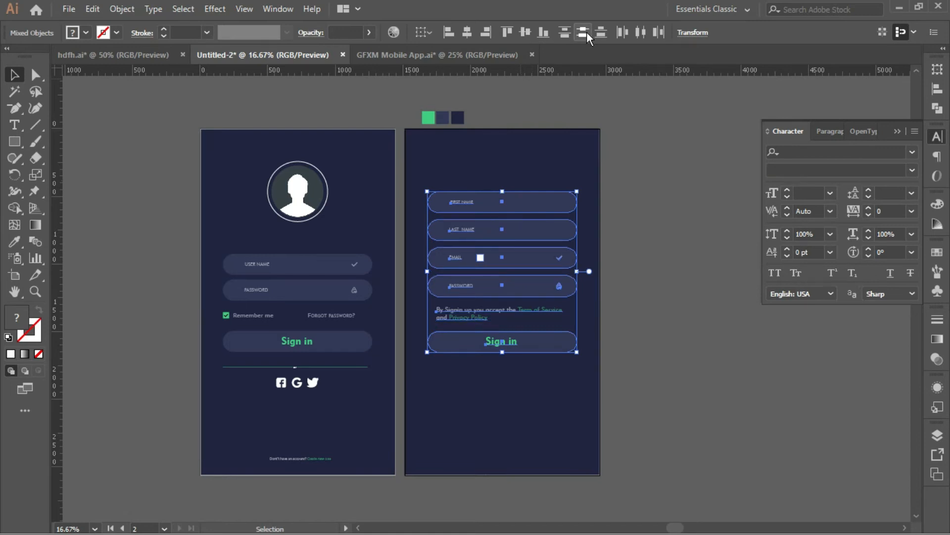
Change the label of the second artboard's button to "Sign up"
double_click(516, 357)
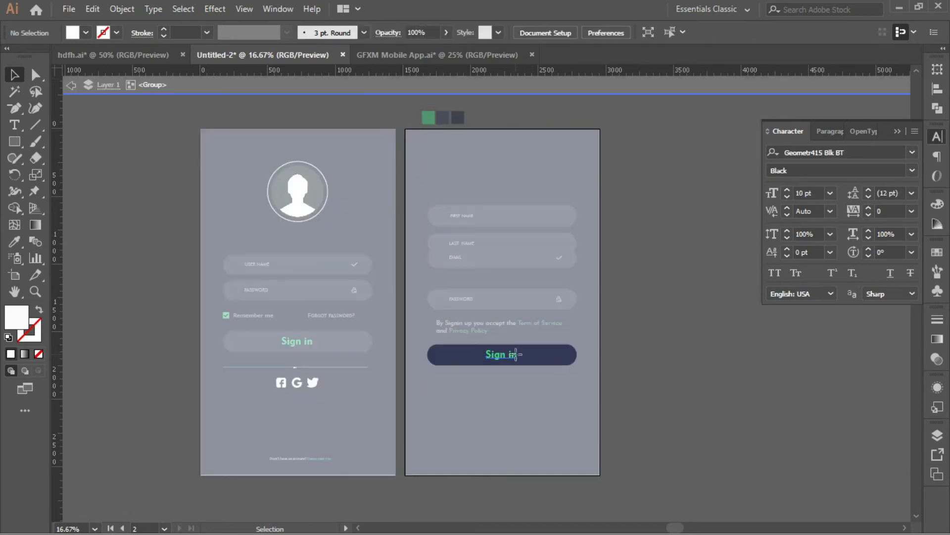
click(516, 357)
drag(517, 360, 516, 358)
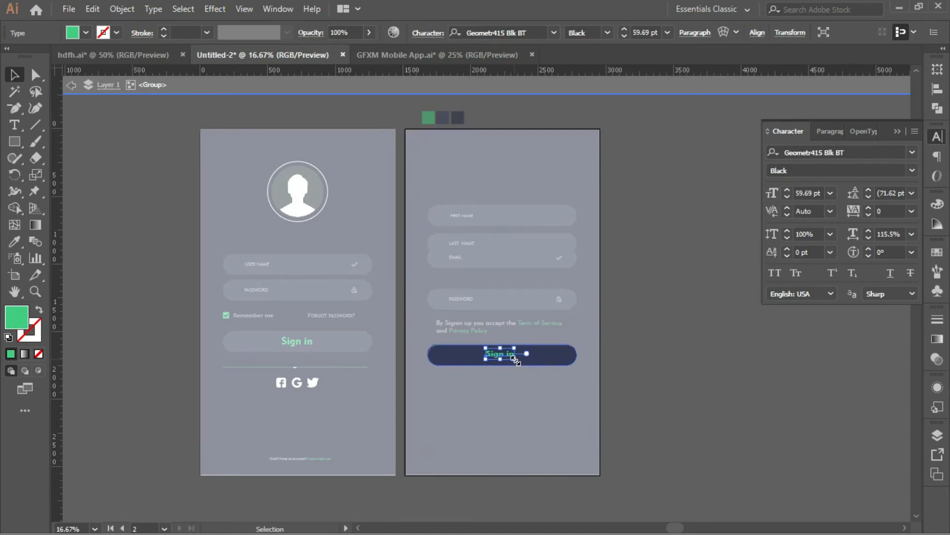
key(ctrl+z)
key(ctrl+equal)
key(ctrl+equal)
key(ctrl+equal)
key(ctrl+equal)
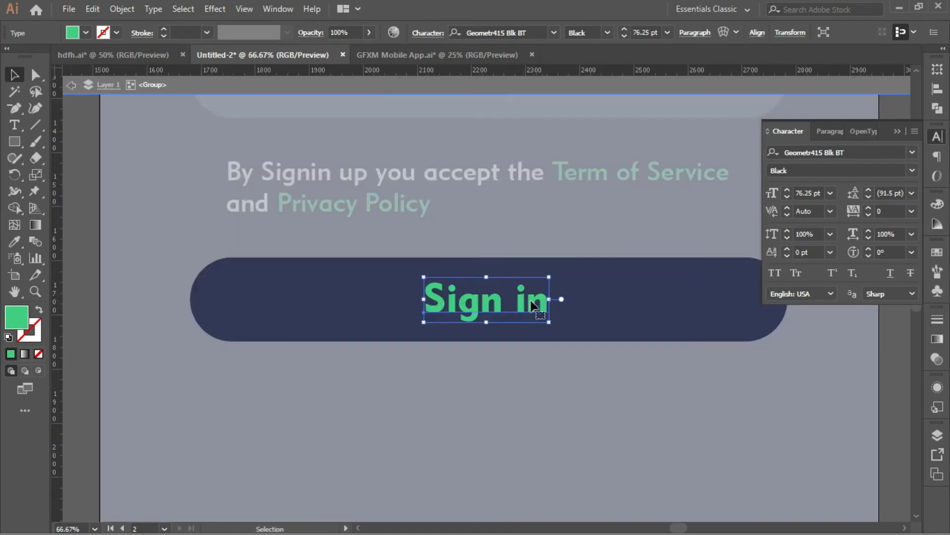
double_click(543, 303)
key(BackSpace)
key(BackSpace)
text(UP)
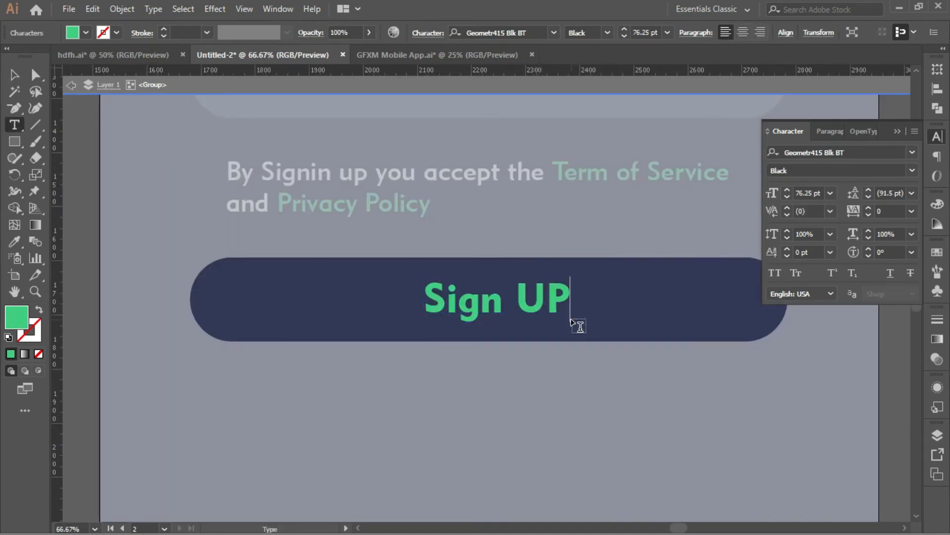
key(BackSpace)
text(p)
key(BackSpace)
key(BackSpace)
text(up)
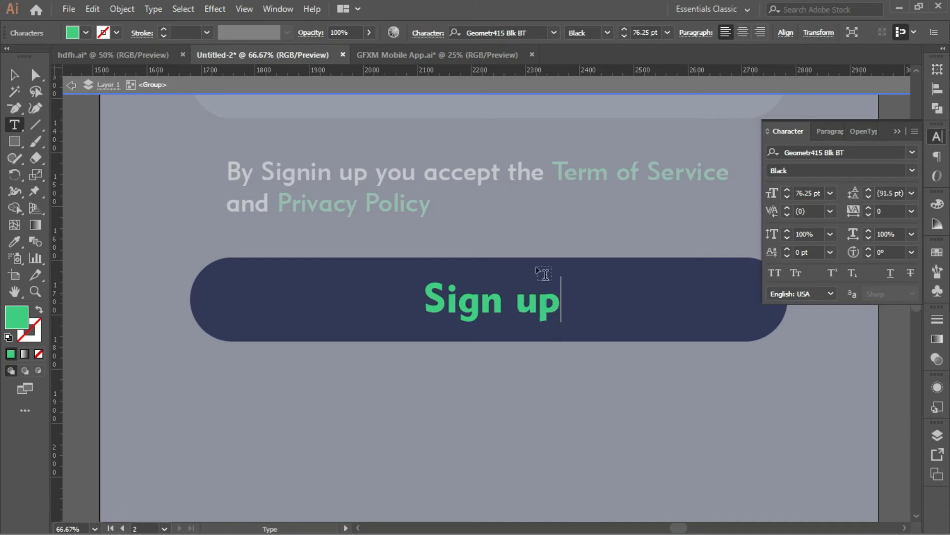
click(14, 77)
double_click(350, 220)
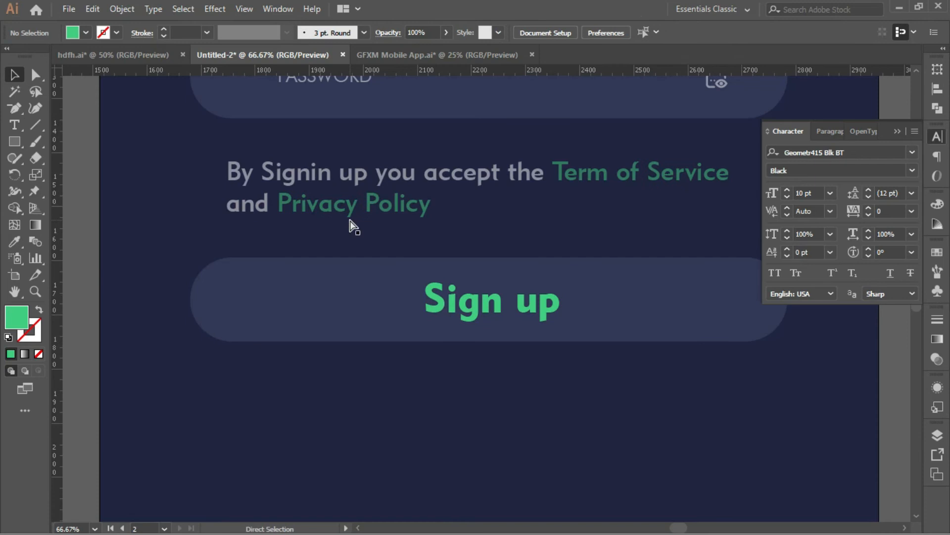
key(ctrl+minus)
key(ctrl+minus)
key(ctrl+minus)
key(ctrl+minus)
key(ctrl+minus)
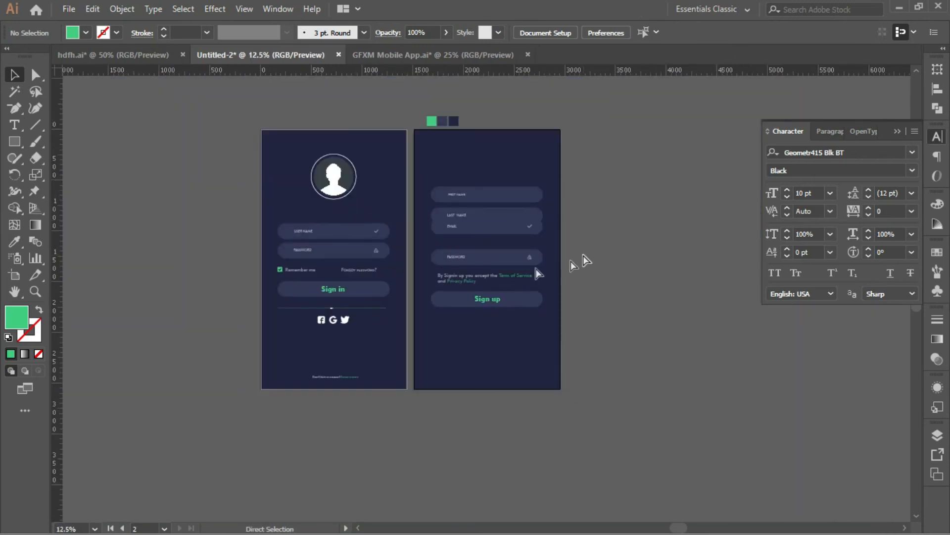
key(ctrl+plus)
key(ctrl+plus)
key(ctrl+plus)
click(604, 243)
drag(609, 256, 614, 256)
click(722, 231)
key(ctrl+minus)
key(ctrl+minus)
key(ctrl+minus)
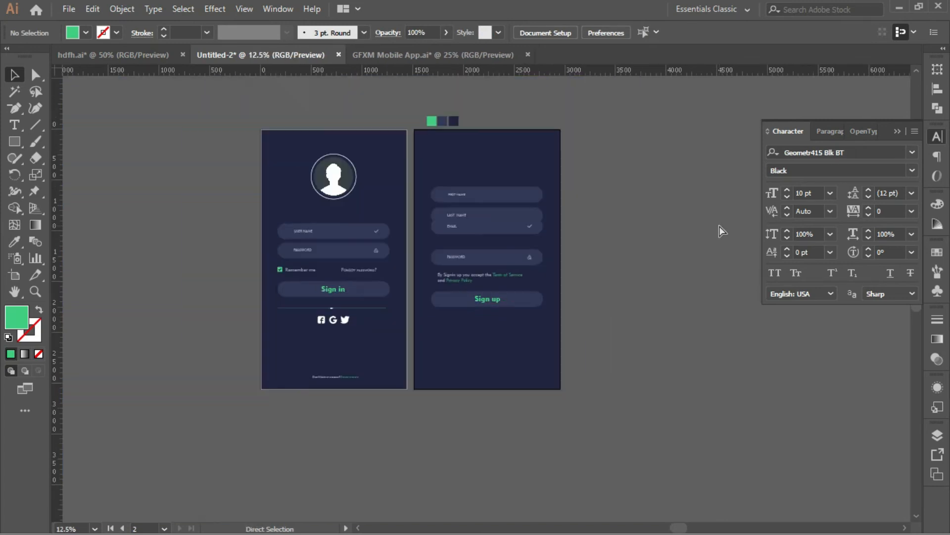
click(143, 56)
click(275, 270)
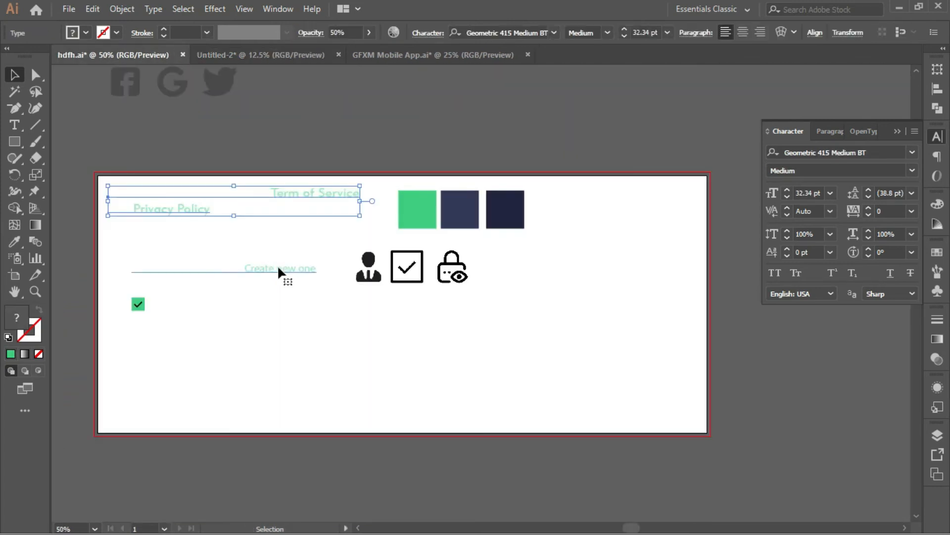
Duplicate the "Create new one" account prompt to the foot of the second artboard in Untitled-2 and bring the copy to the front
click(257, 304)
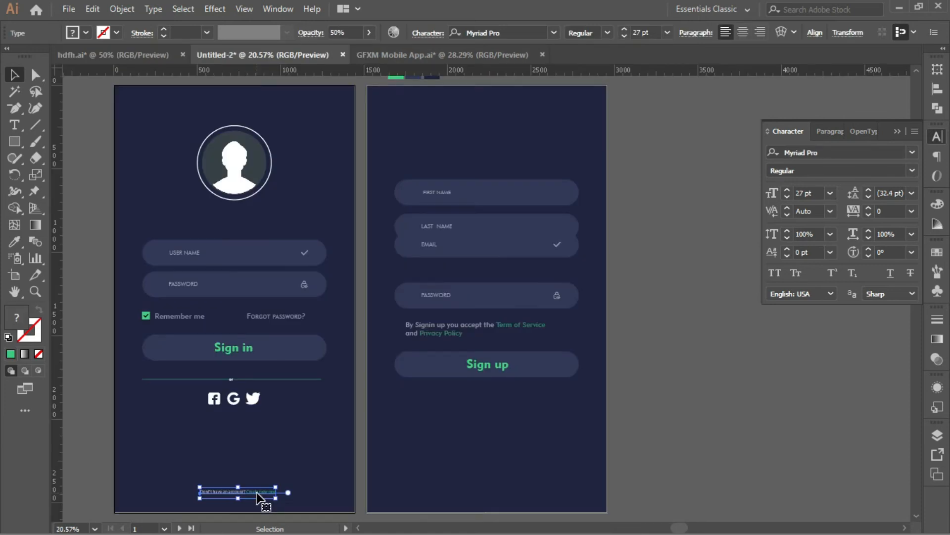
drag(257, 495, 510, 510)
key(ctrl+plus)
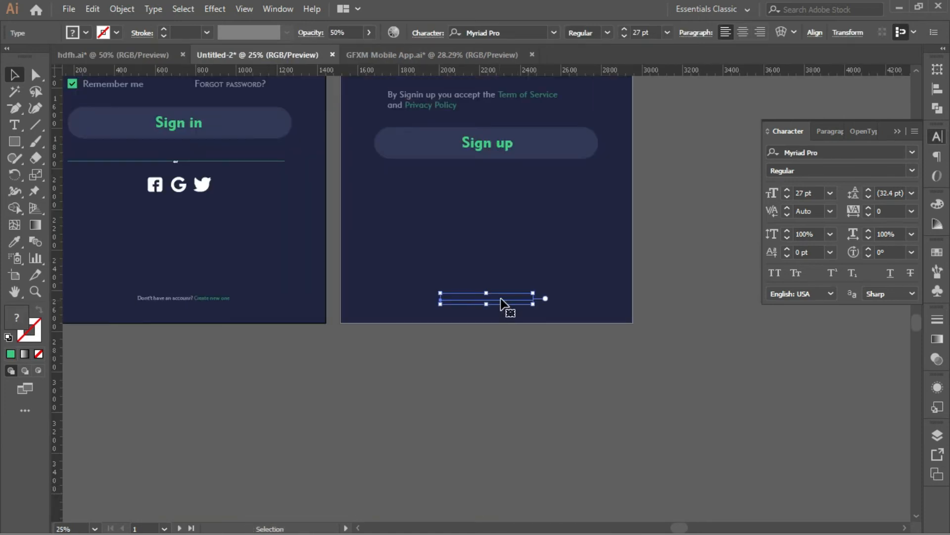
right_click(501, 301)
click(743, 229)
key(a)
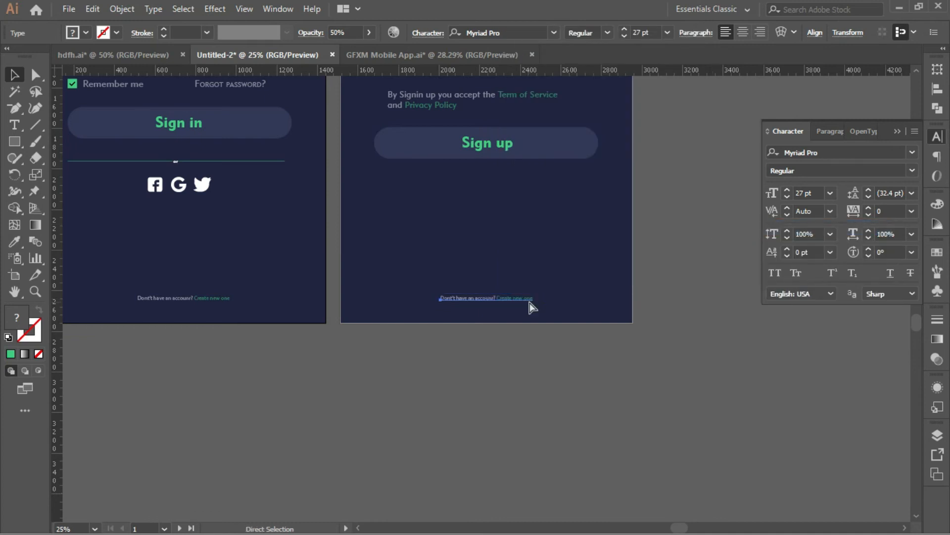
Replace the copied prompt's text with "Already have an account/ Sign in"
key(ctrl+plus)
key(ctrl+plus)
key(ctrl+plus)
key(t)
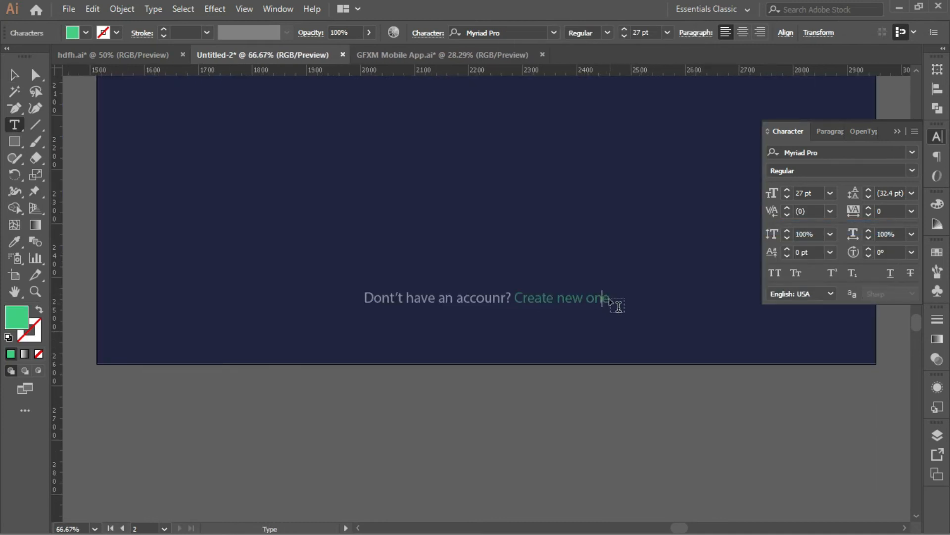
key(ctrl+shift+a)
drag(609, 299, 367, 289)
text(A)
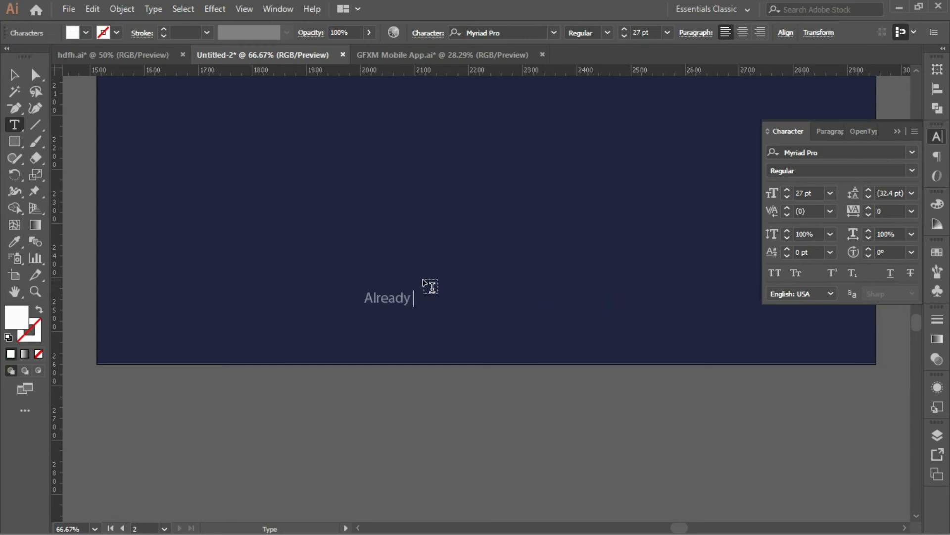
text(lready have an account)
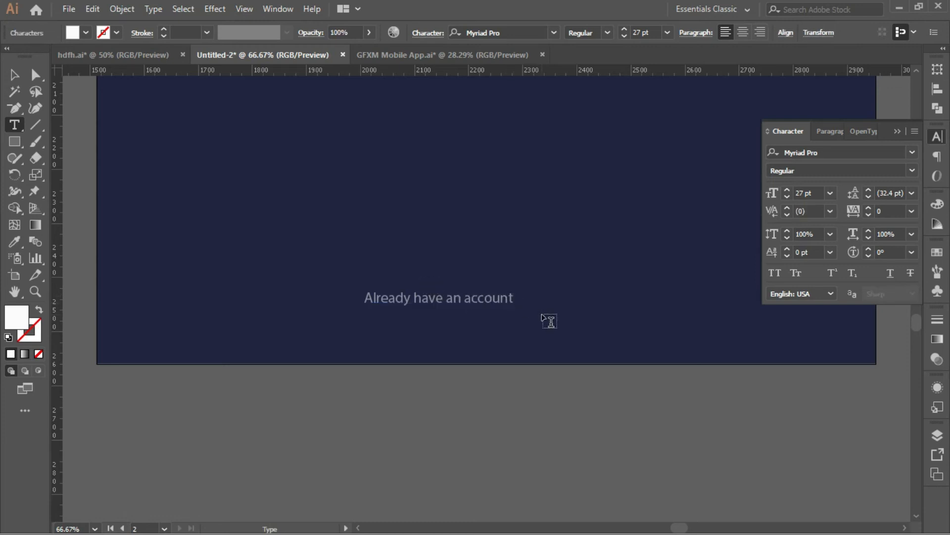
text(Sign)
key(Escape)
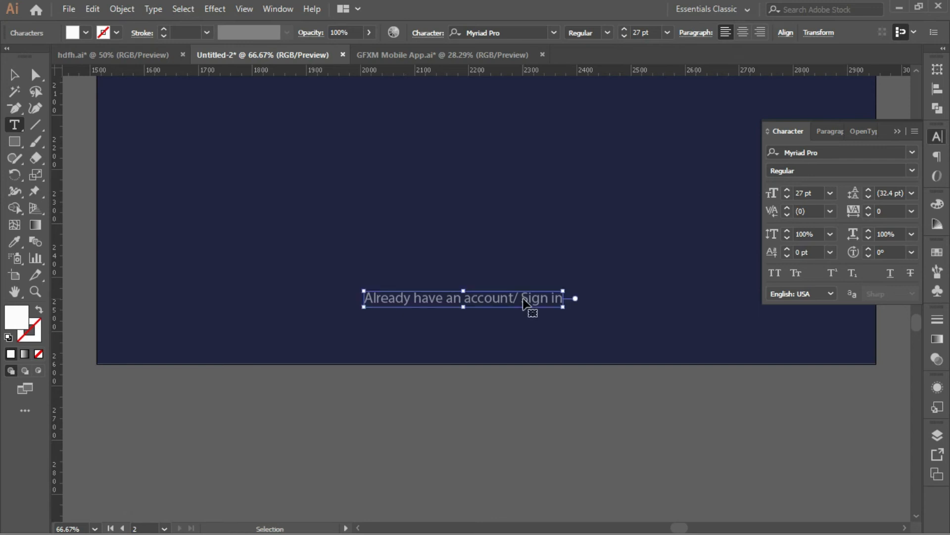
Copy the hex code 41CD7D from the fill of the first artboard's Sign in button label
key(ctrl+minus)
key(ctrl+minus)
key(ctrl+minus)
click(147, 131)
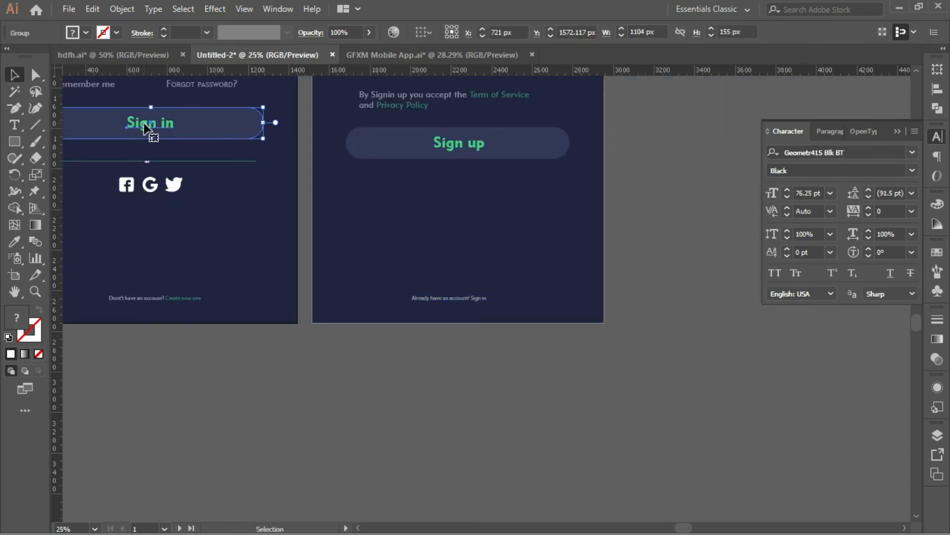
double_click(147, 132)
click(149, 132)
double_click(16, 315)
key(ctrl+c)
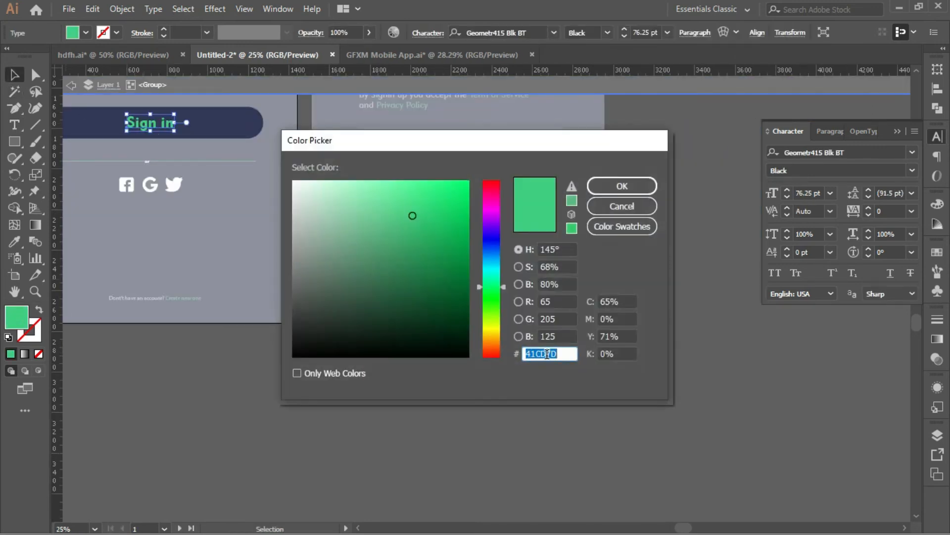
click(629, 206)
double_click(677, 221)
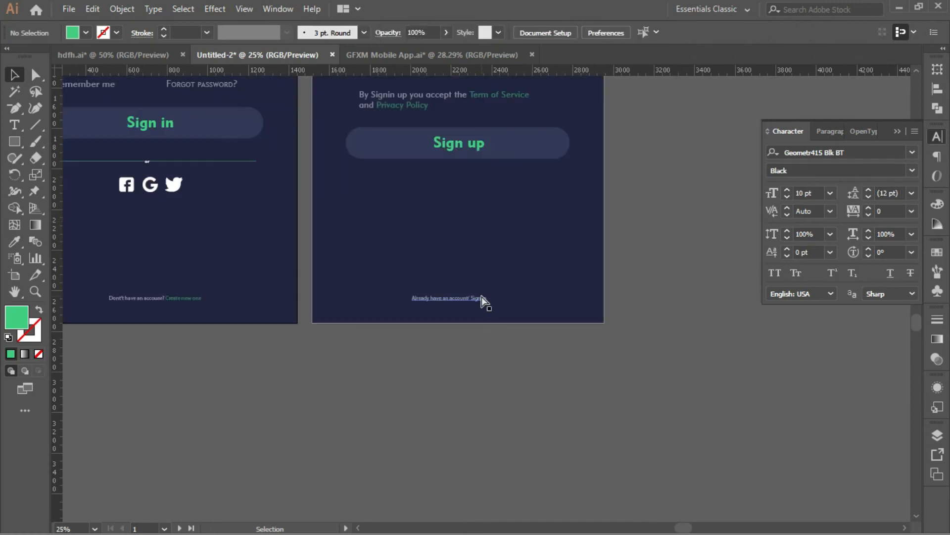
Set the fill of the words "Sign in" in the second artboard's account prompt to 41CD7D
key(ctrl+plus)
key(ctrl+plus)
key(ctrl+plus)
key(ctrl+plus)
key(ctrl+plus)
double_click(404, 293)
drag(402, 292, 486, 289)
double_click(16, 315)
key(ctrl+v)
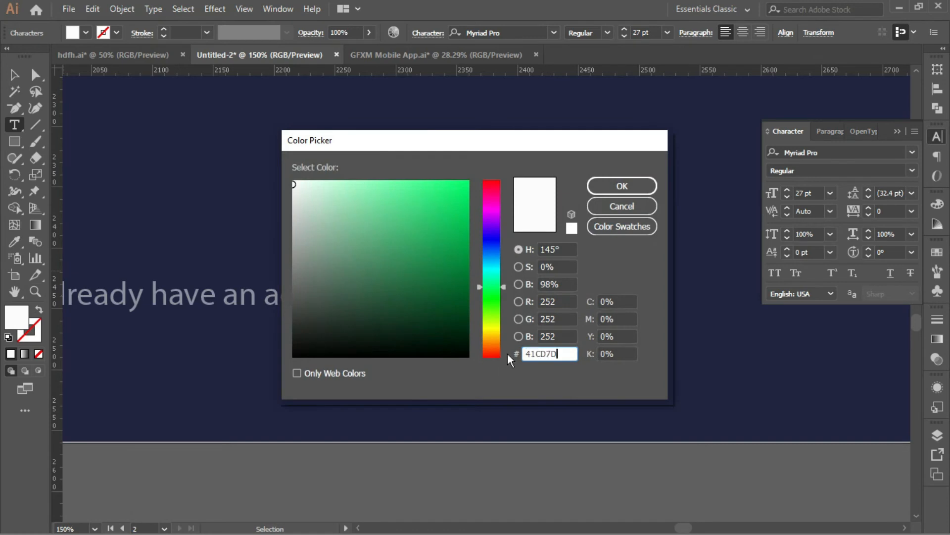
click(620, 189)
click(594, 310)
click(14, 75)
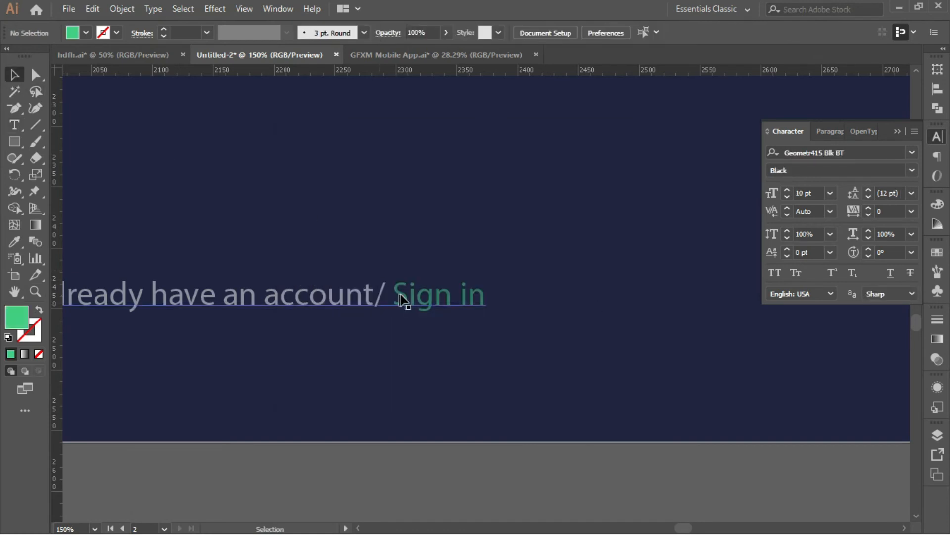
click(405, 296)
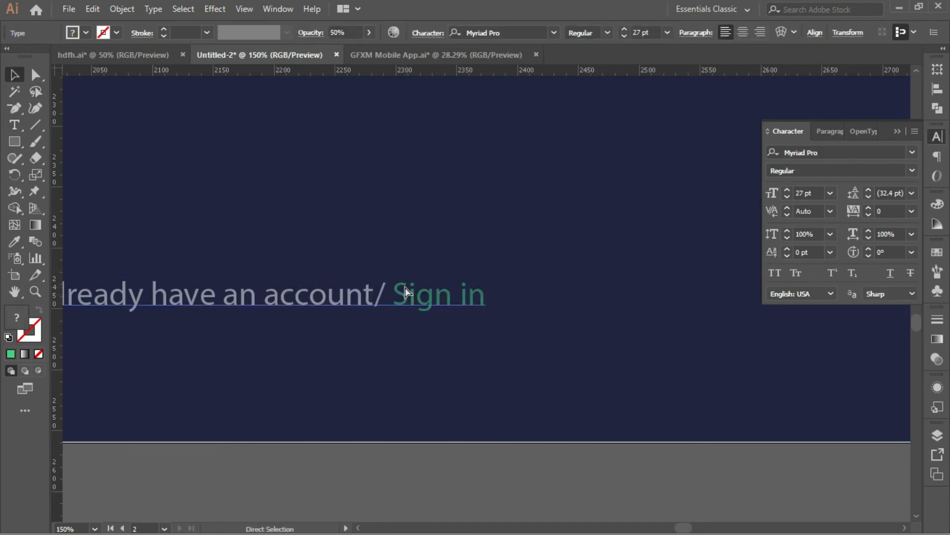
Reposition the account prompt lines near the foot of both artboards
key(ctrl+minus)
key(ctrl+minus)
key(ctrl+minus)
key(ctrl+minus)
key(ctrl+minus)
key(ctrl+minus)
click(401, 385)
drag(422, 250, 442, 372)
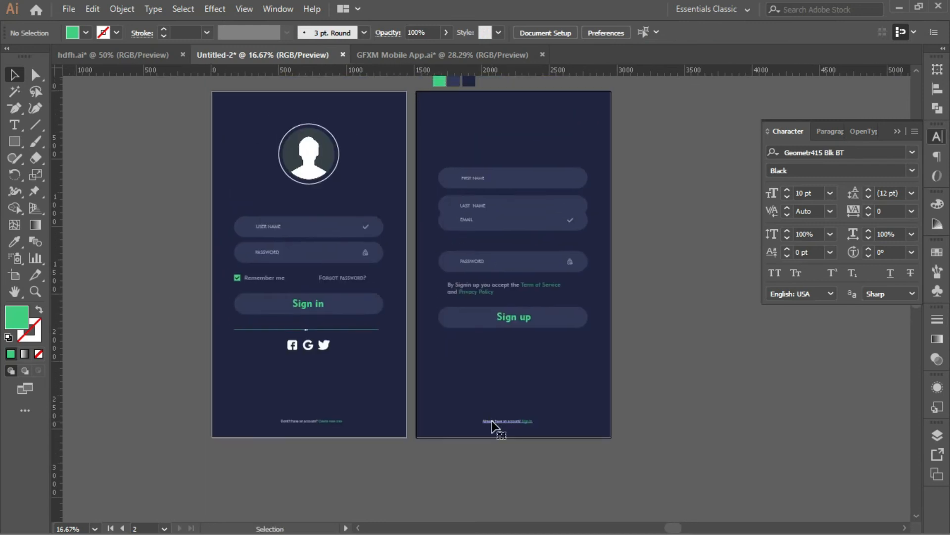
click(494, 425)
drag(494, 425, 505, 426)
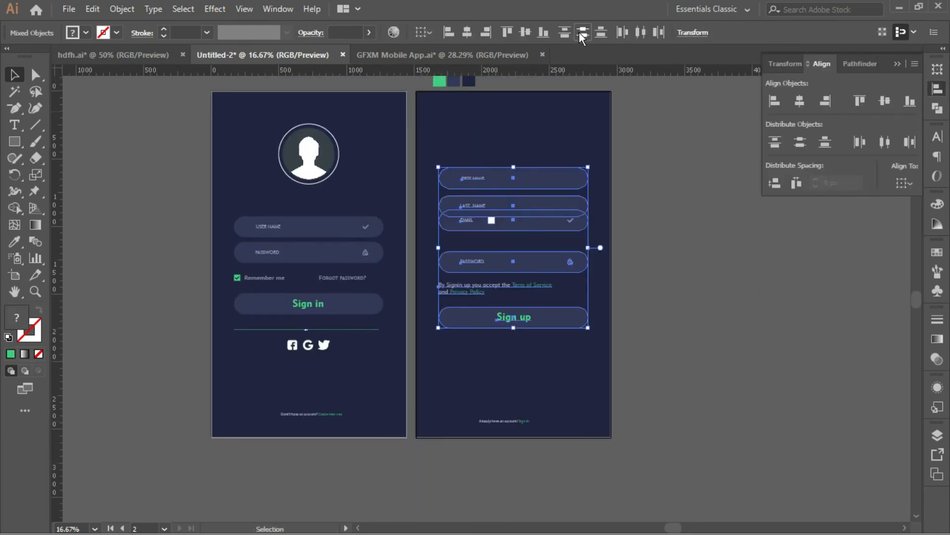
Distribute the fields, terms text and Sign up button by vertical centres, and align them with the account prompt by horizontal centres
click(581, 32)
click(506, 439)
drag(506, 420, 521, 178)
click(467, 33)
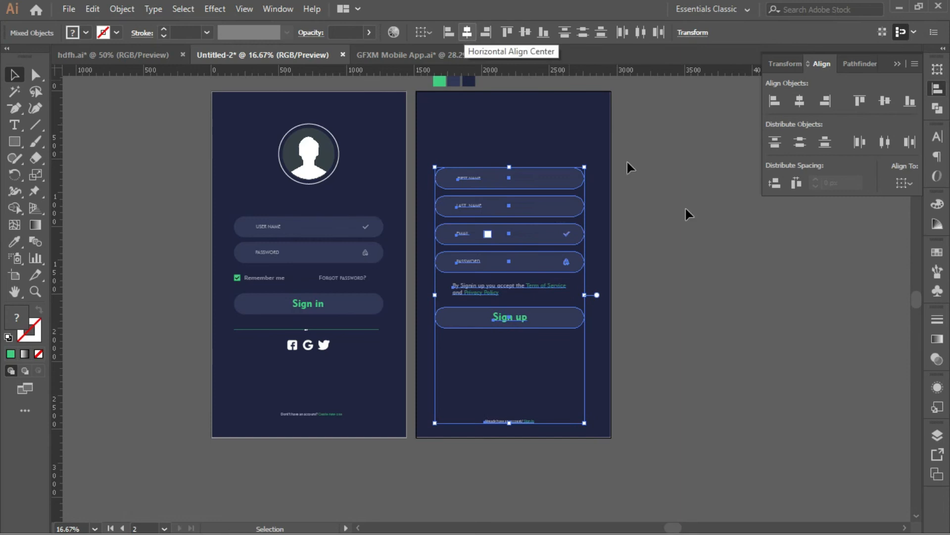
Nudge the sign-up contents except LAST NAME to the right, and align everything including LAST NAME by horizontal centres
shift+click(561, 202)
key(shift+Right)
key(shift+Right)
key(shift+Right)
key(shift+Right)
key(shift+Right)
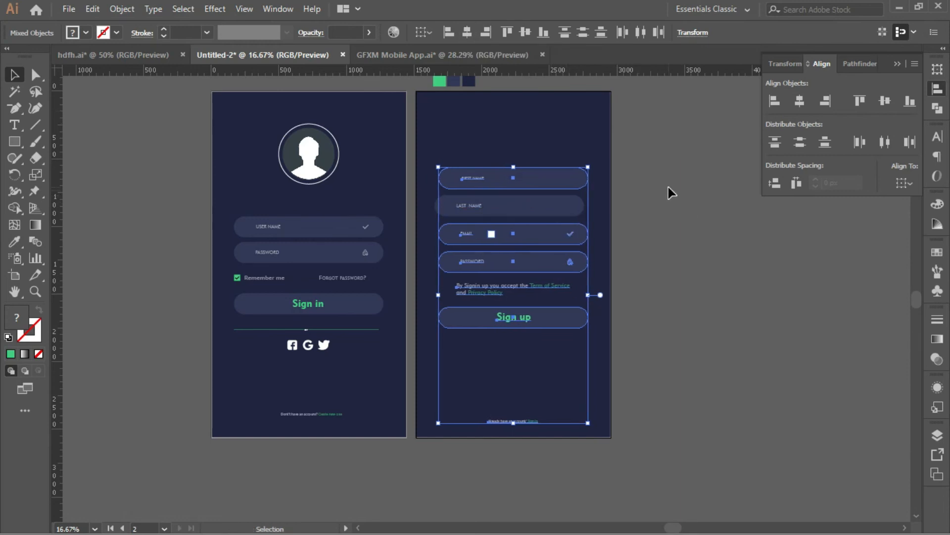
click(468, 33)
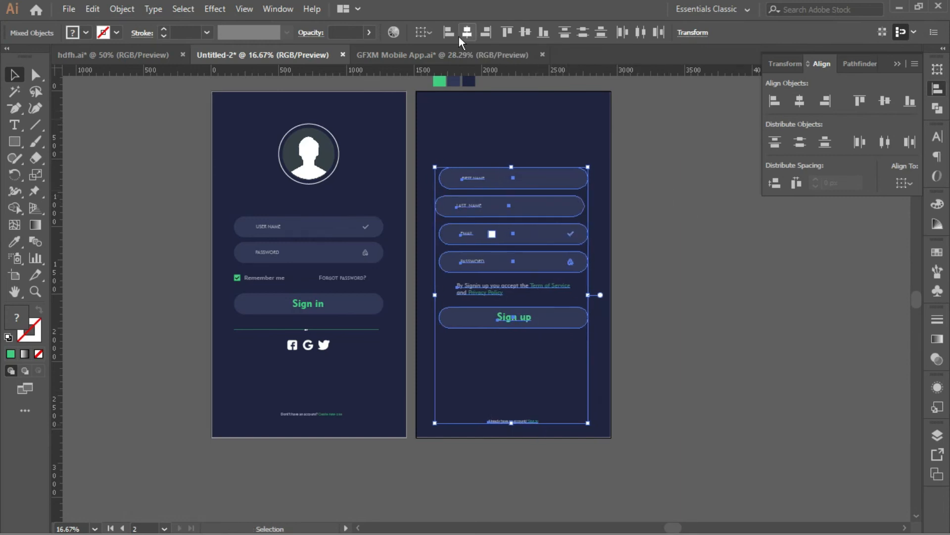
click(669, 145)
Align the login screen's contents by horizontal centres, and adjust the horizontal position of the contents and the Remember me row slightly
drag(276, 125, 354, 422)
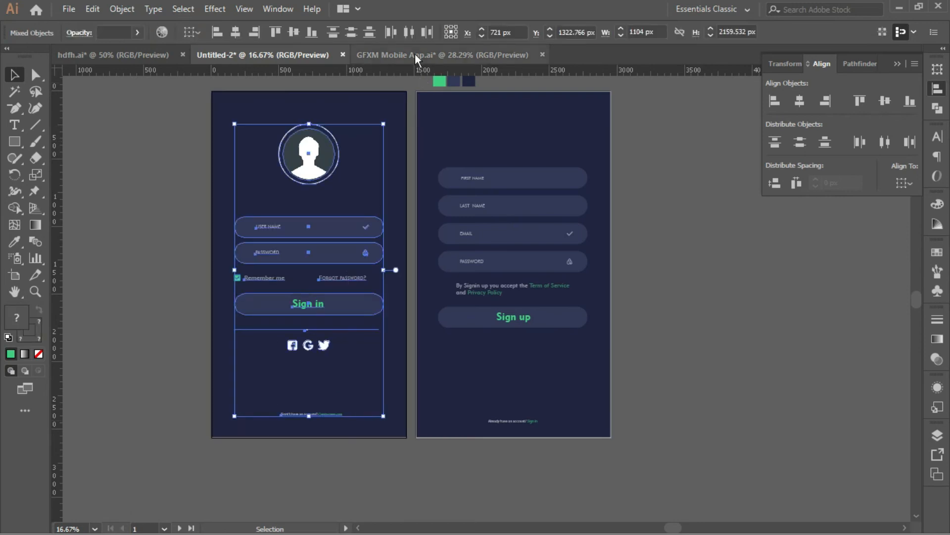
click(240, 30)
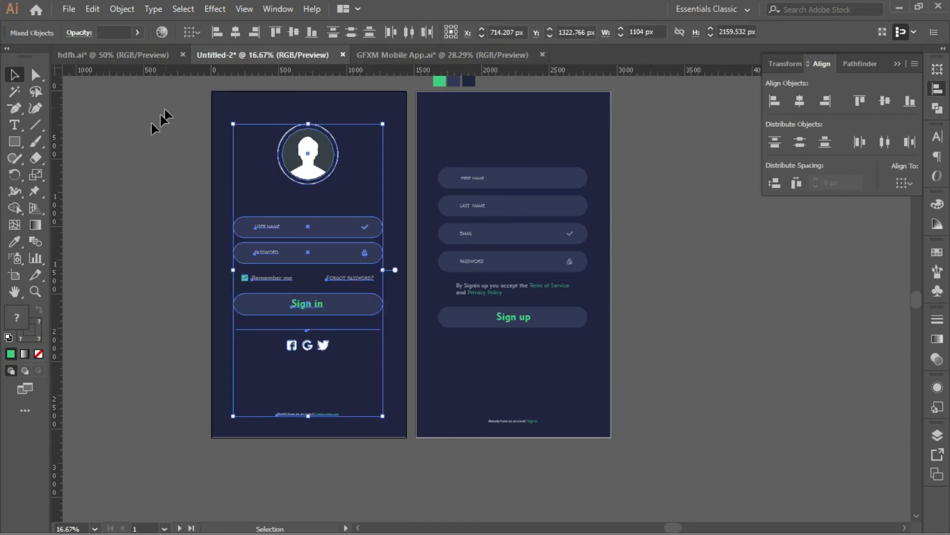
key(Right)
click(182, 175)
click(288, 283)
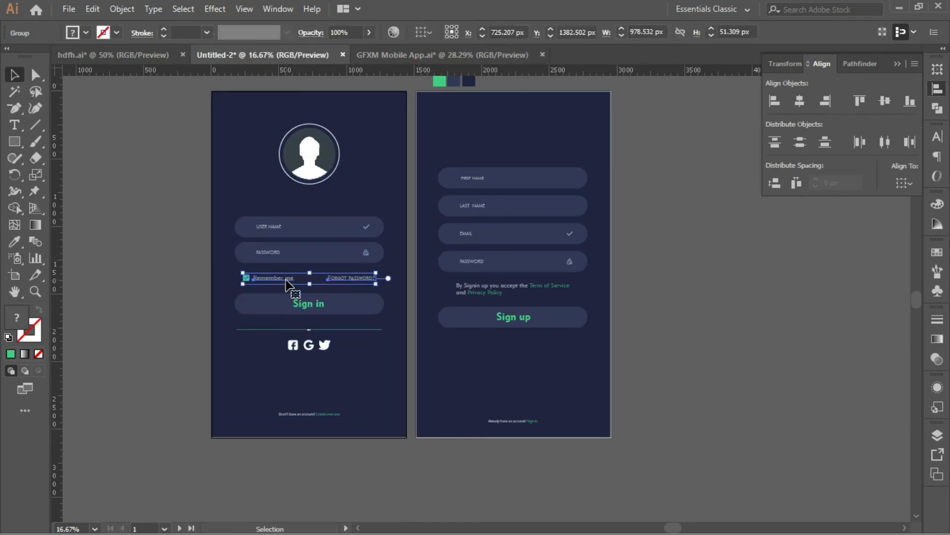
click(141, 211)
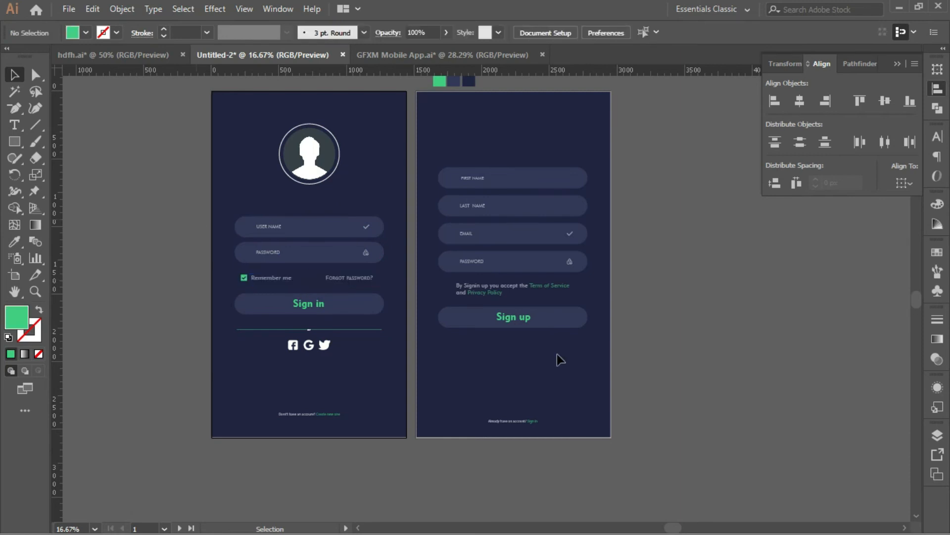
Place a horizontal guide just under the first artboard's account prompt and nudge the "Already have an account" line up to it
click(525, 424)
drag(462, 74, 333, 416)
key(ctrl+plus)
key(ctrl+plus)
key(ctrl+plus)
drag(568, 454, 542, 323)
click(546, 391)
key(shift+Up)
key(shift+Up)
key(shift+Up)
key(shift+Up)
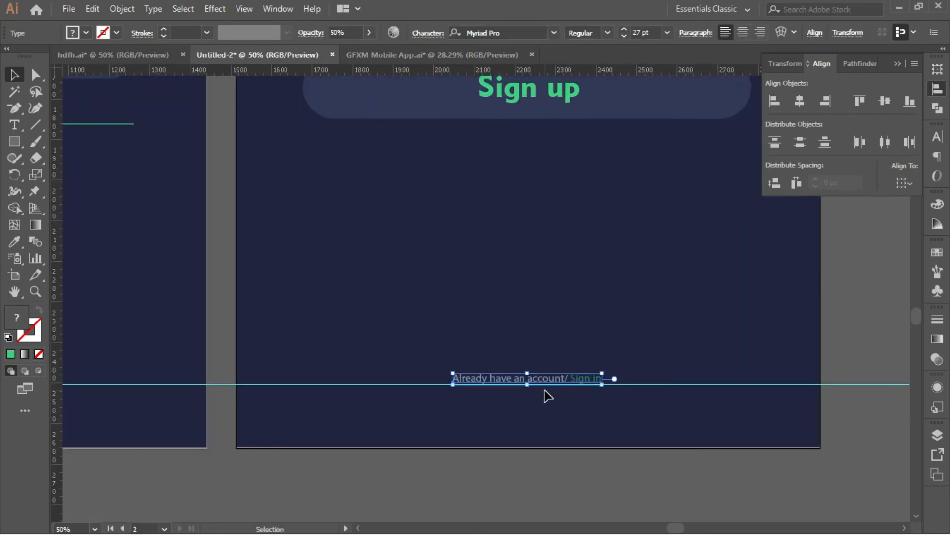
key(ctrl+minus)
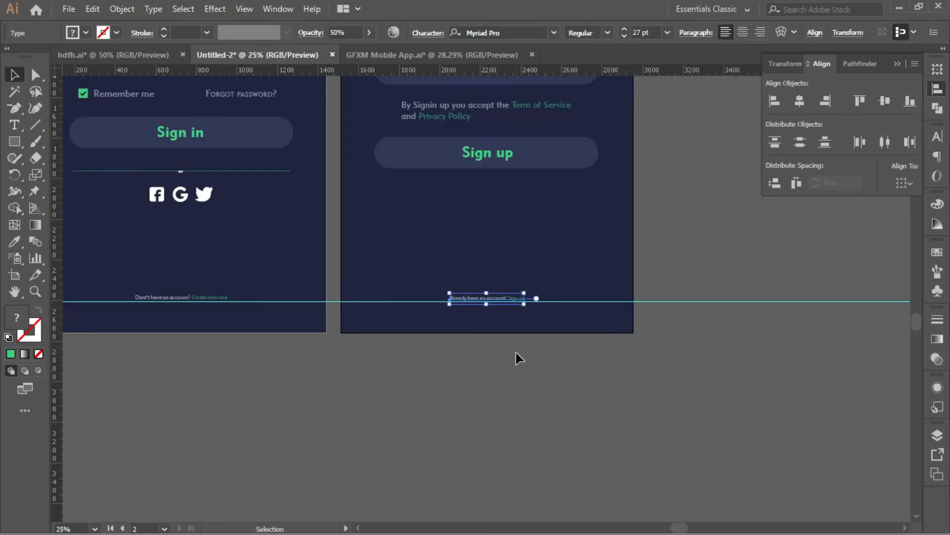
Place a horizontal guide across the FIRST NAME field and a vertical guide along the left edge of the sign-up fields
click(516, 352)
drag(486, 251, 655, 474)
key(ctrl+minus)
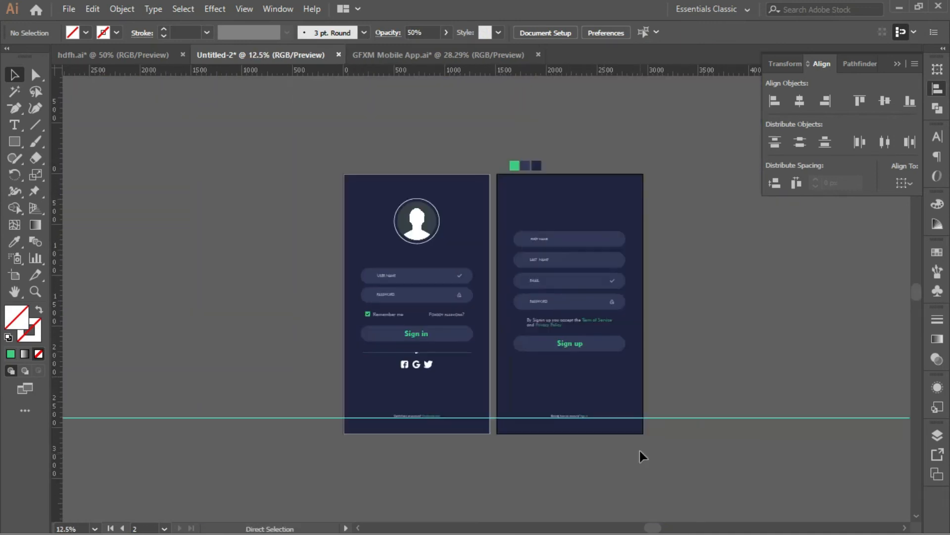
double_click(57, 235)
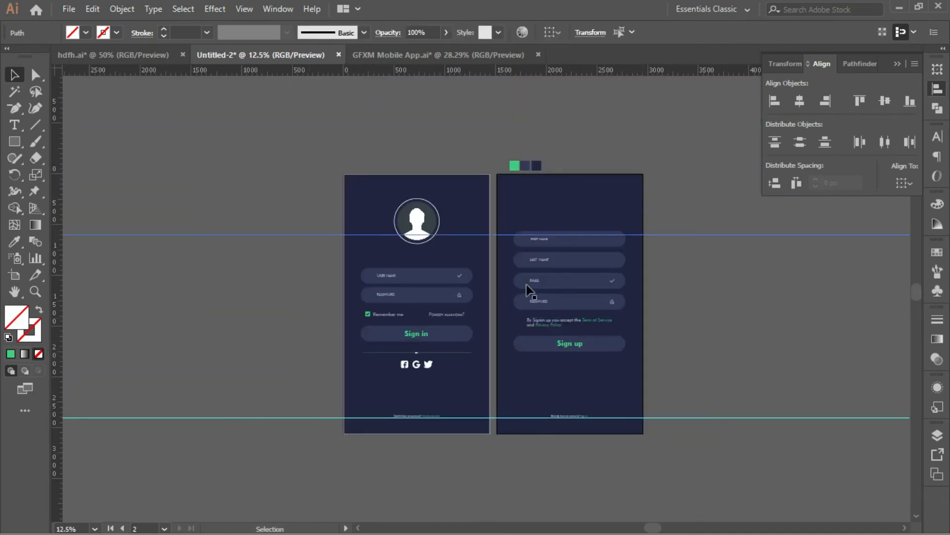
drag(57, 241, 513, 268)
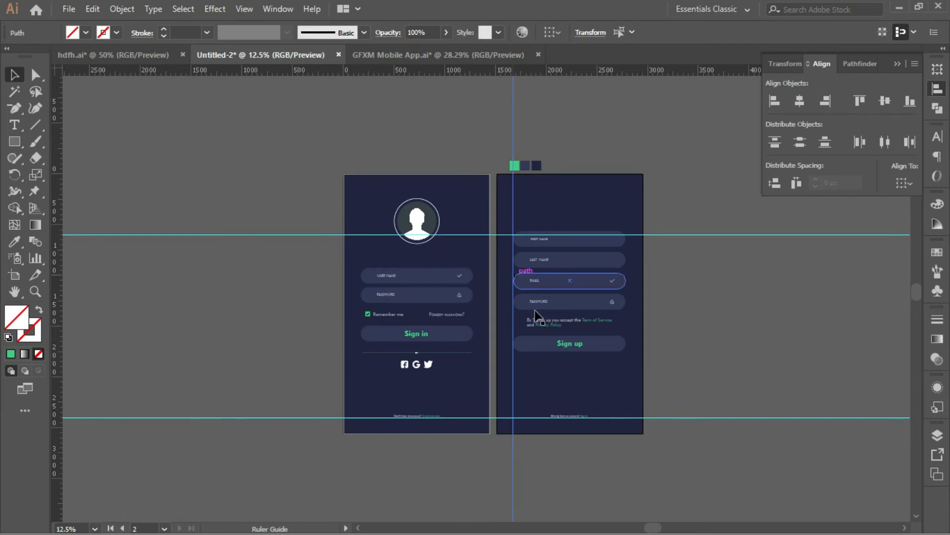
Nudge the terms text on the sign-up screen left until its edge meets the vertical guide
click(539, 322)
key(shift+Left)
key(shift+Left)
key(shift+Left)
key(shift+Left)
key(shift+Left)
key(shift+Left)
key(shift+Left)
key(shift+Left)
key(shift+Left)
key(shift+Left)
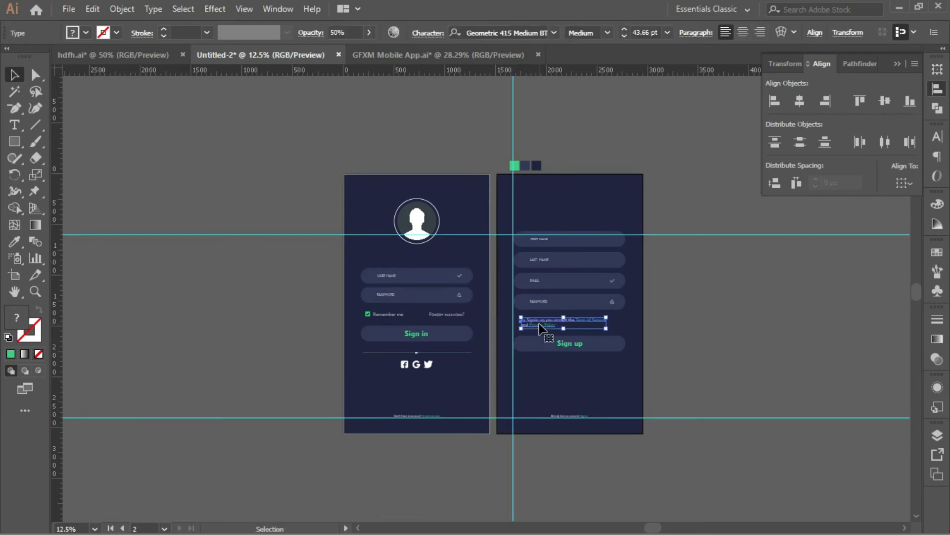
key(ctrl+equal)
key(ctrl+equal)
key(ctrl+equal)
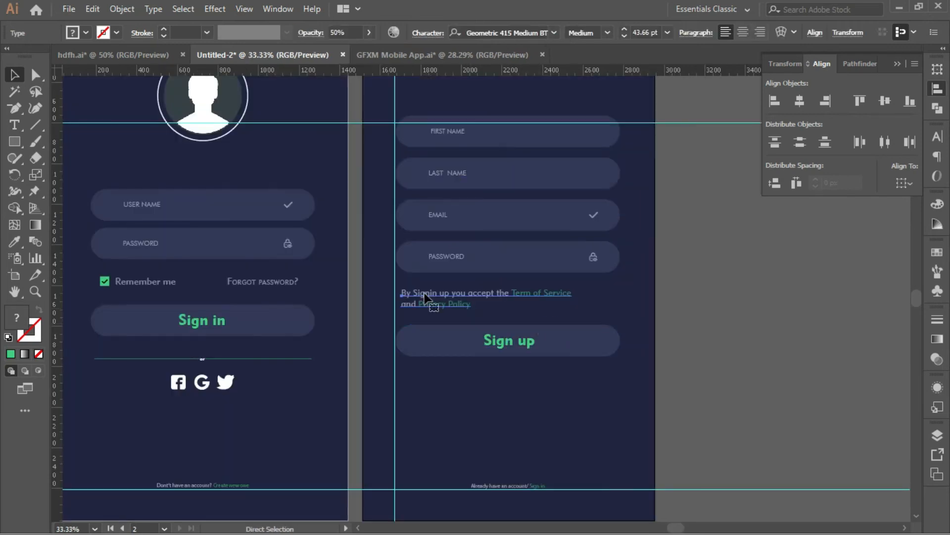
key(Left)
key(Left)
key(Left)
key(Left)
key(Left)
key(Left)
key(Left)
key(Left)
key(Left)
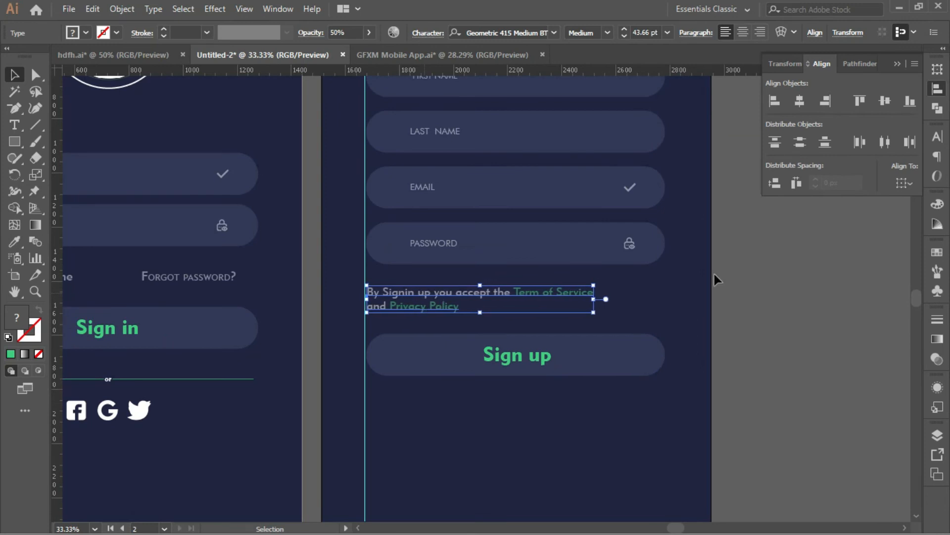
Indent the terms text slightly to the right of the fields' left edge, and delete the vertical guide
click(786, 276)
drag(486, 265, 788, 276)
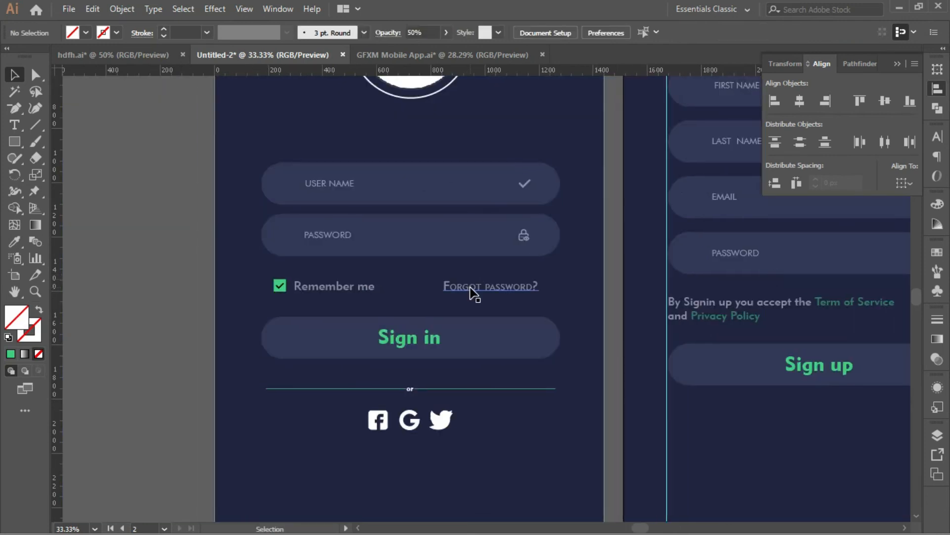
drag(511, 276, 343, 279)
click(545, 315)
key(shift+Right)
key(shift+Right)
key(shift+Right)
key(shift+Right)
key(shift+Right)
key(shift+Right)
key(shift+Right)
key(shift+Right)
key(shift+Right)
key(shift+Right)
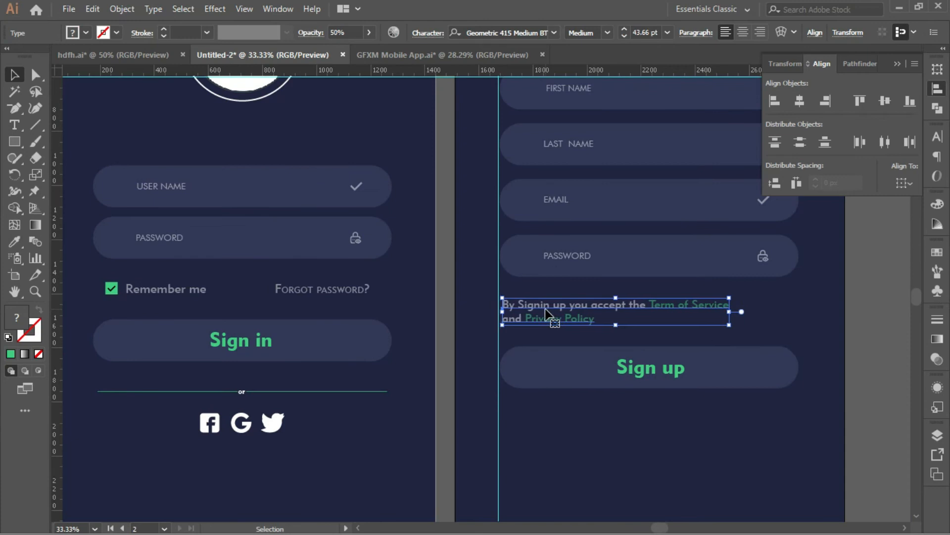
key(shift+Right)
key(shift+Right)
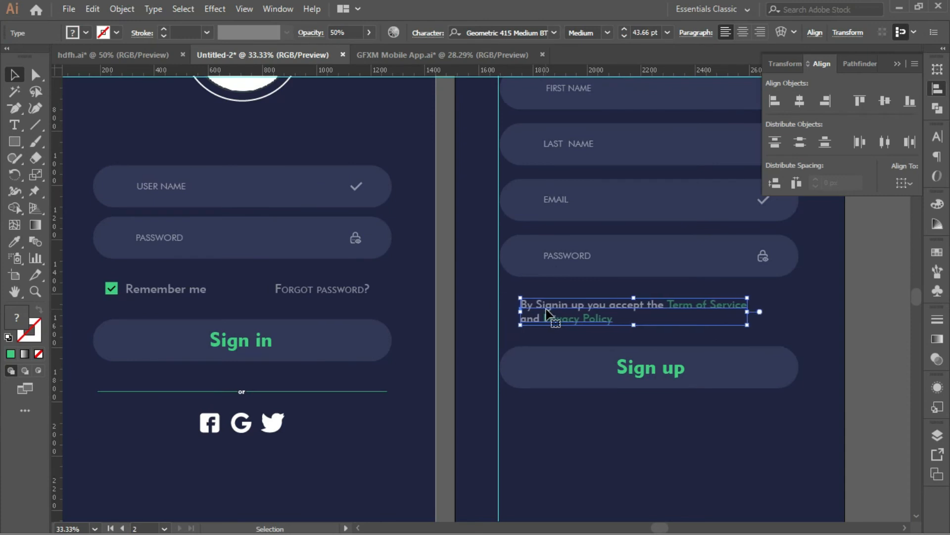
click(501, 281)
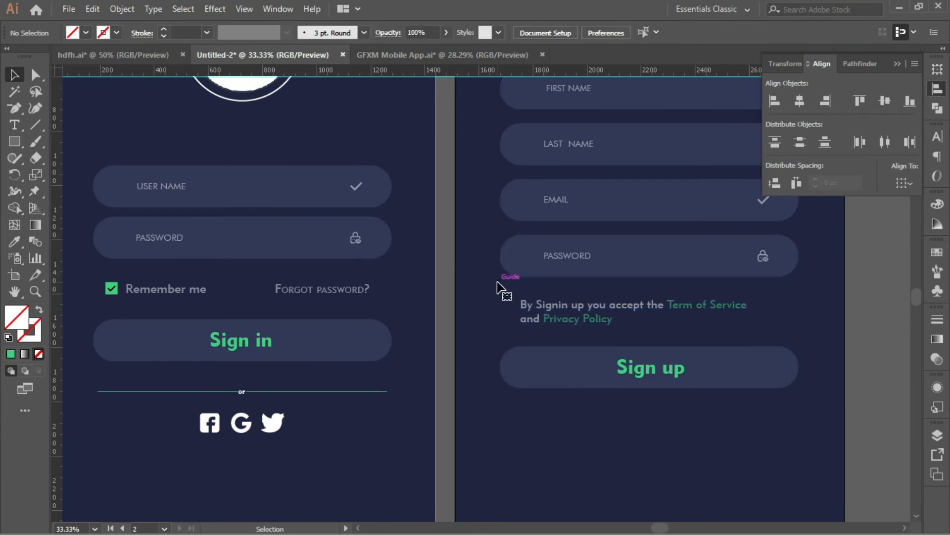
Move the upper horizontal guide to the login screen's "or" divider and lower the Sign up button to meet it
drag(449, 267, 429, 292)
drag(450, 126, 402, 441)
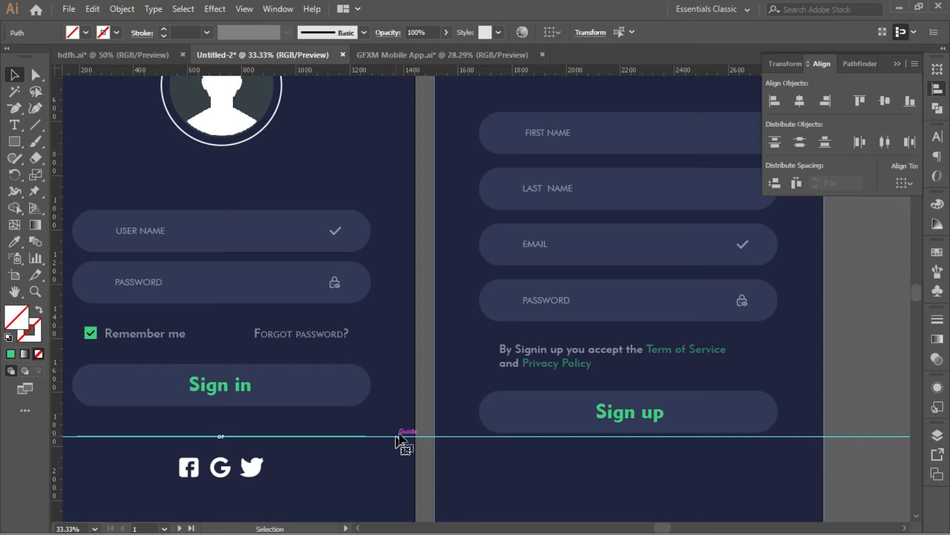
click(534, 424)
drag(534, 424, 537, 431)
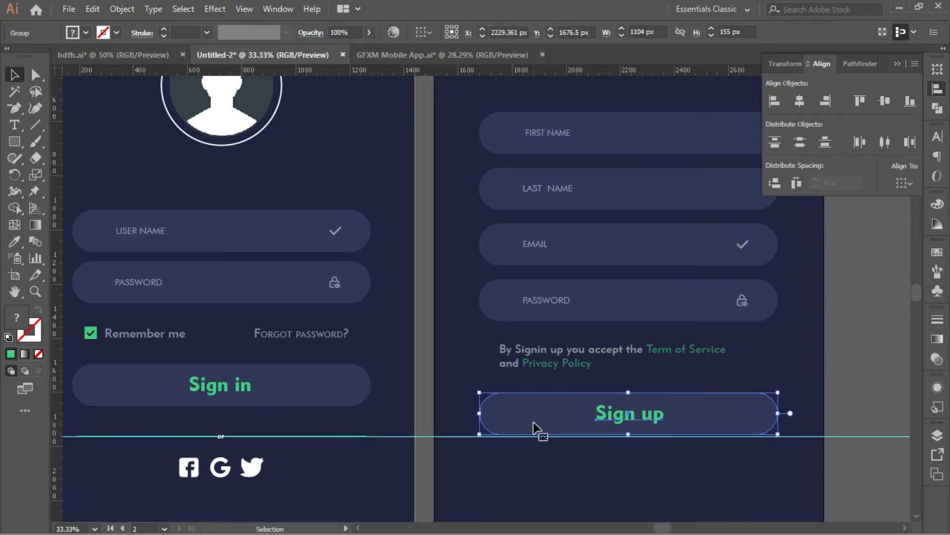
Distribute the four sign-up fields, terms text and Sign up button by vertical centres
click(536, 376)
drag(540, 115, 663, 437)
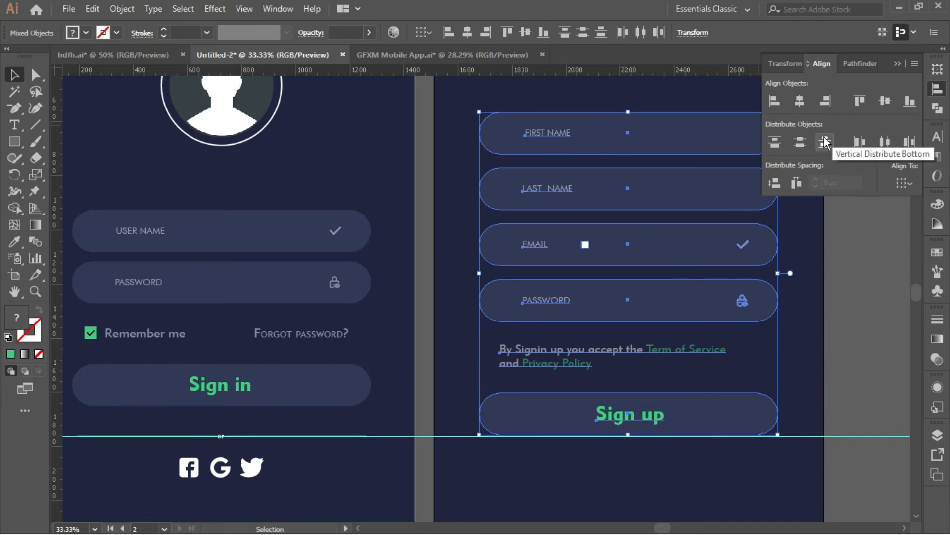
click(800, 142)
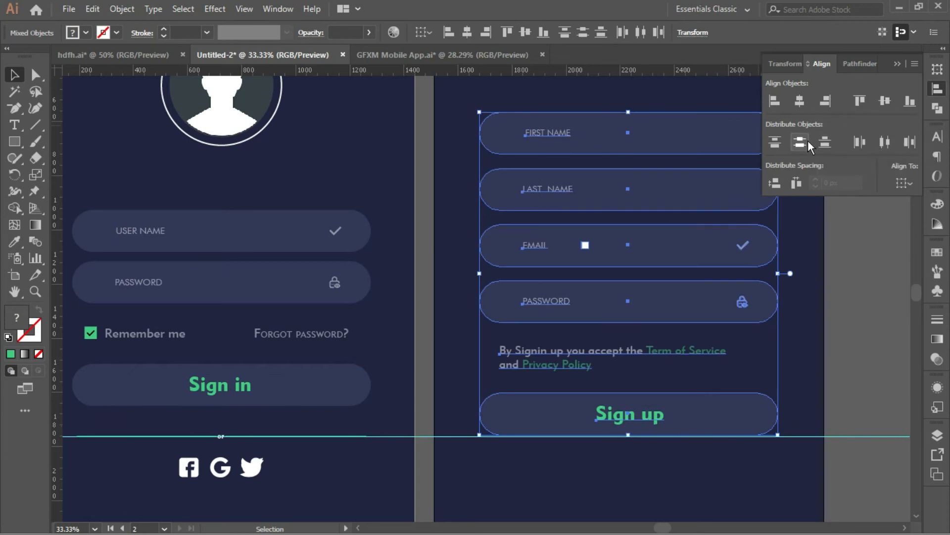
click(883, 237)
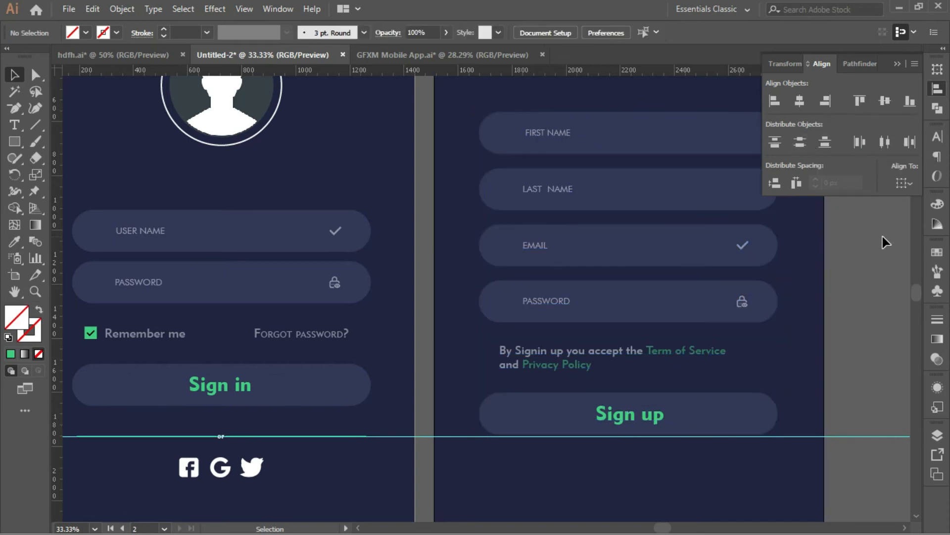
Move the terms text up slightly so it sits closer to the PASSWORD field on the sign-up screen
key(space)
drag(782, 319, 748, 328)
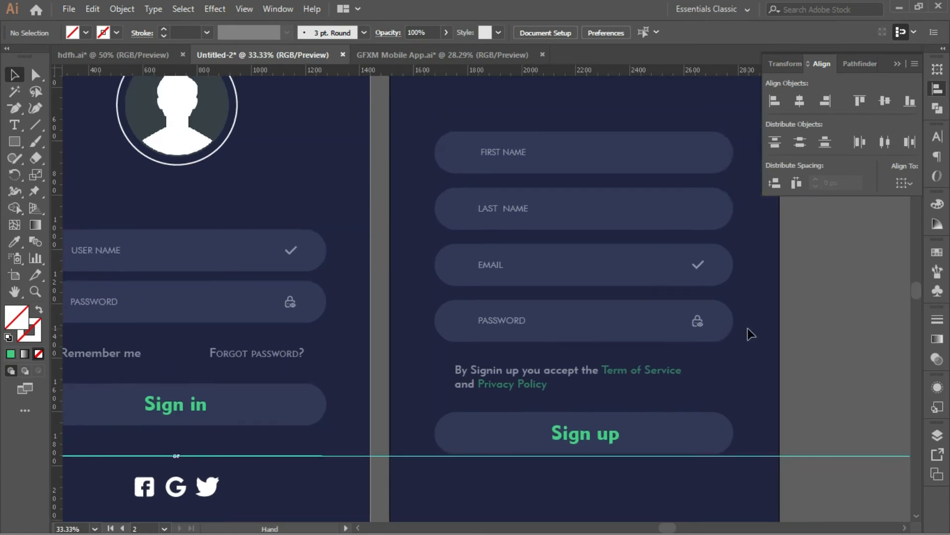
drag(636, 372, 632, 364)
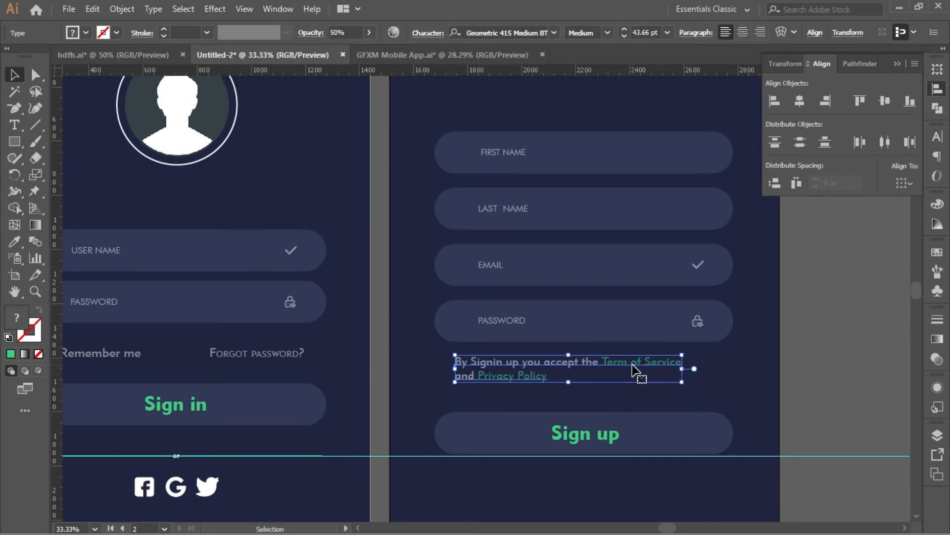
click(870, 333)
drag(634, 287, 719, 320)
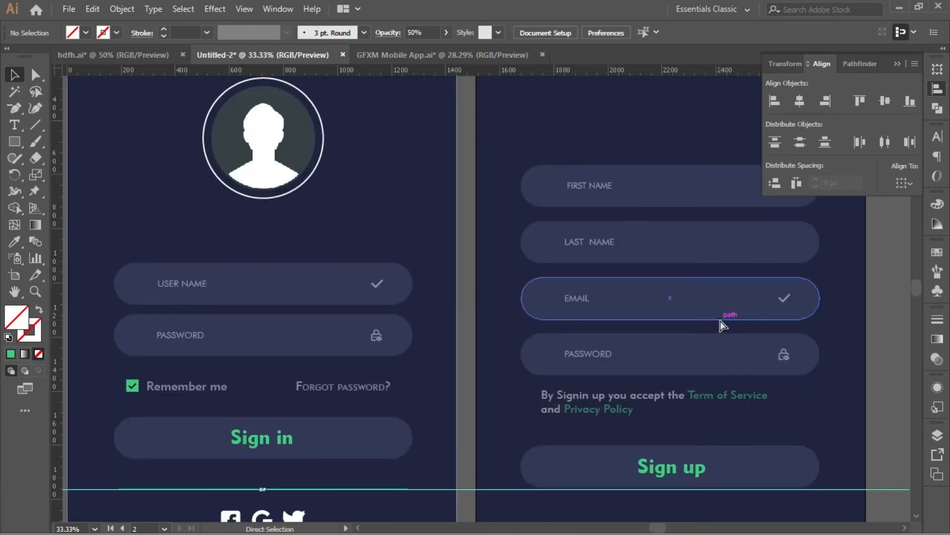
Unlock and delete the two remaining horizontal guides
key(ctrl+minus)
key(ctrl+minus)
key(ctrl+minus)
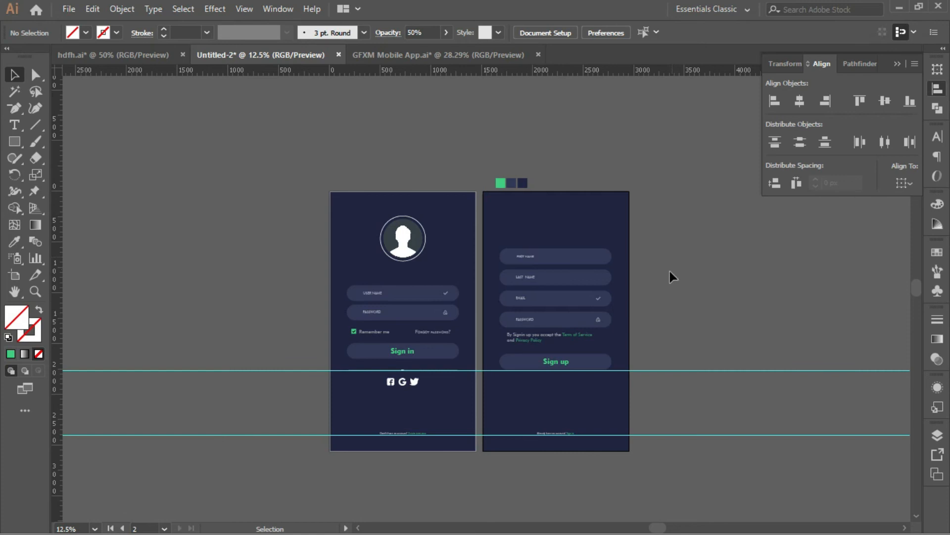
key(ctrl+alt+2)
key(Delete)
Paste the white back arrow and place it in the upper-left corner of the sign-up artboard
key(ctrl+v)
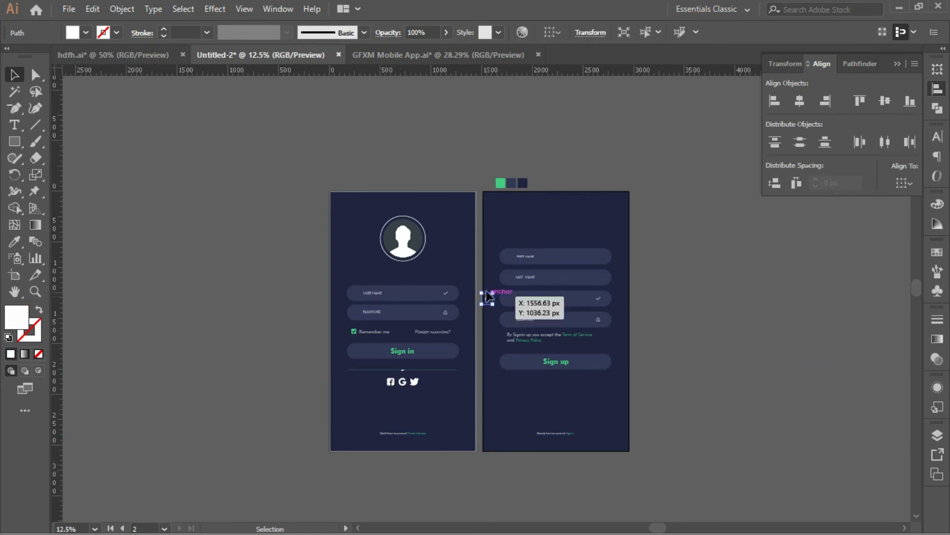
drag(487, 296, 497, 204)
click(557, 145)
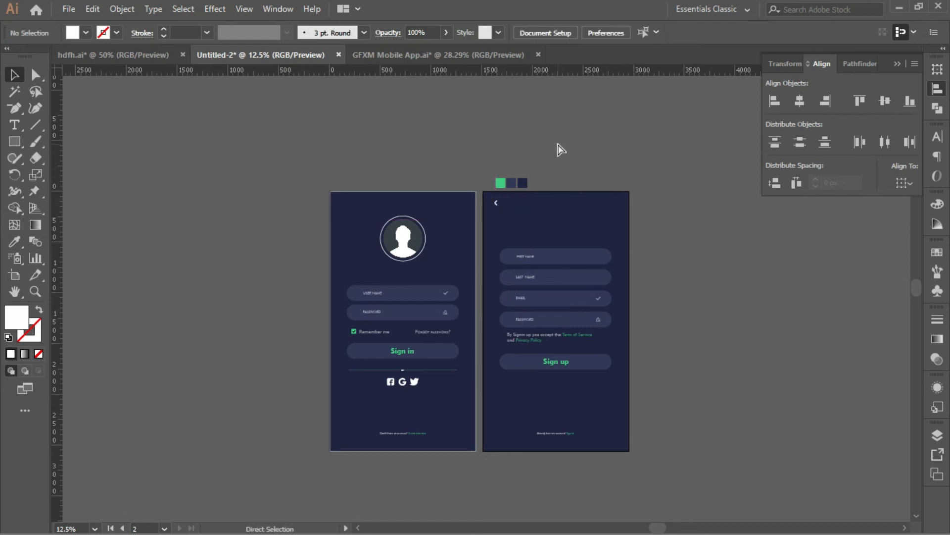
Fine-tune the back arrow's position by moving it slightly down and to the right in the sign-up artboard's corner
key(ctrl+equal)
key(ctrl+equal)
key(ctrl+equal)
key(ctrl+equal)
key(ctrl+equal)
key(space)
drag(502, 123, 453, 514)
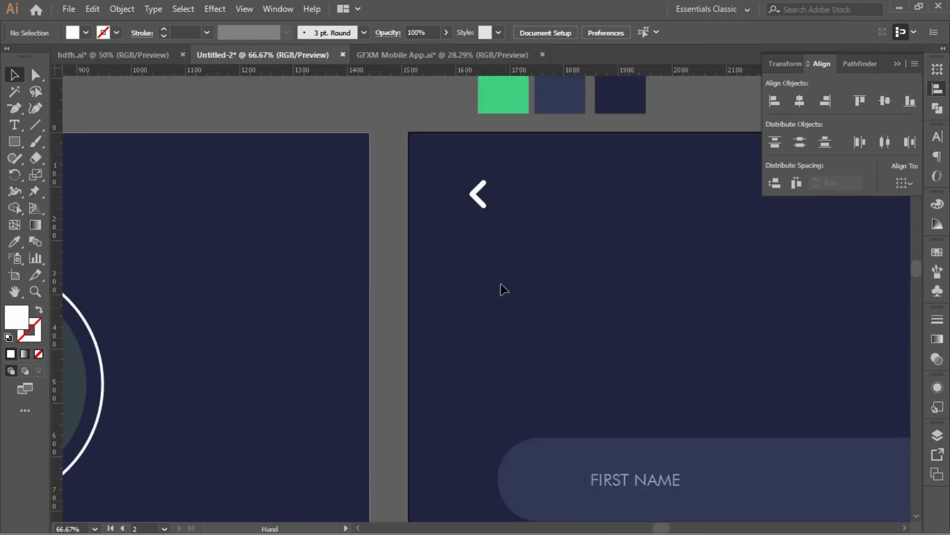
click(479, 200)
drag(486, 180, 480, 210)
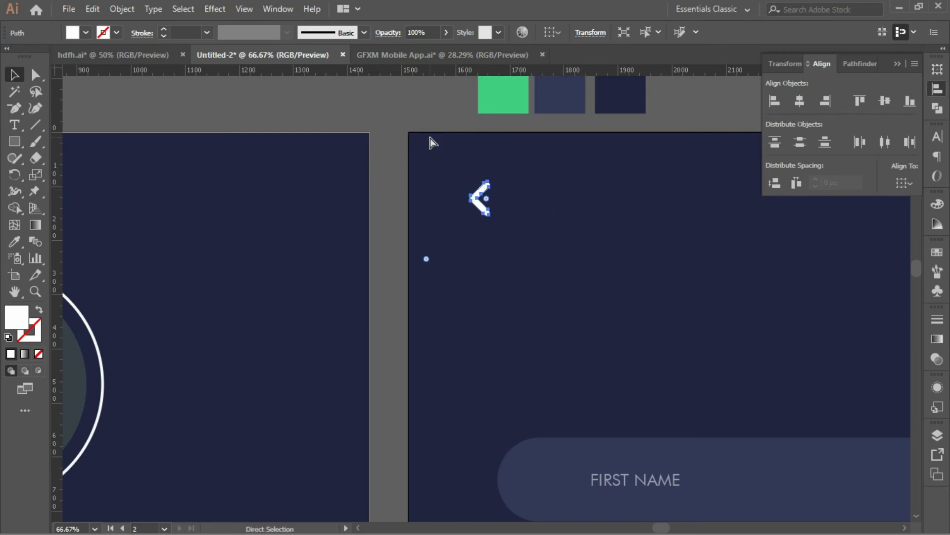
Copy the back arrow horizontally to the matching upper-left corner of the login artboard
key(ctrl+minus)
key(ctrl+minus)
key(ctrl+minus)
click(447, 188)
key(space)
drag(449, 188, 518, 85)
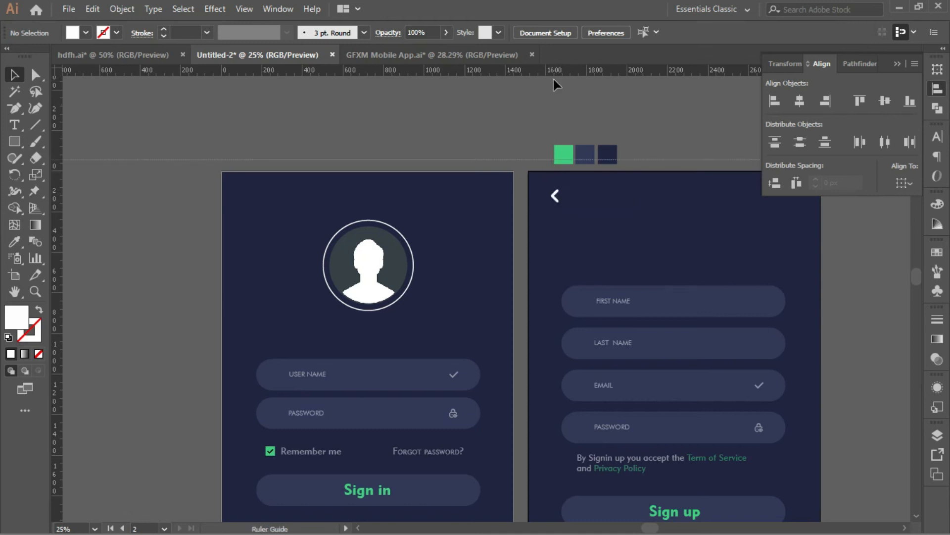
scroll(554, 198, up, 2)
click(553, 251)
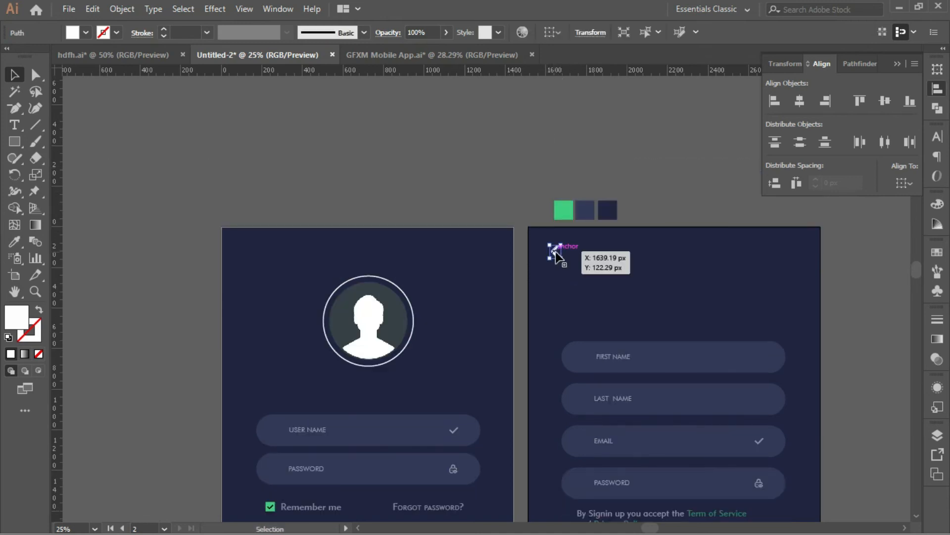
drag(556, 251, 252, 251)
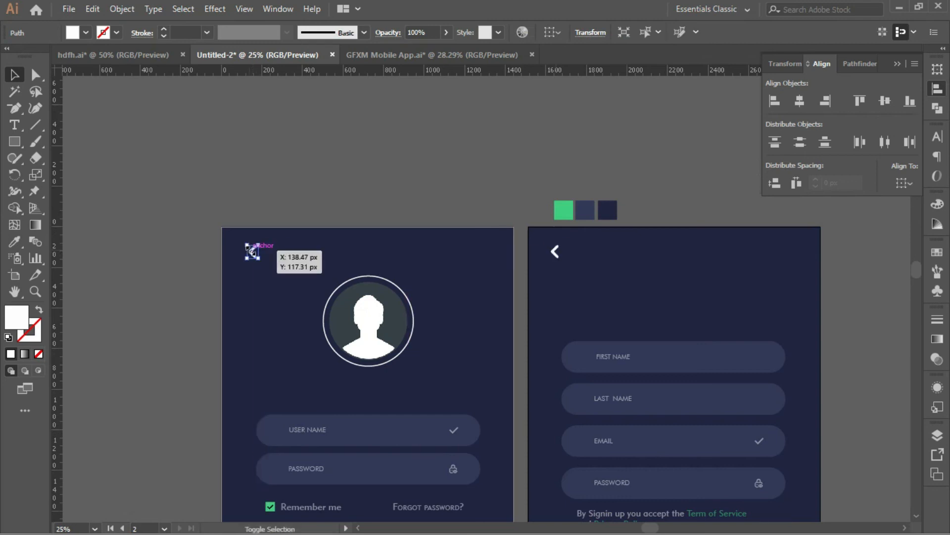
click(331, 184)
Try shifting the sign-up screen's back arrow slightly to the right, and return it to its previous position
click(555, 253)
shift+click(555, 251)
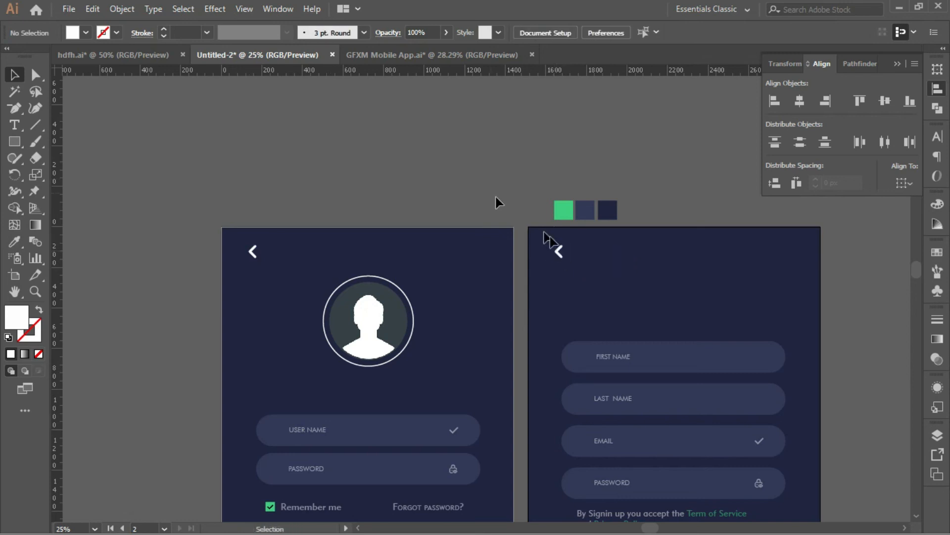
shift+click(558, 252)
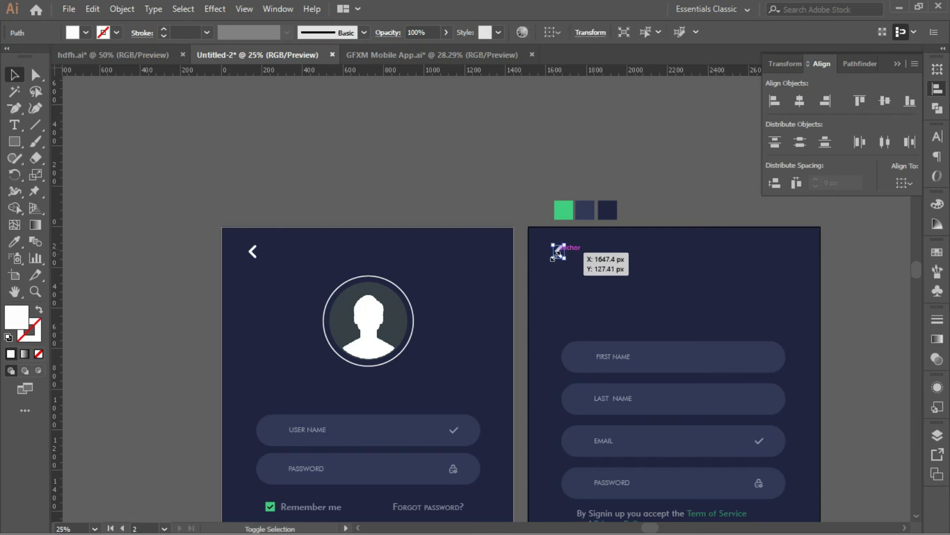
shift+click(557, 254)
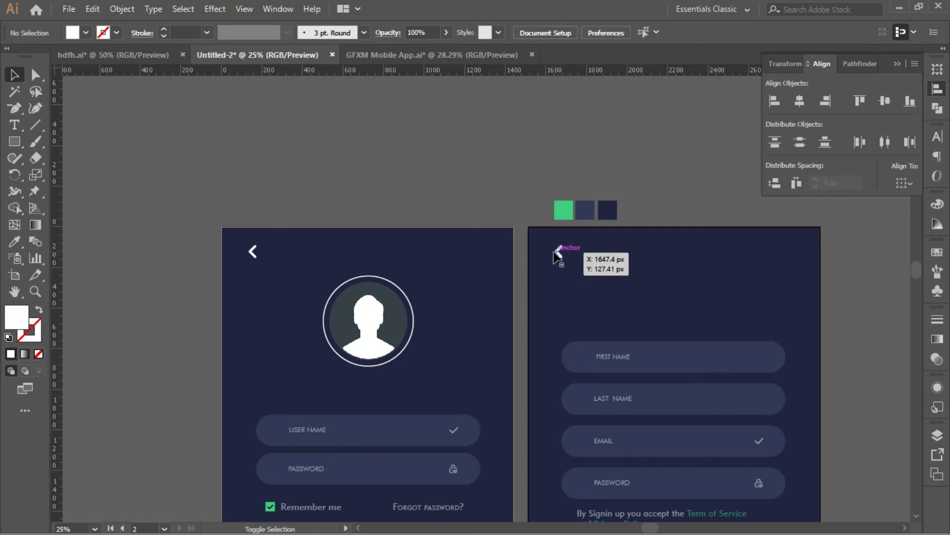
click(559, 256)
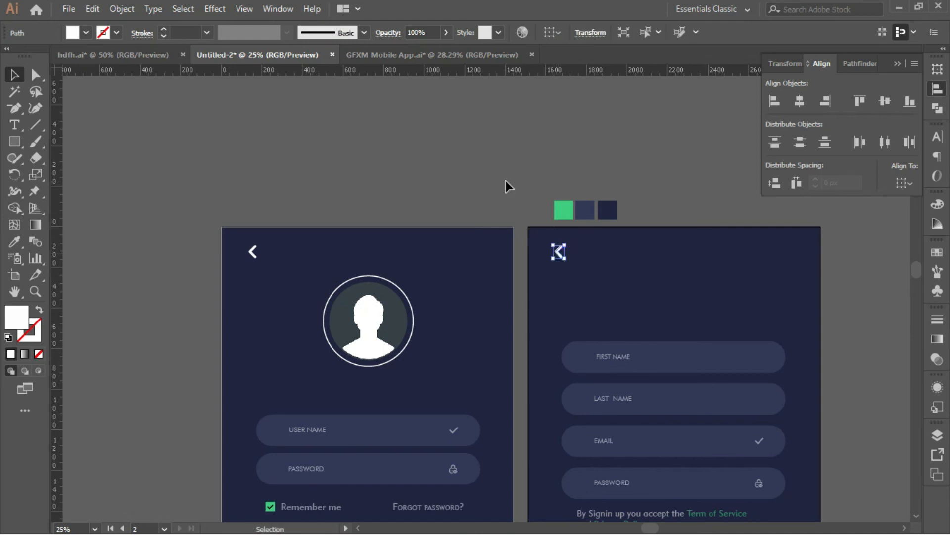
drag(559, 252, 556, 254)
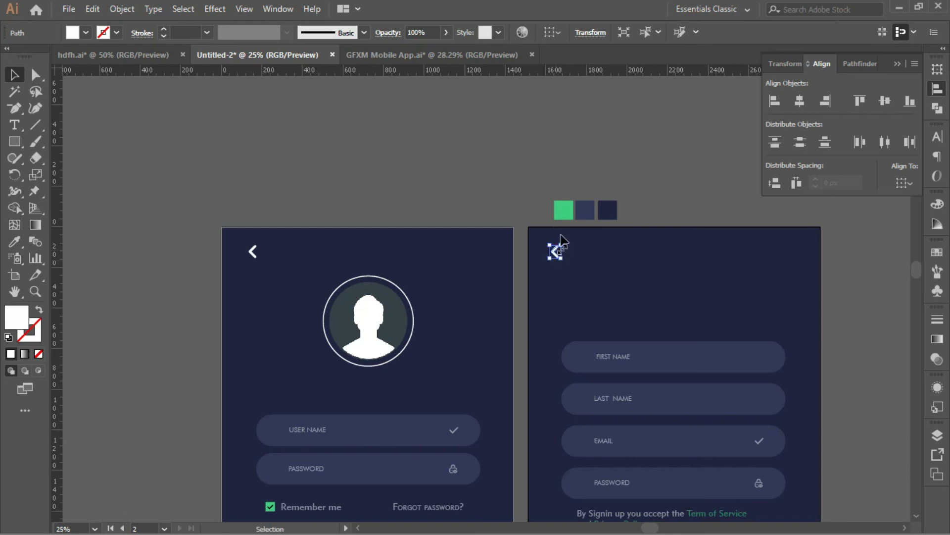
click(542, 159)
Nudge the sign-up back arrow slightly right against a temporary vertical guide at the fields' left edge, and delete the guide
drag(57, 200, 563, 357)
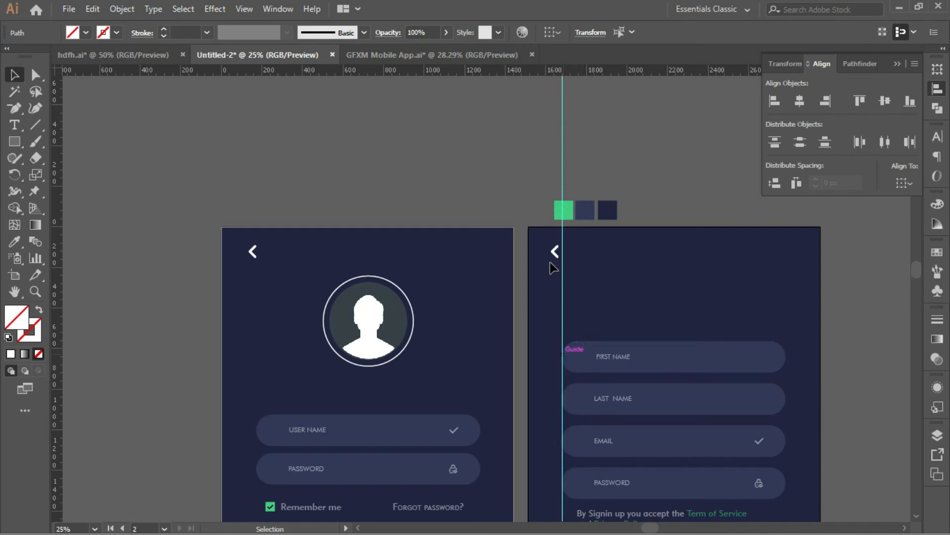
click(553, 253)
click(553, 253)
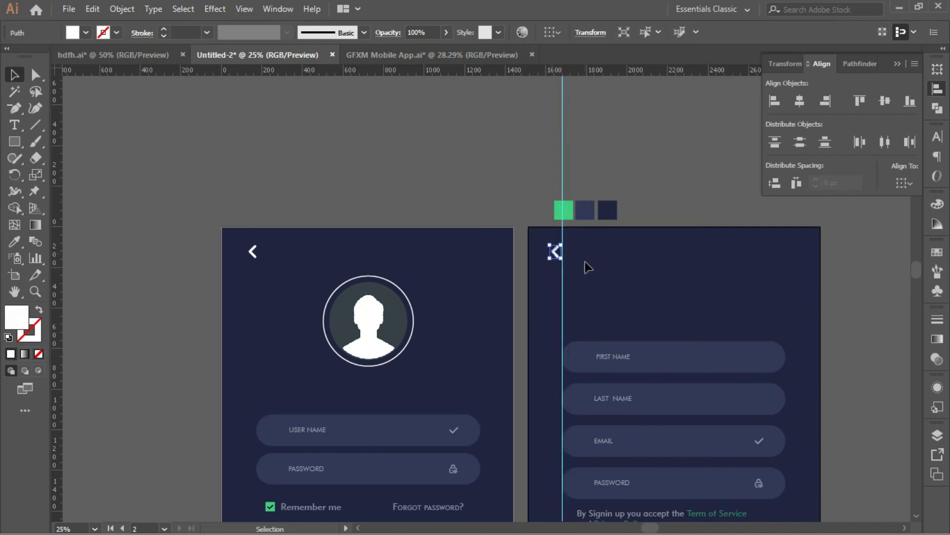
click(562, 156)
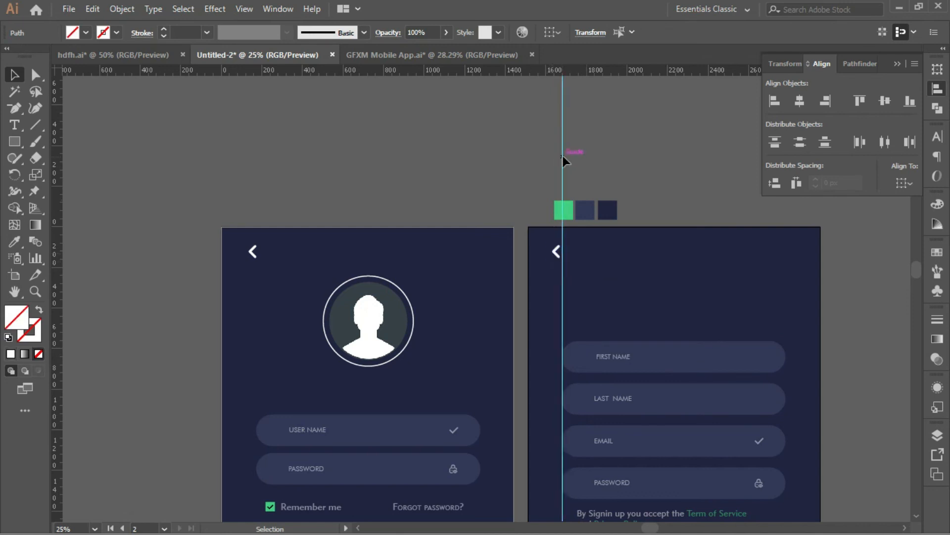
key(Delete)
key(ctrl+minus)
key(ctrl+minus)
key(ctrl+minus)
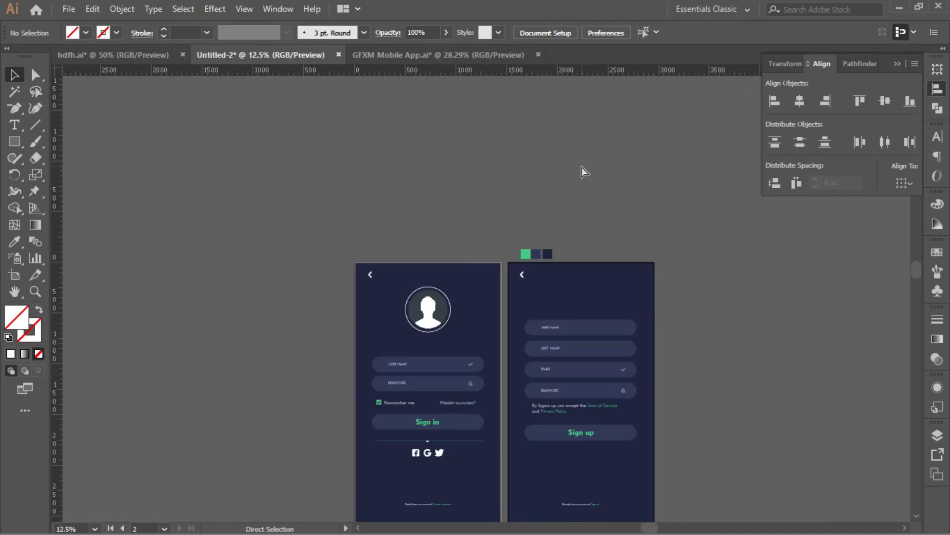
Try enlarging the "Already have an account?" text near the sign-up screen's bottom edge, and undo the resize
drag(681, 345, 669, 290)
key(ctrl+plus)
key(ctrl+plus)
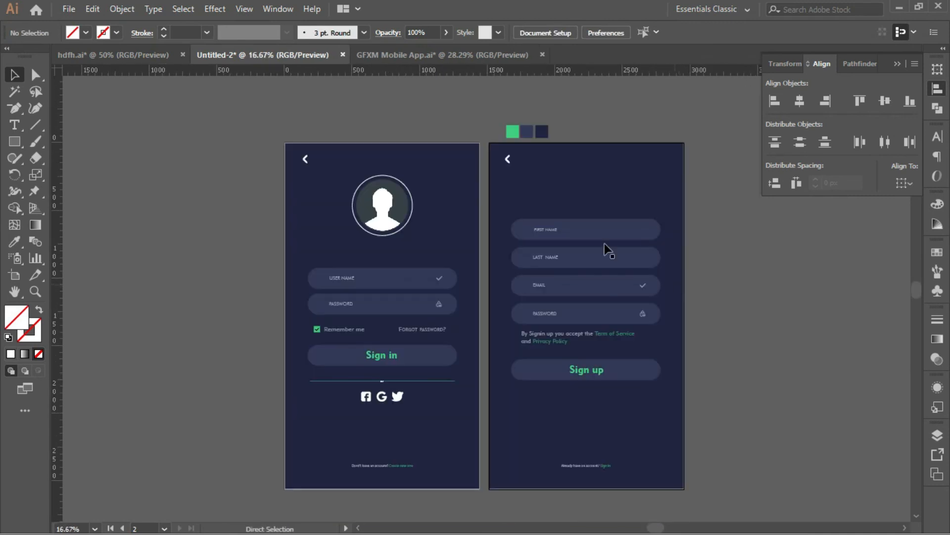
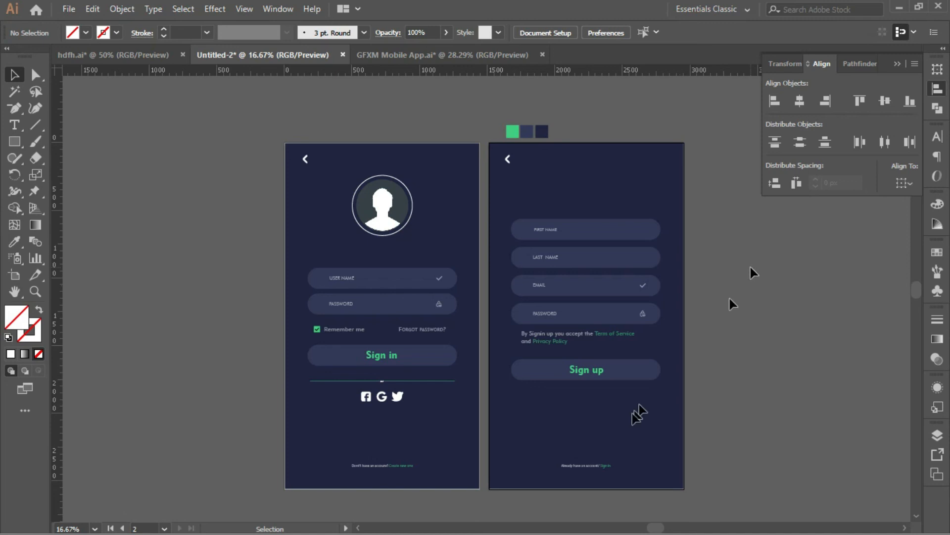
click(613, 466)
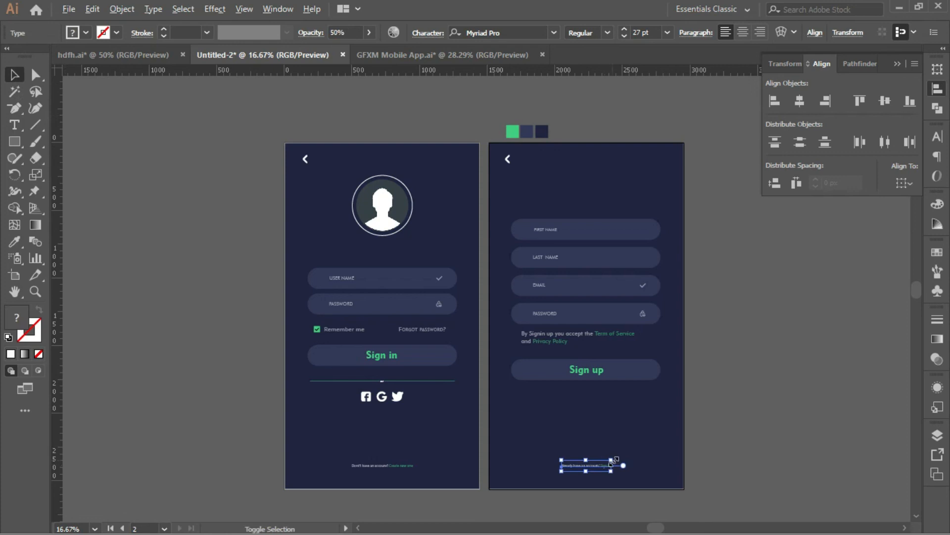
drag(614, 461, 636, 458)
click(776, 396)
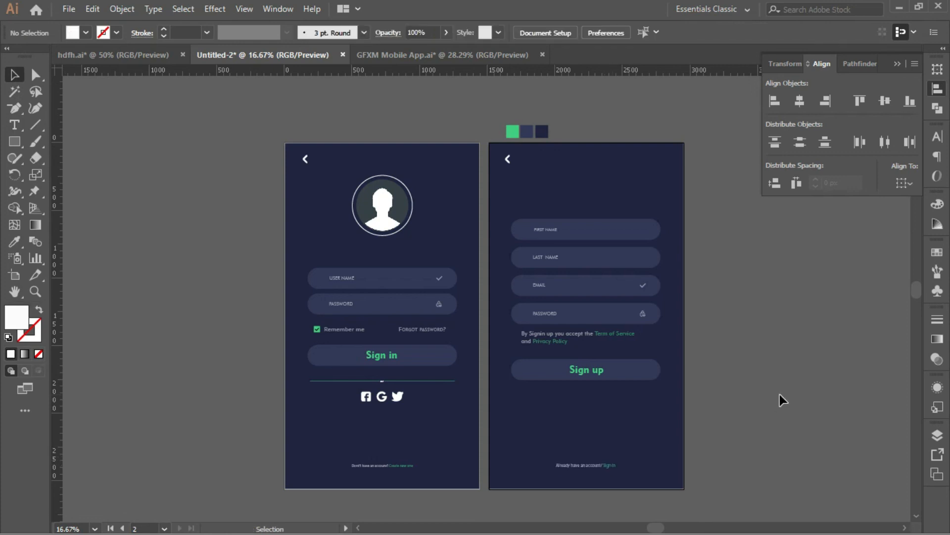
key(ctrl+z)
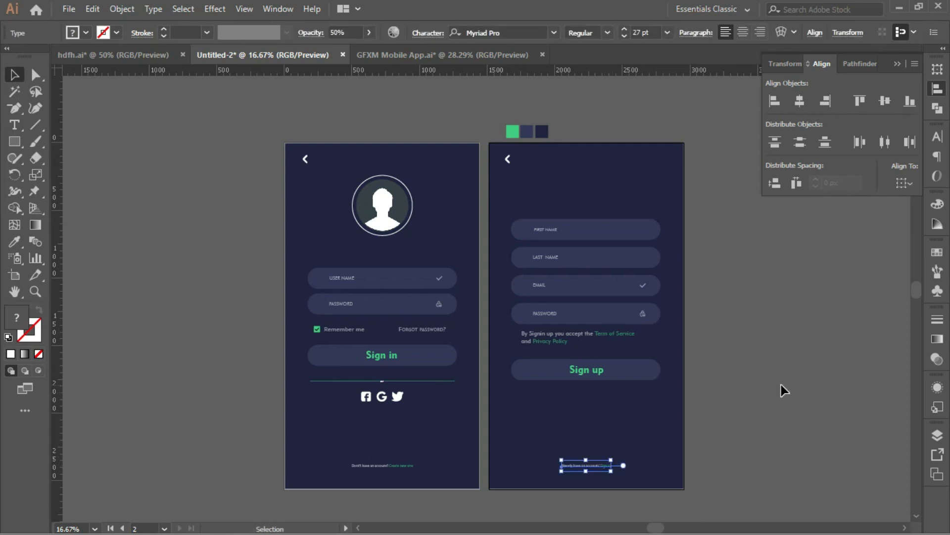
click(784, 392)
Copy the "Sign in" text from the login button and place the copy above the sign-up screen's FIRST NAME field
key(ctrl+minus)
click(375, 318)
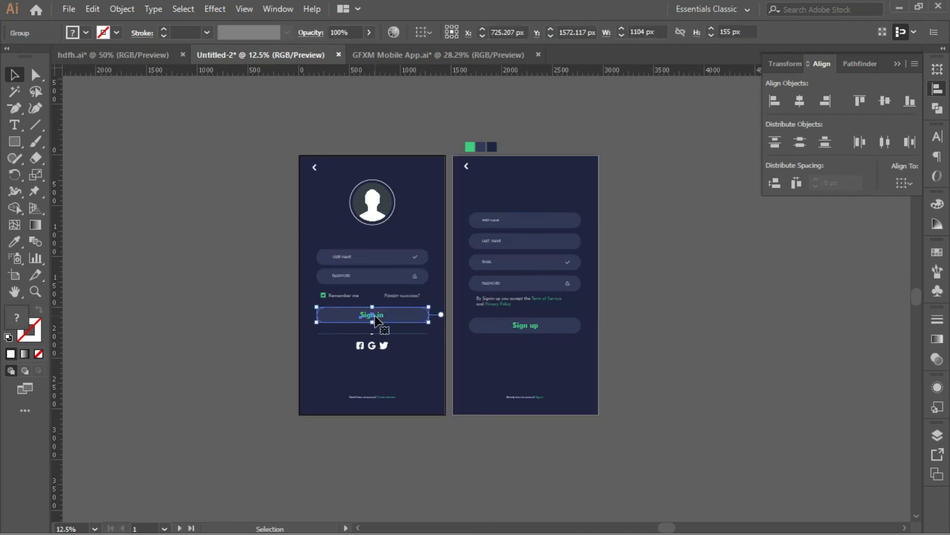
double_click(375, 316)
click(379, 316)
key(ctrl+c)
double_click(513, 126)
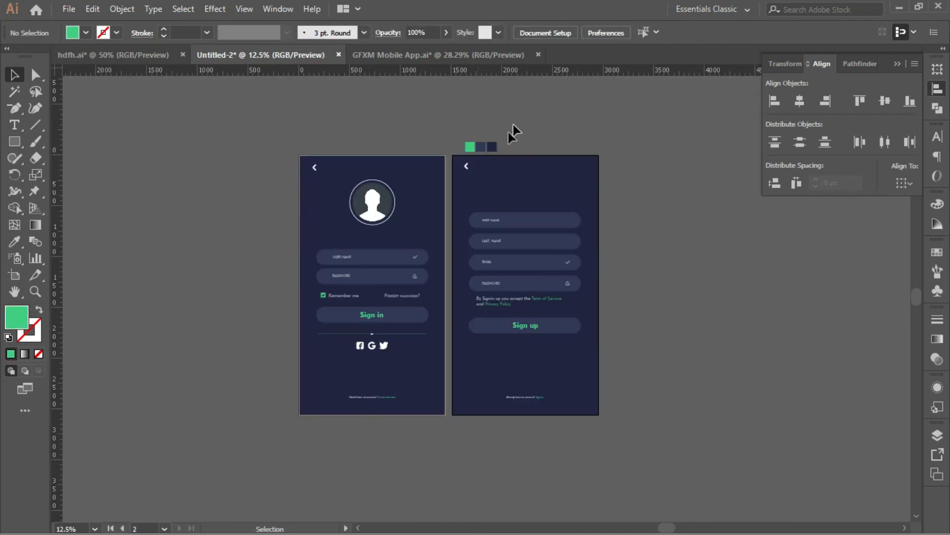
key(ctrl+v)
drag(504, 307, 506, 184)
Set the font size of the copied "Sign in" text to 100 pt
key(ctrl+t)
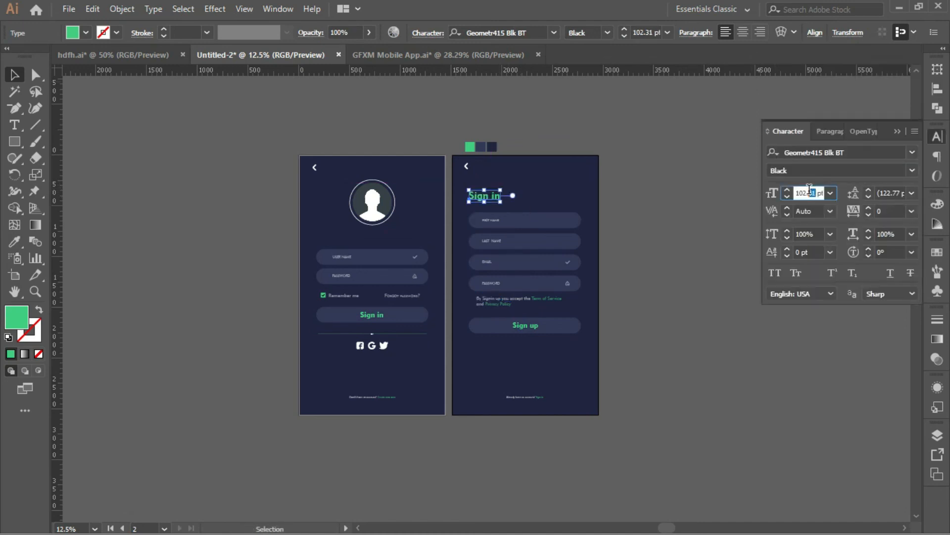
drag(798, 193, 829, 198)
text(00)
key(Return)
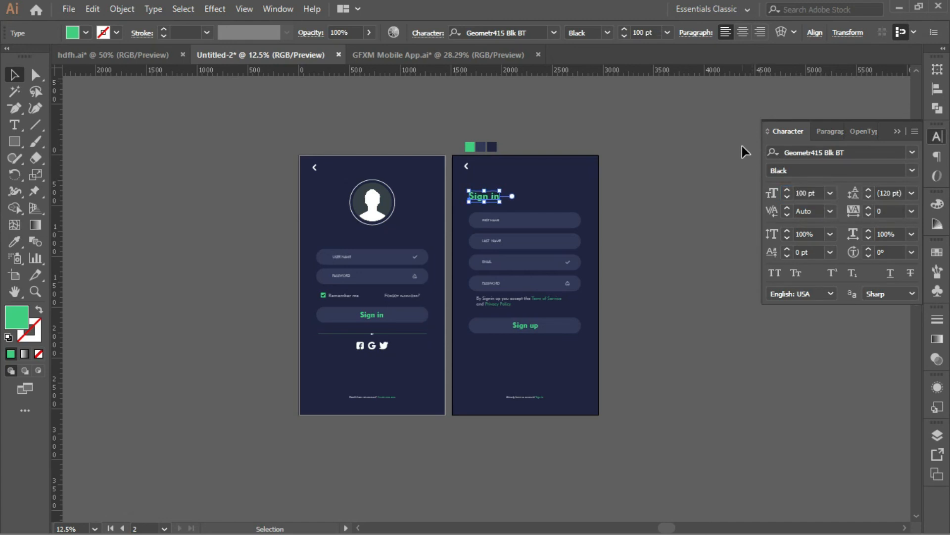
Change the "Sign in" heading's fill to white and scale the text up to about 110 pt
double_click(16, 317)
click(294, 181)
click(605, 187)
click(635, 143)
click(491, 196)
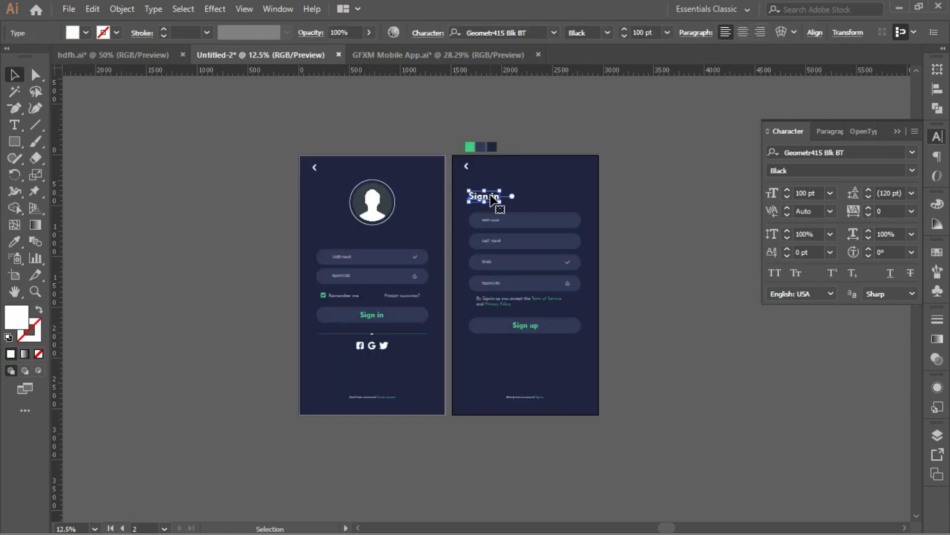
drag(500, 190, 354, 244)
Try rewording the heading as "Sign up" above the login screen's USER NAME field, and undo the rewording and placement
click(541, 115)
double_click(355, 243)
key(BackSpace)
key(BackSpace)
text(up)
click(14, 74)
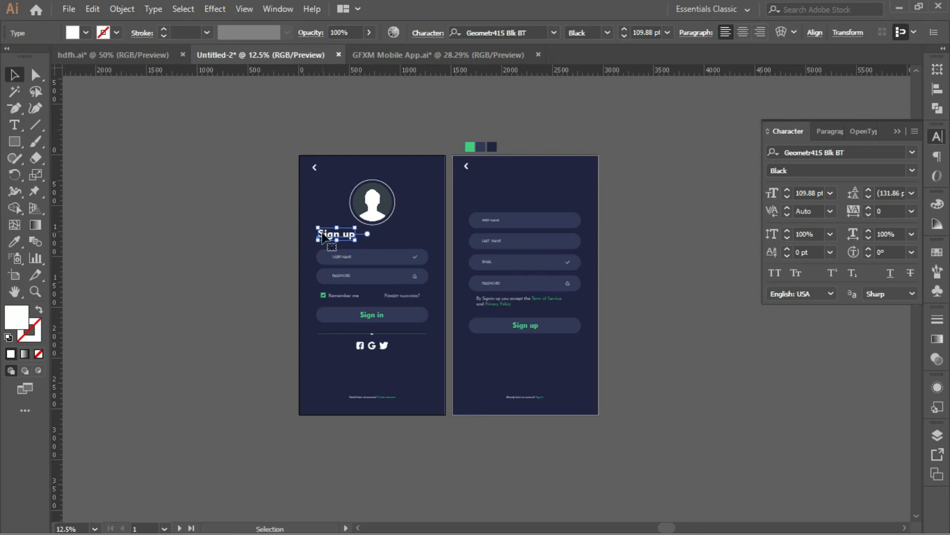
key(ctrl+z)
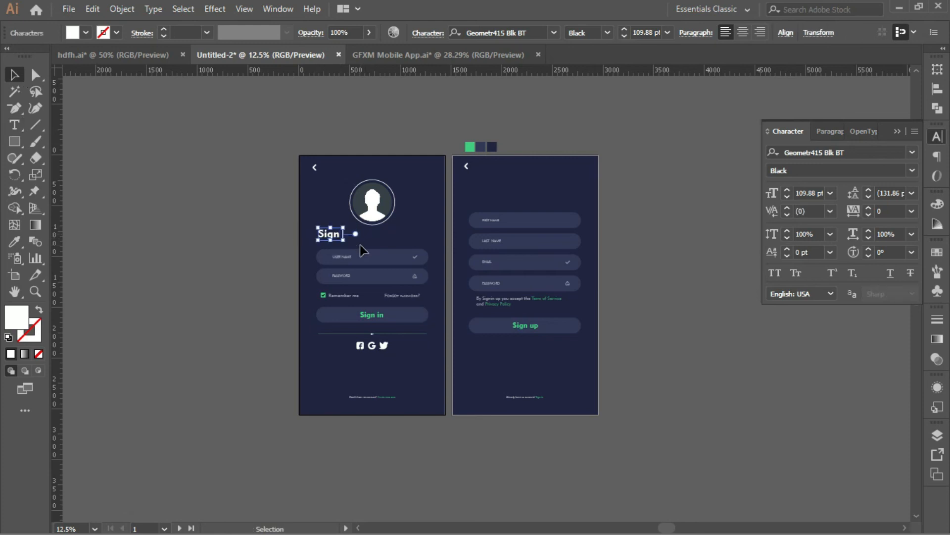
key(ctrl+z)
Position the white heading above the sign-up screen's FIRST NAME field and change its text to "Sign up"
drag(459, 220, 481, 208)
key(alt+shift)
double_click(502, 194)
key(BackSpace)
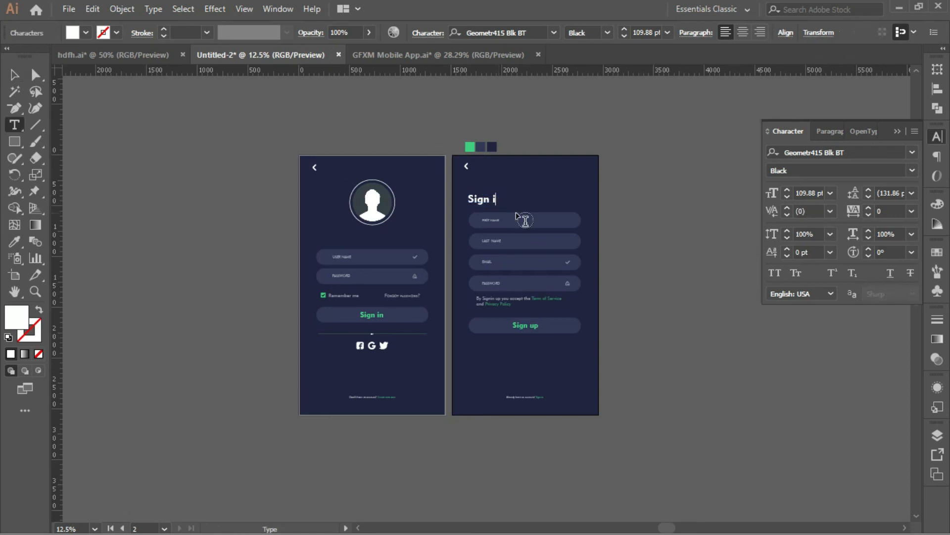
text(up)
key(Escape)
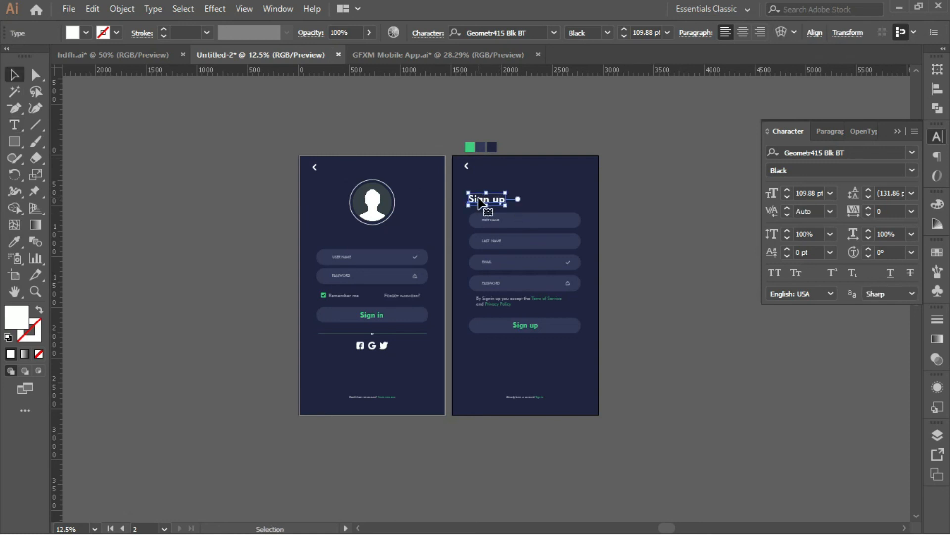
Duplicate the "Sign up" heading above the login screen's USER NAME field and change the copy to "Sign in"
drag(479, 198, 330, 239)
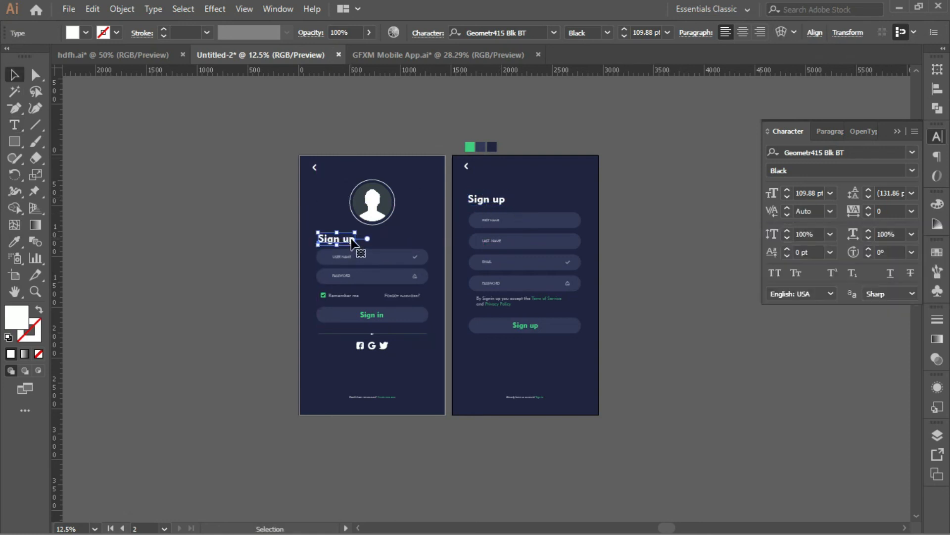
double_click(349, 240)
key(BackSpace)
key(BackSpace)
text(in)
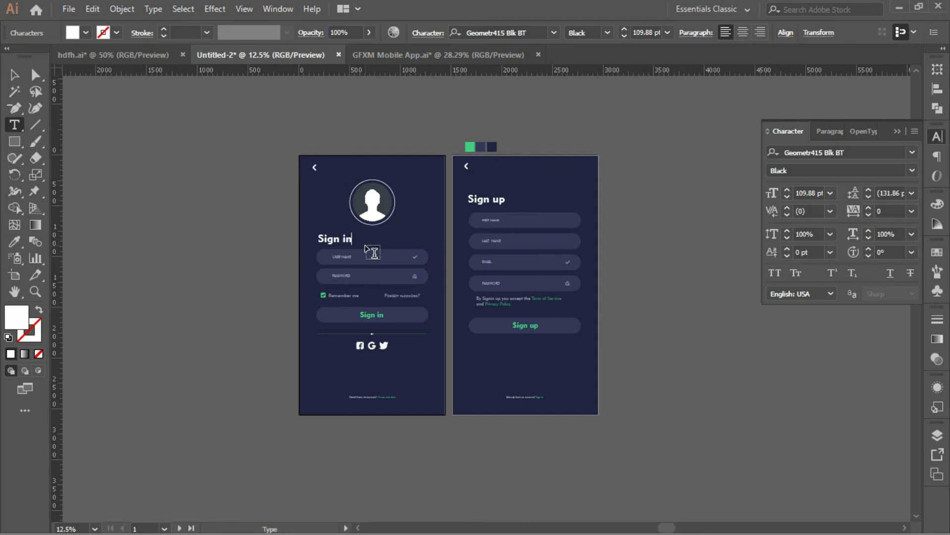
click(13, 80)
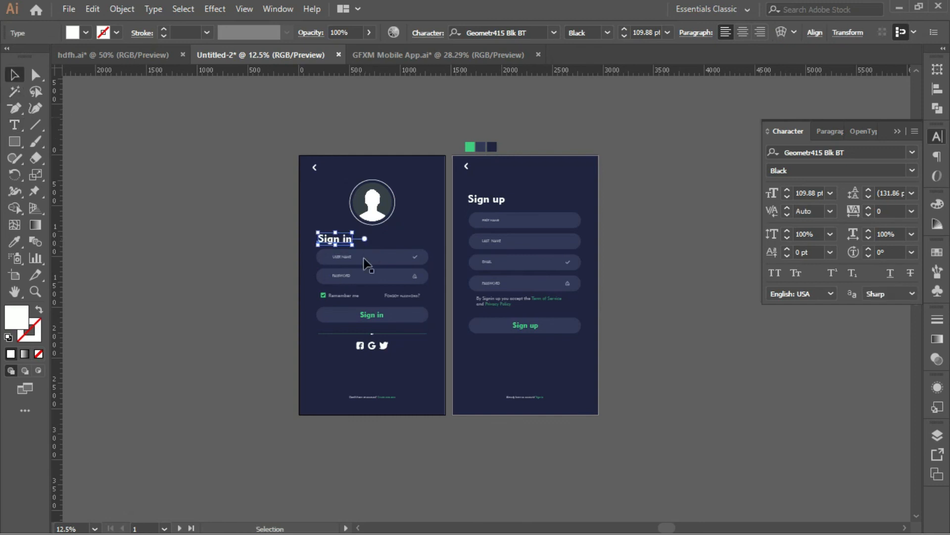
click(229, 187)
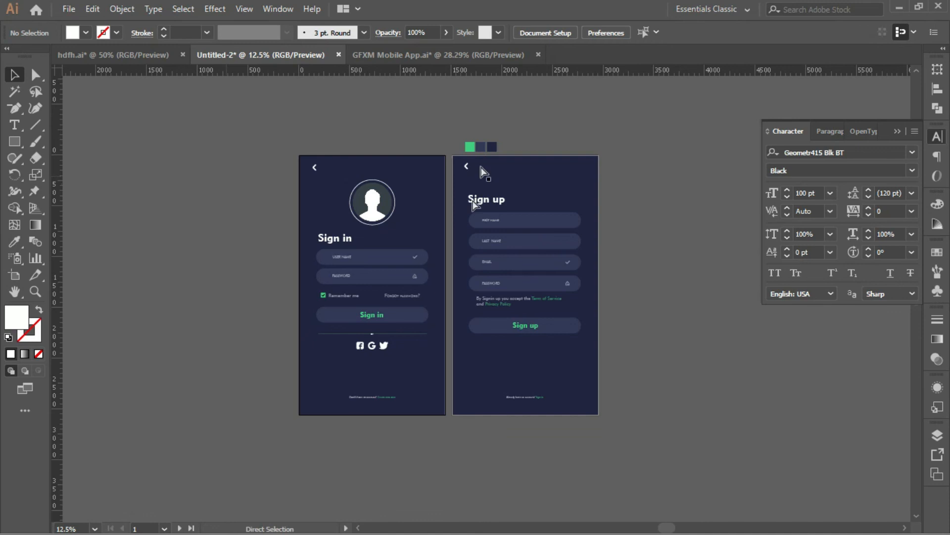
Align the "Sign up" heading with the left edge of the sign-up fields, using a vertical guide
key(ctrl+plus)
key(ctrl+plus)
drag(396, 251, 482, 276)
click(605, 166)
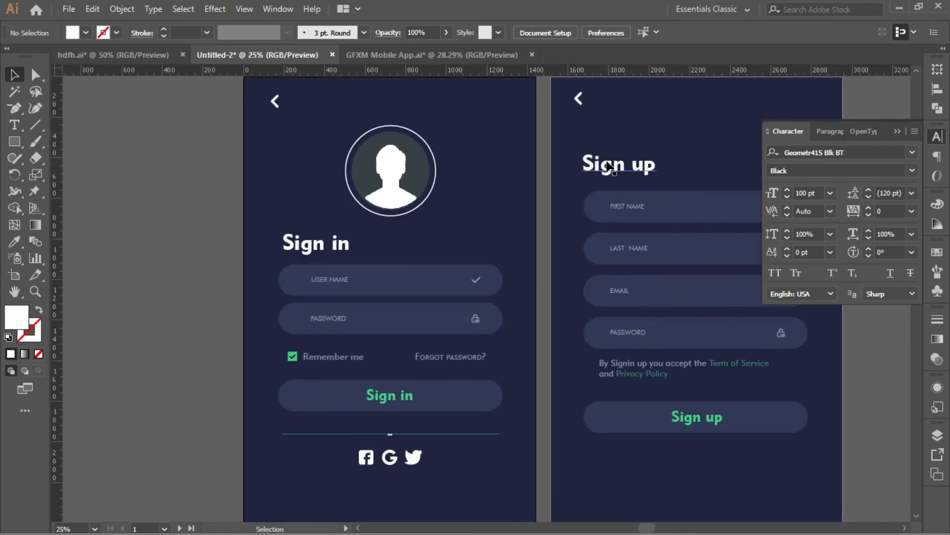
drag(605, 161, 606, 162)
double_click(58, 163)
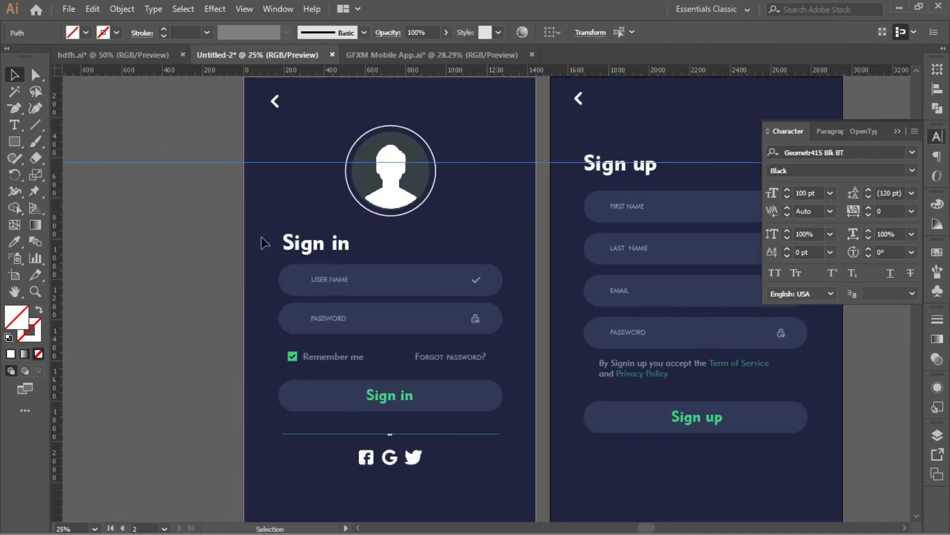
double_click(58, 218)
drag(56, 254, 585, 218)
click(606, 171)
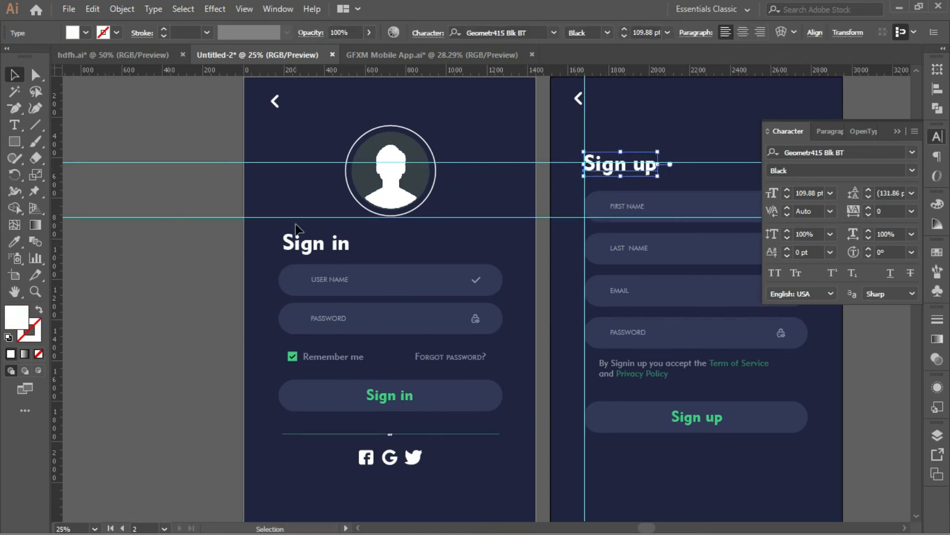
Align the "Sign in" heading to a vertical guide at the login fields' left edge, and hide the guides
drag(58, 179, 297, 250)
click(299, 250)
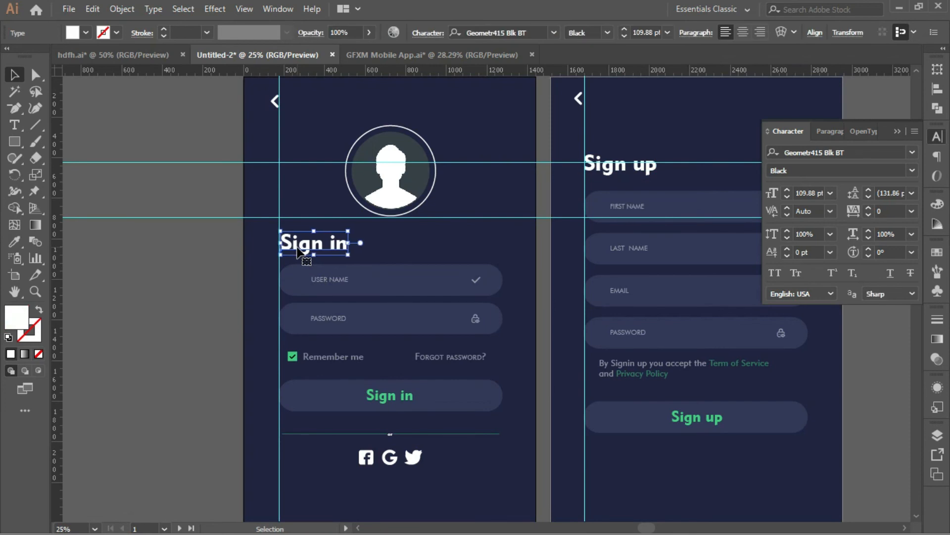
click(186, 228)
click(226, 169)
key(ctrl+semicolon)
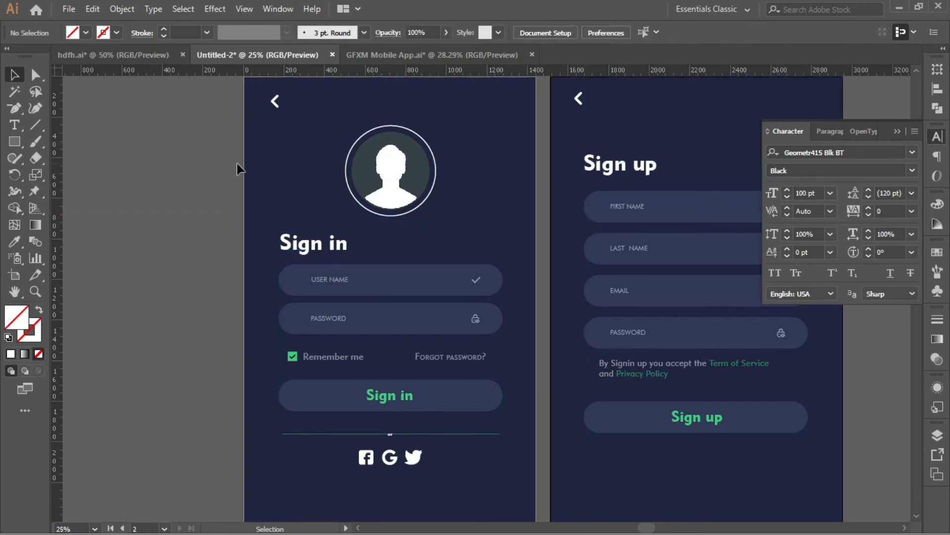
Delete the three color swatch squares above the sign-up artboard
drag(486, 197, 367, 181)
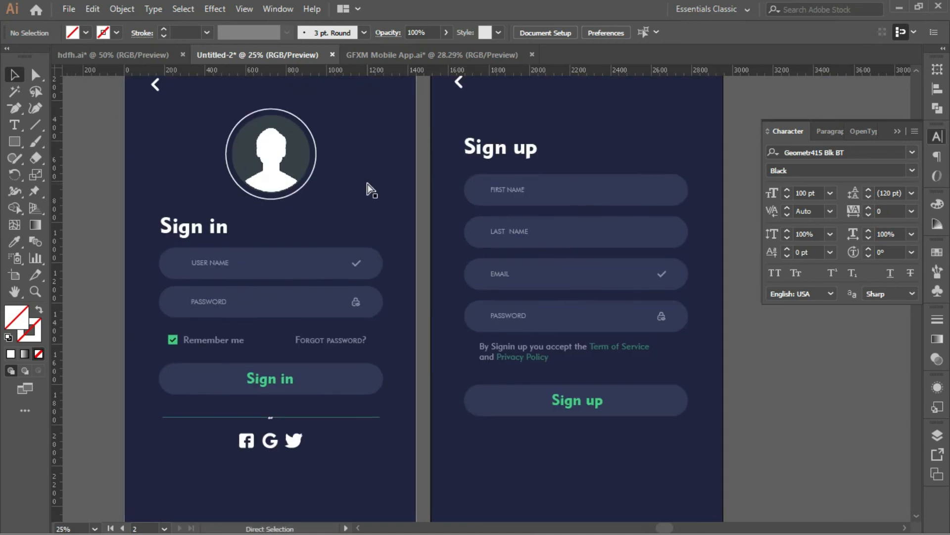
key(ctrl+minus)
key(ctrl+minus)
drag(473, 154, 509, 171)
click(536, 136)
key(Delete)
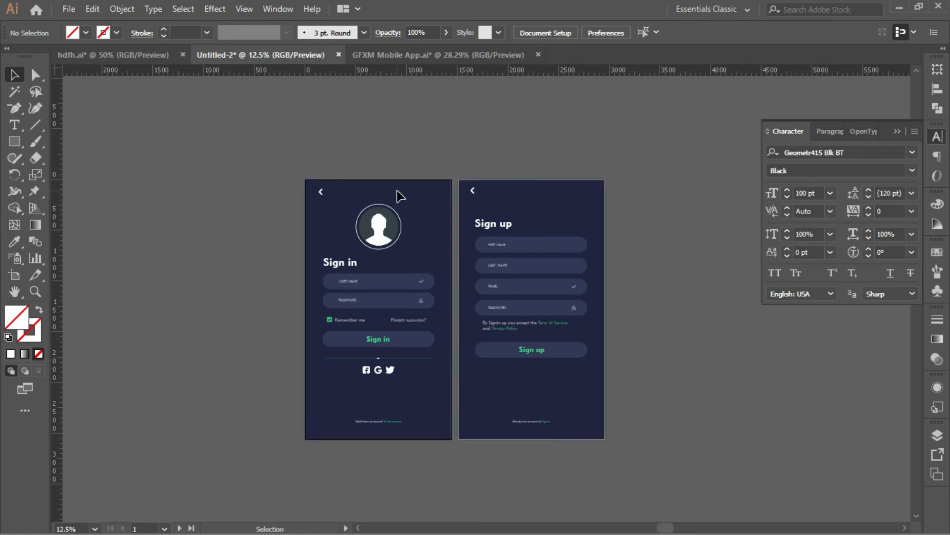